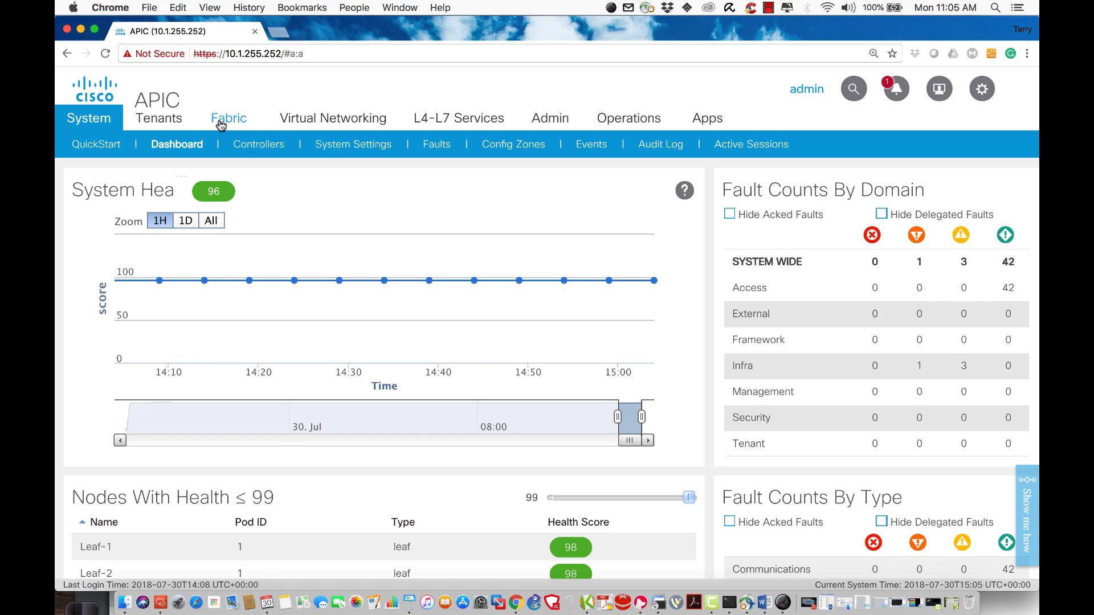
Go to Fabric > Access Policies and expand Interface Policies > Policies to list Link Level, CDP and LLDP types
left_click(220, 122)
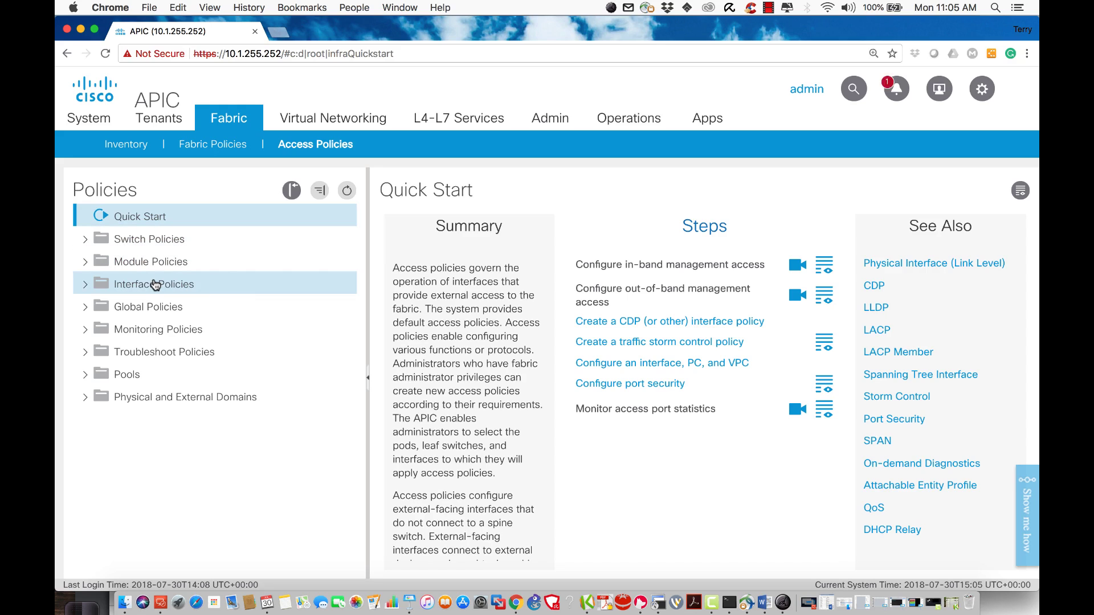
left_click(86, 285)
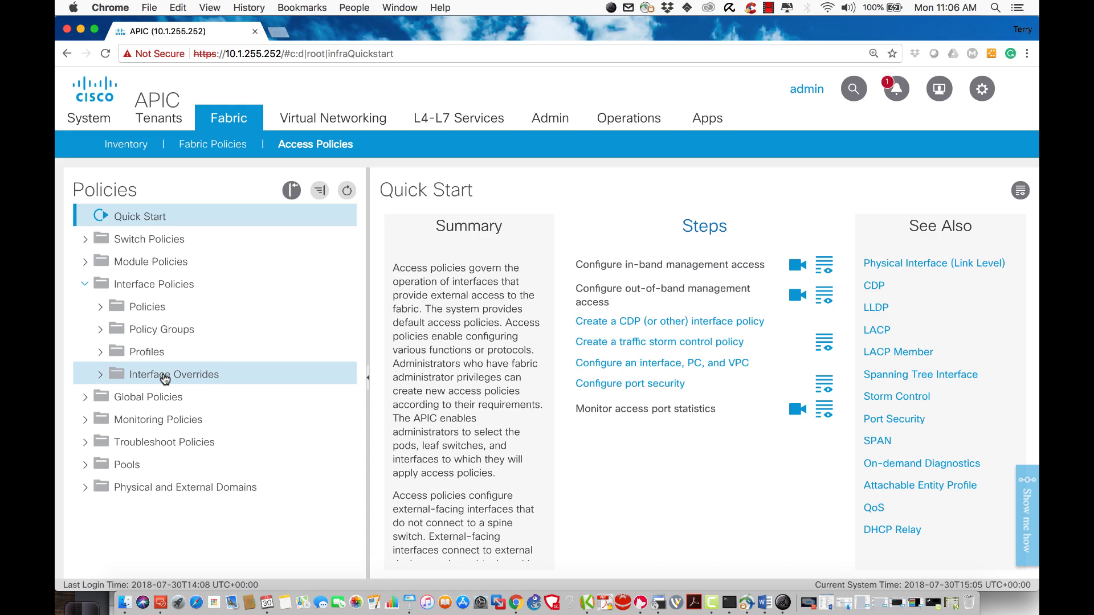
left_click(101, 308)
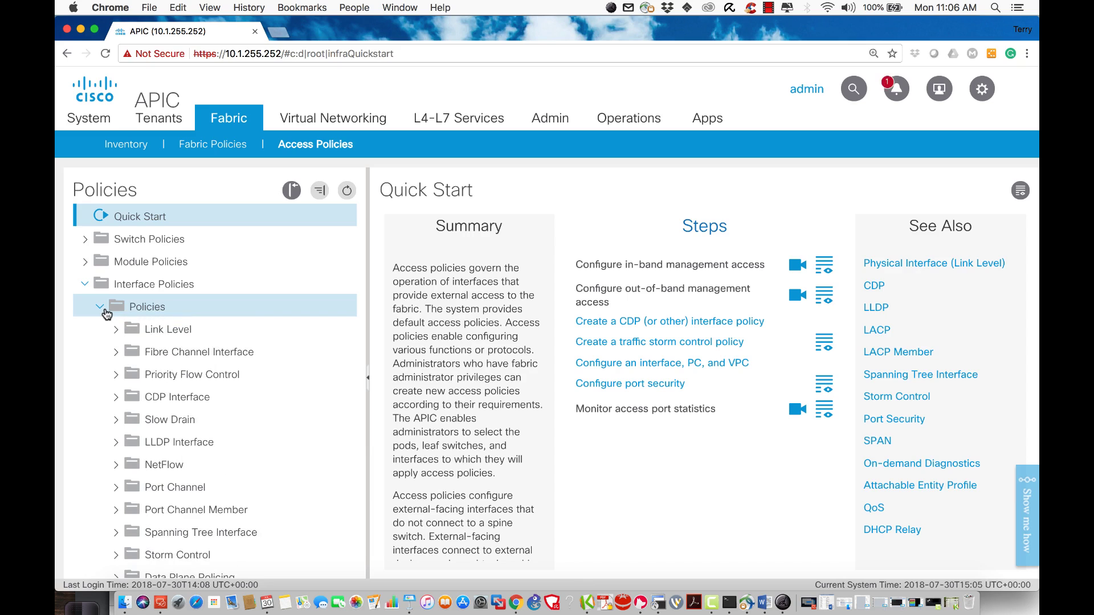
scroll(183, 349, "down", 3)
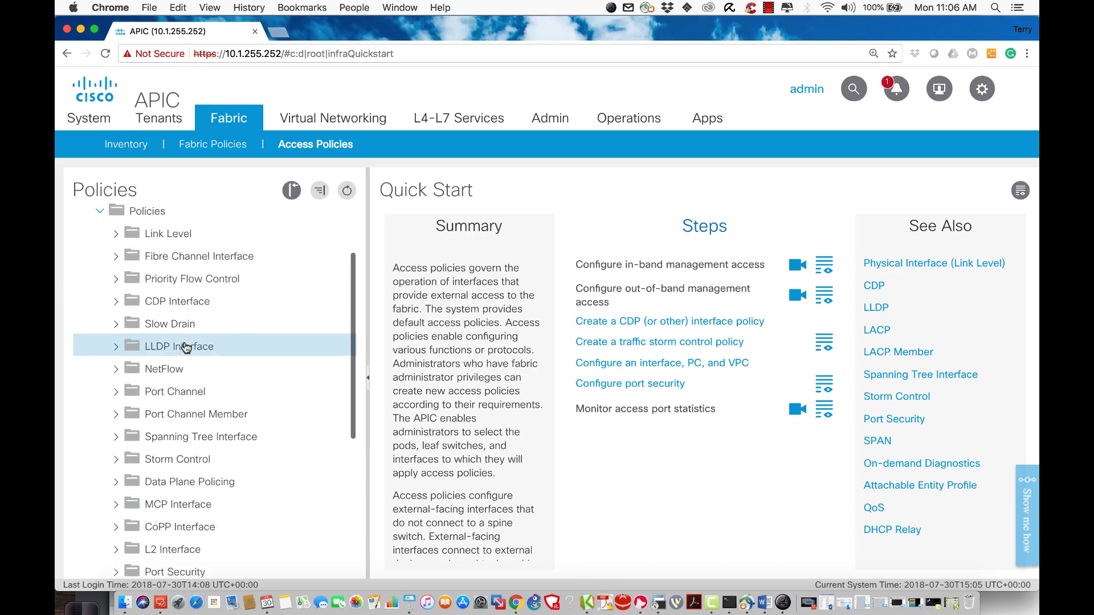
scroll(185, 347, "down", 3)
scroll(185, 347, "up", 5)
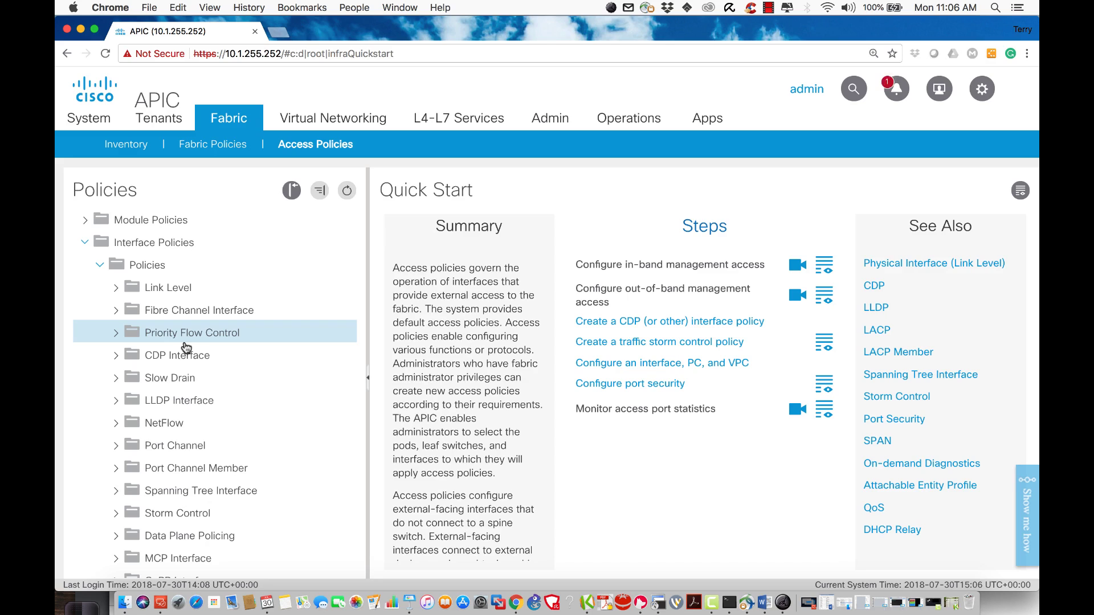
Create link level policy DEMO-10G-AUTO with 10 Gbps speed and auto-negotiation on
left_click(116, 287)
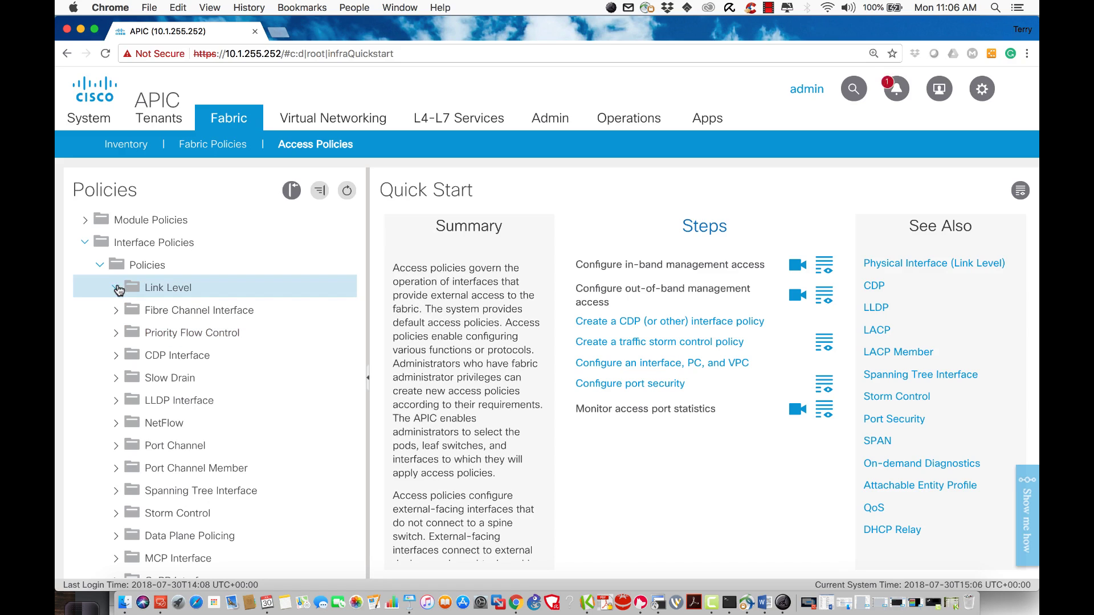
left_click(159, 290)
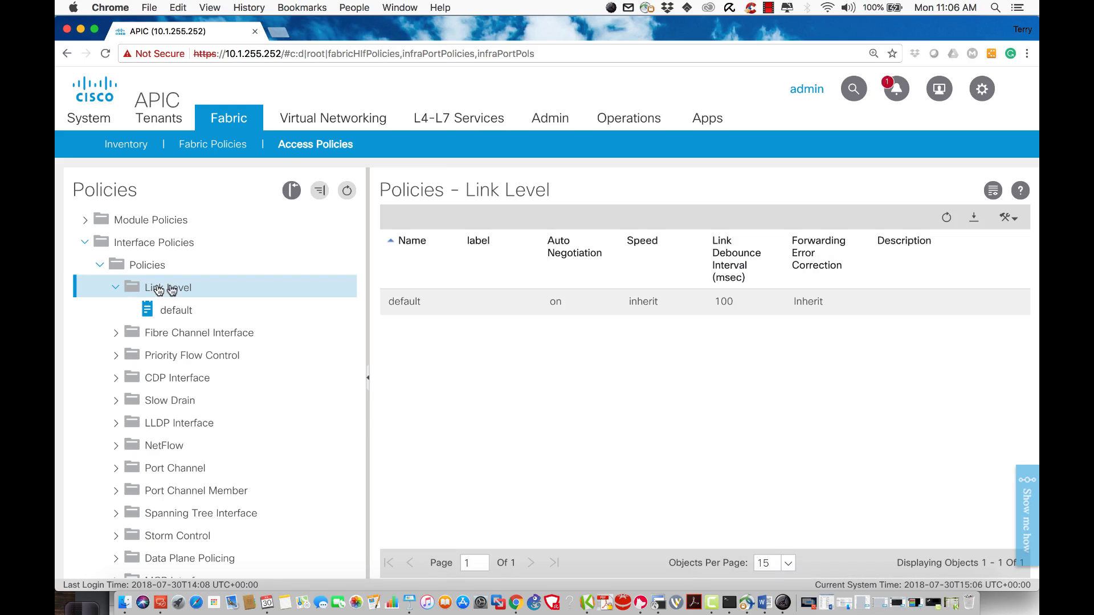
right_click(175, 287)
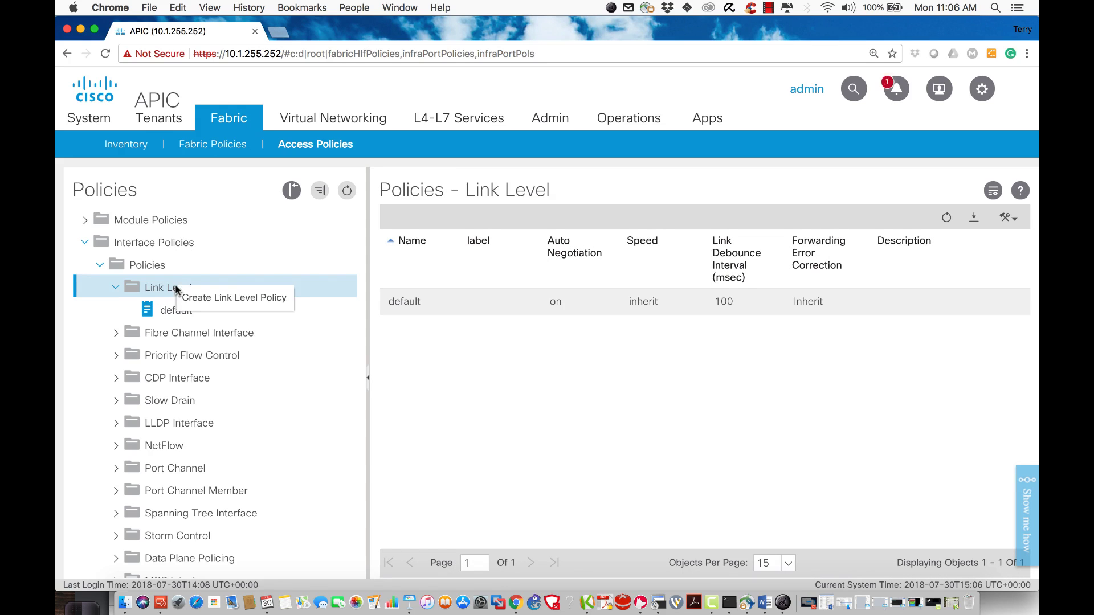
left_click(214, 300)
type("DEMO-")
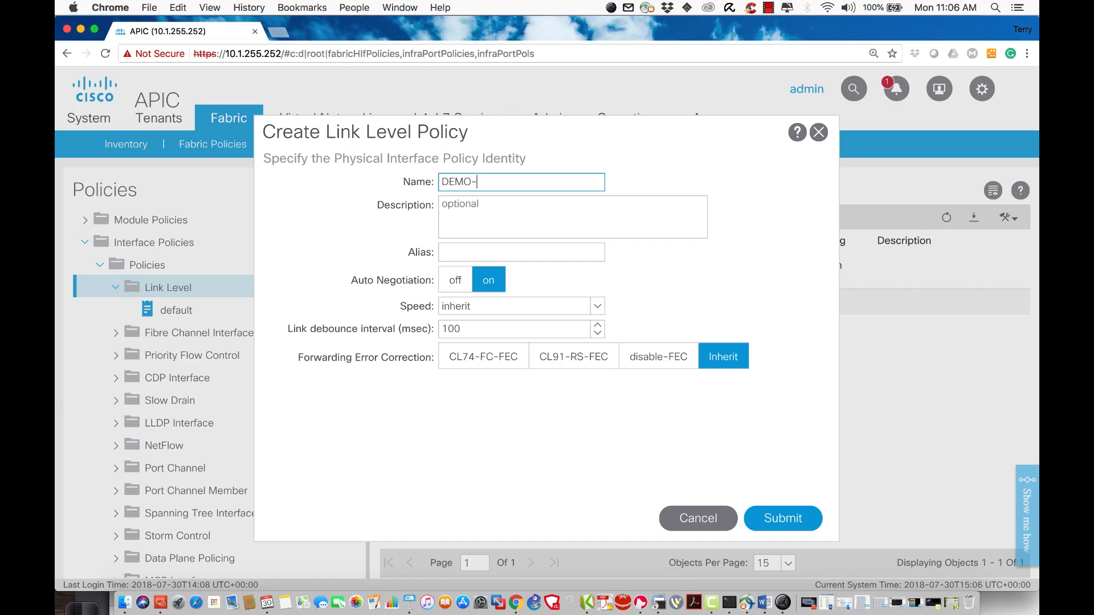
left_click(499, 311)
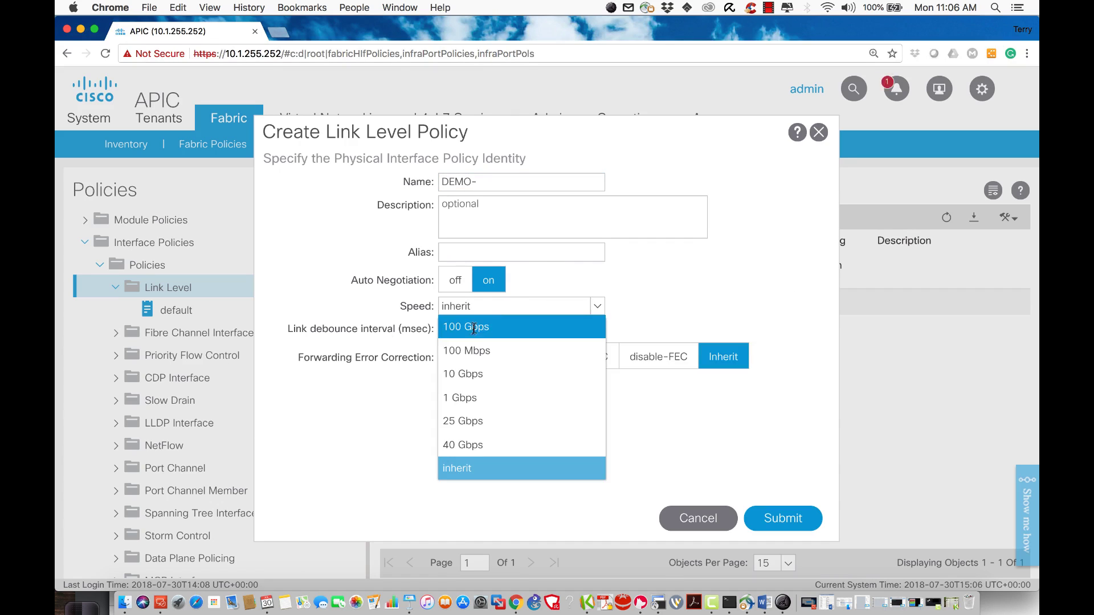
left_click(464, 374)
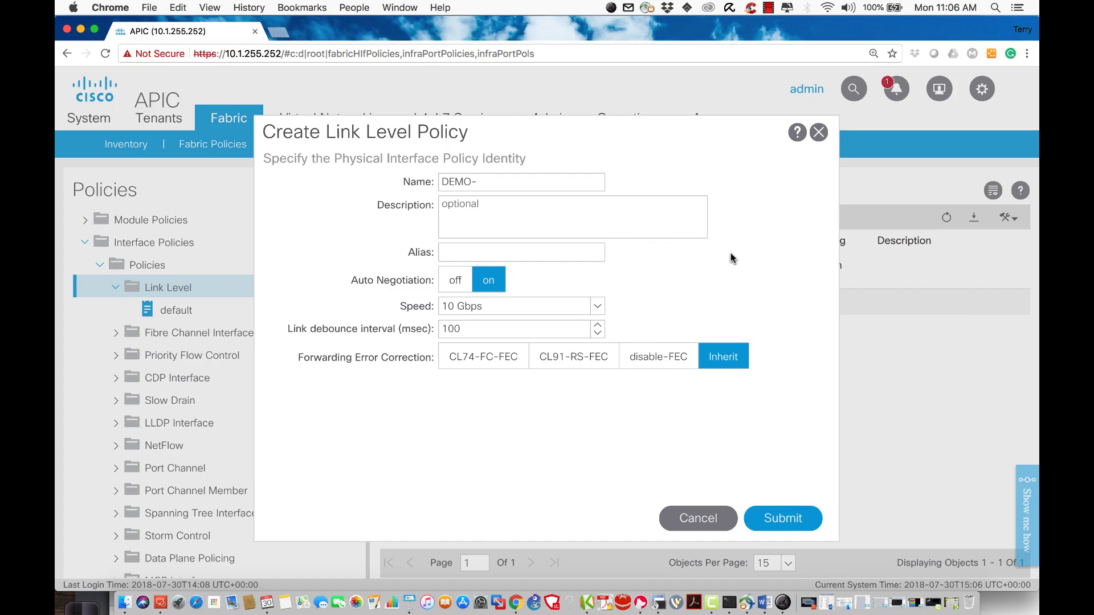
left_click(480, 181)
type("10G")
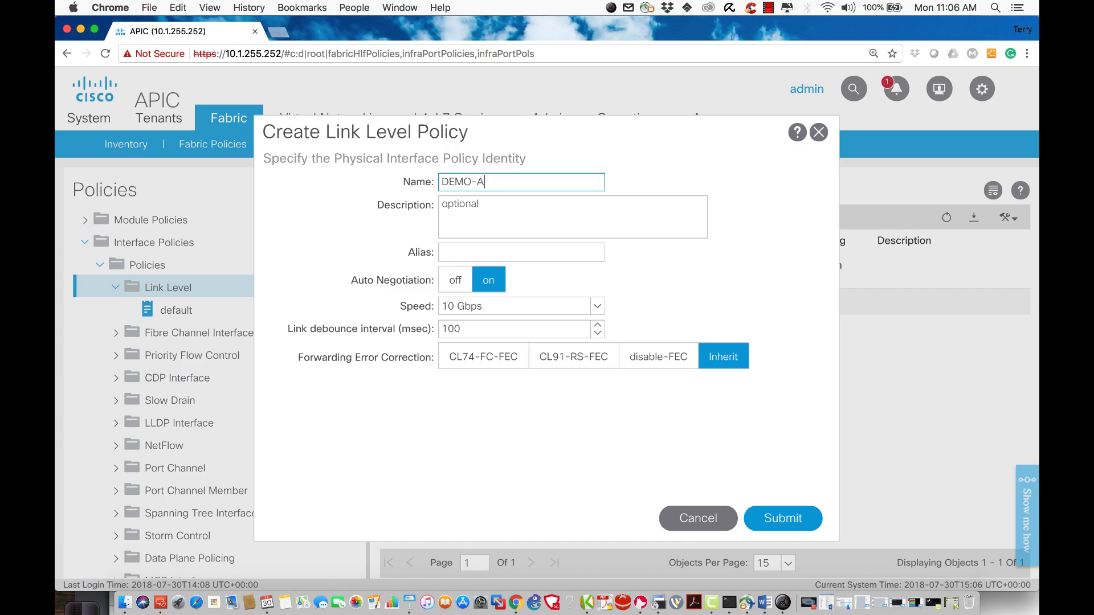
type("-AUTO-CN")
key("BackSpace")
key("BackSpace")
key("BackSpace")
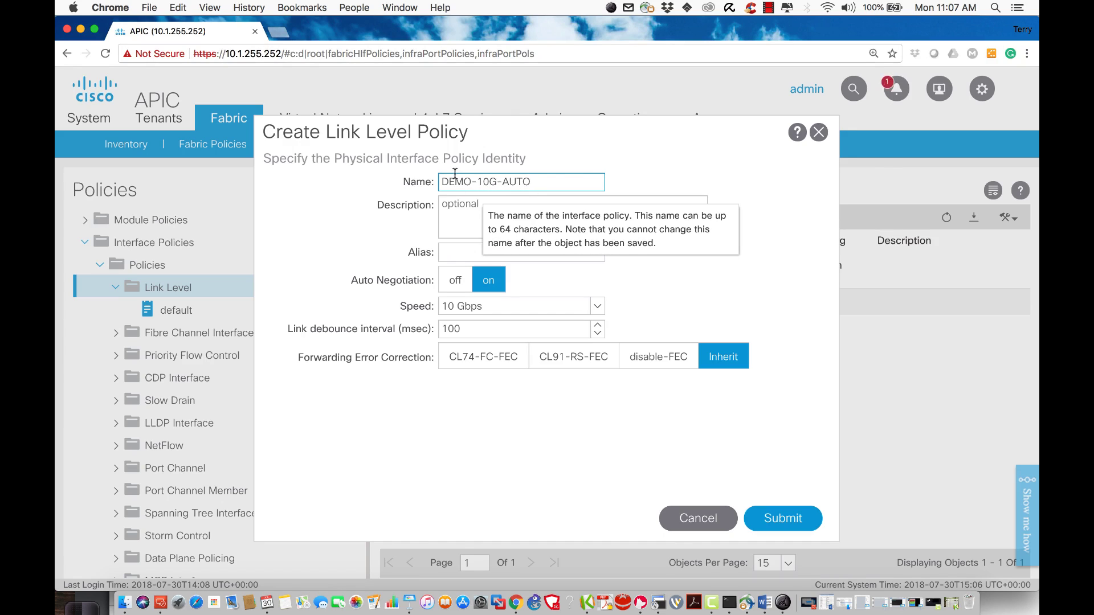
left_click(782, 518)
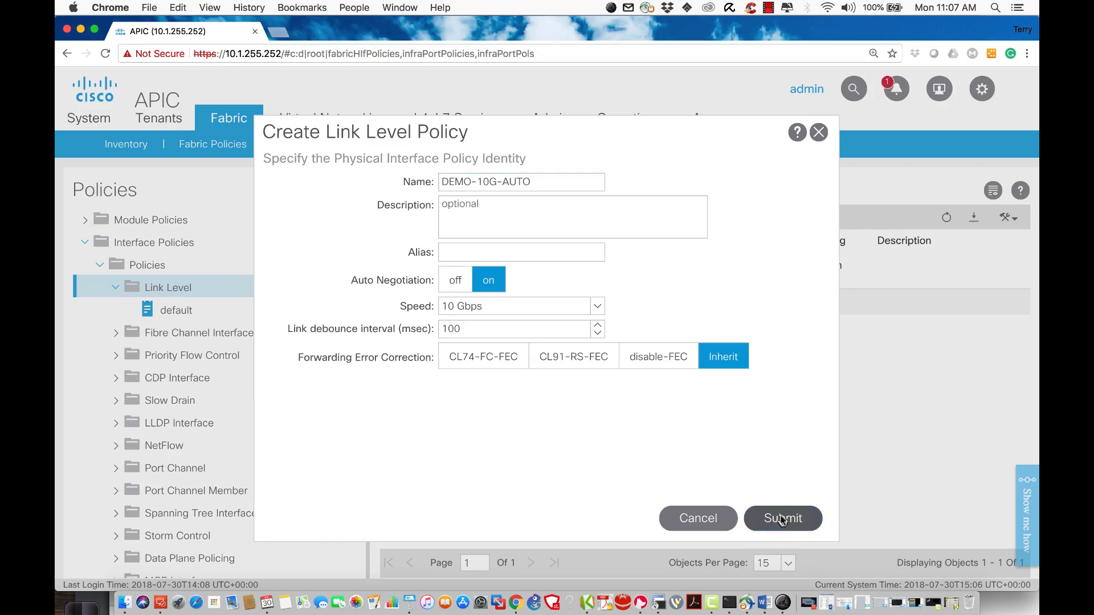
Create link level policy DEMO-1G-AUTO with auto-negotiation on and default inherit speed
right_click(162, 288)
left_click(182, 300)
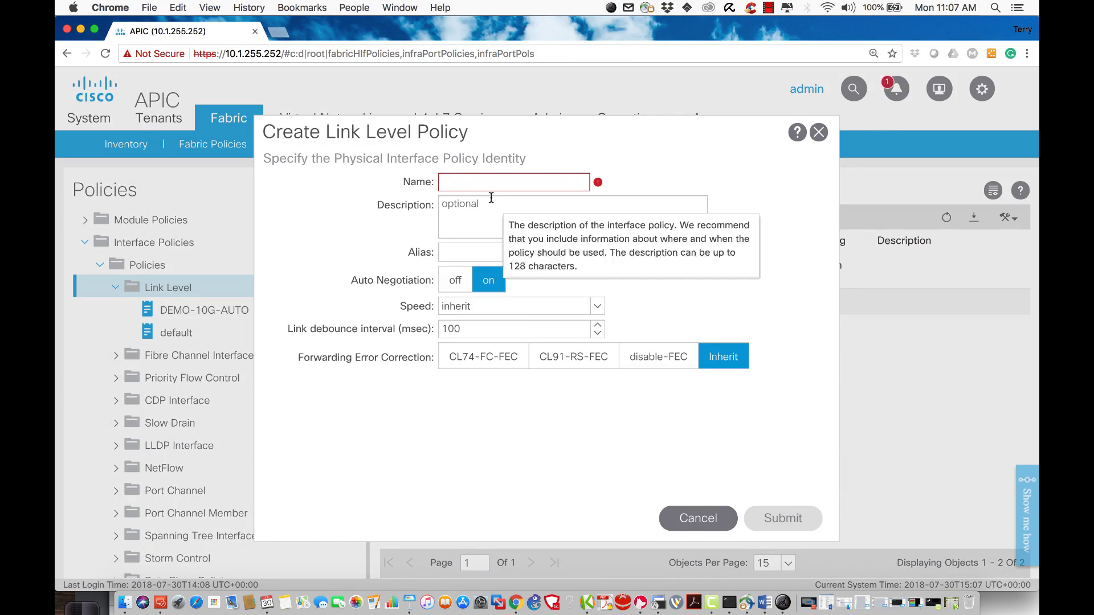
type("DEMO-1")
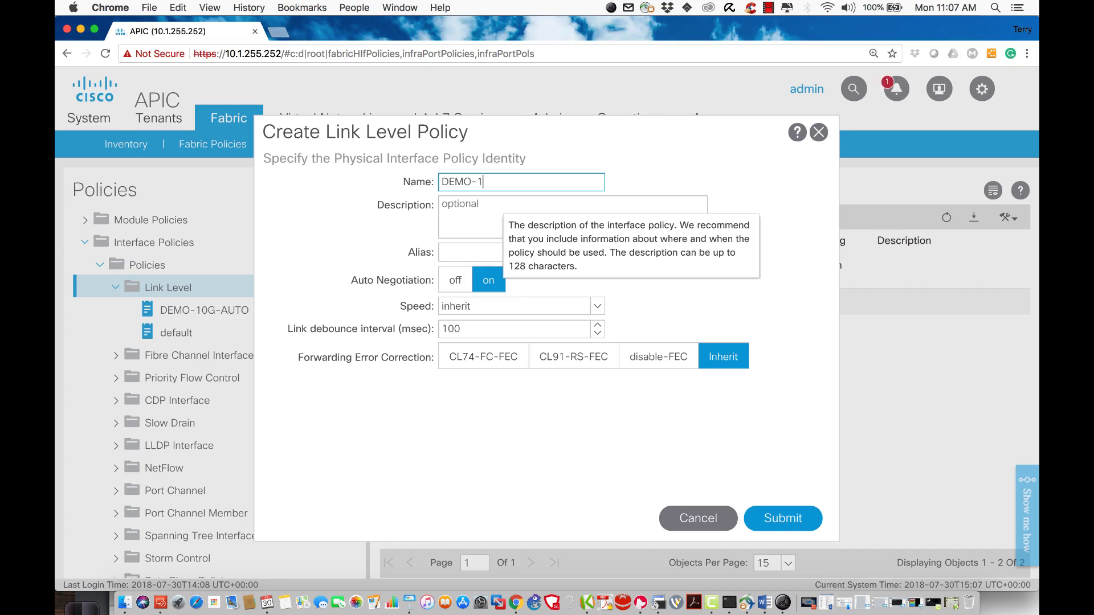
type("G-AUTO")
left_click(490, 277)
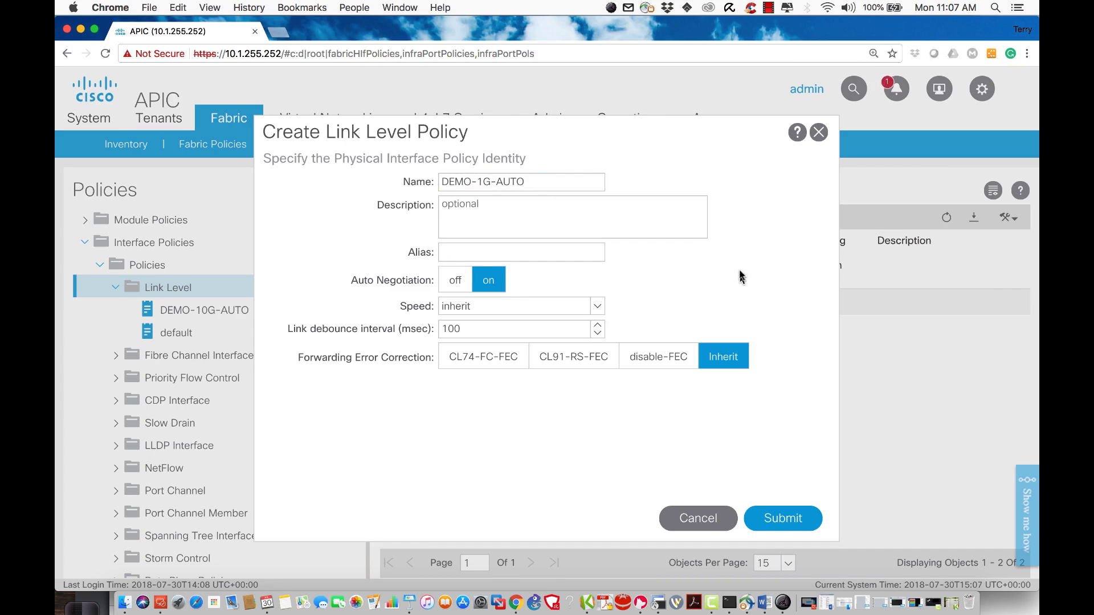
left_click(790, 508)
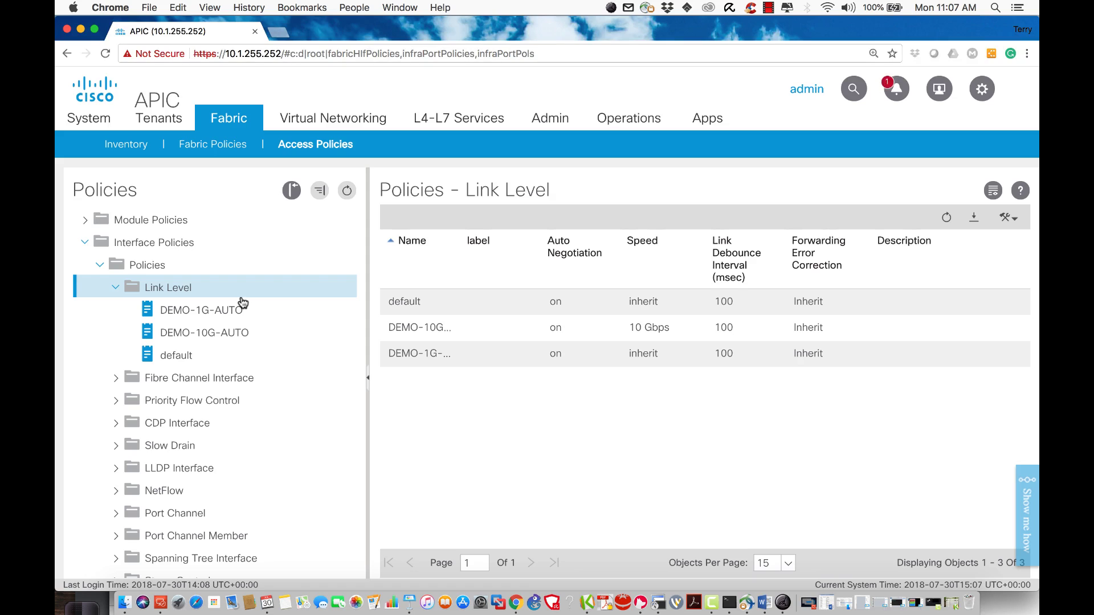
Change DEMO-1G-AUTO's speed to 1 Gbps, submit the change, and return to the Link Level list
left_click(190, 318)
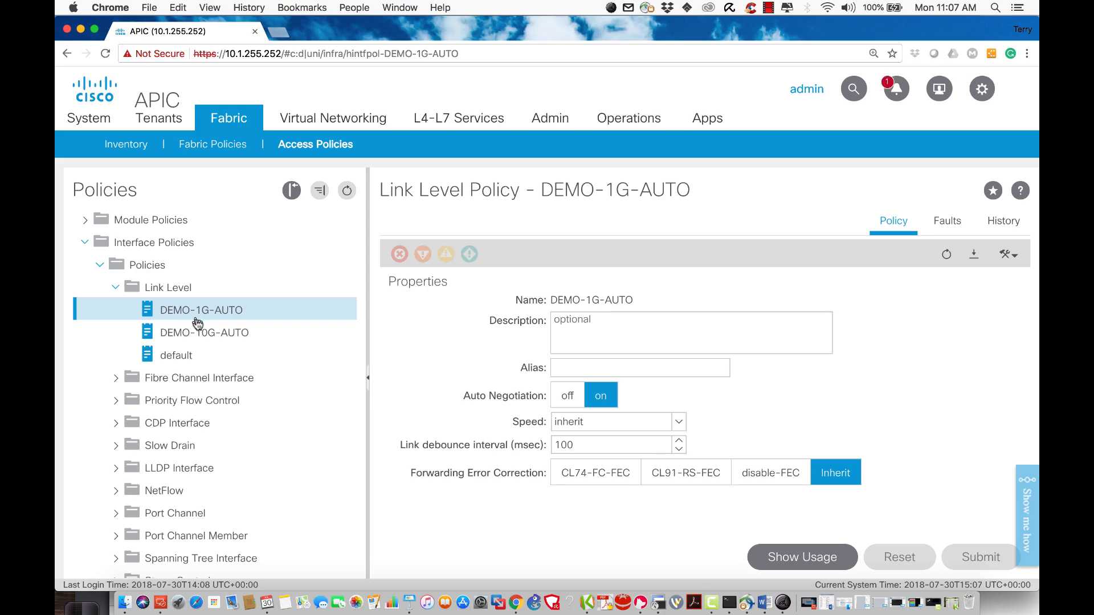
left_click(567, 427)
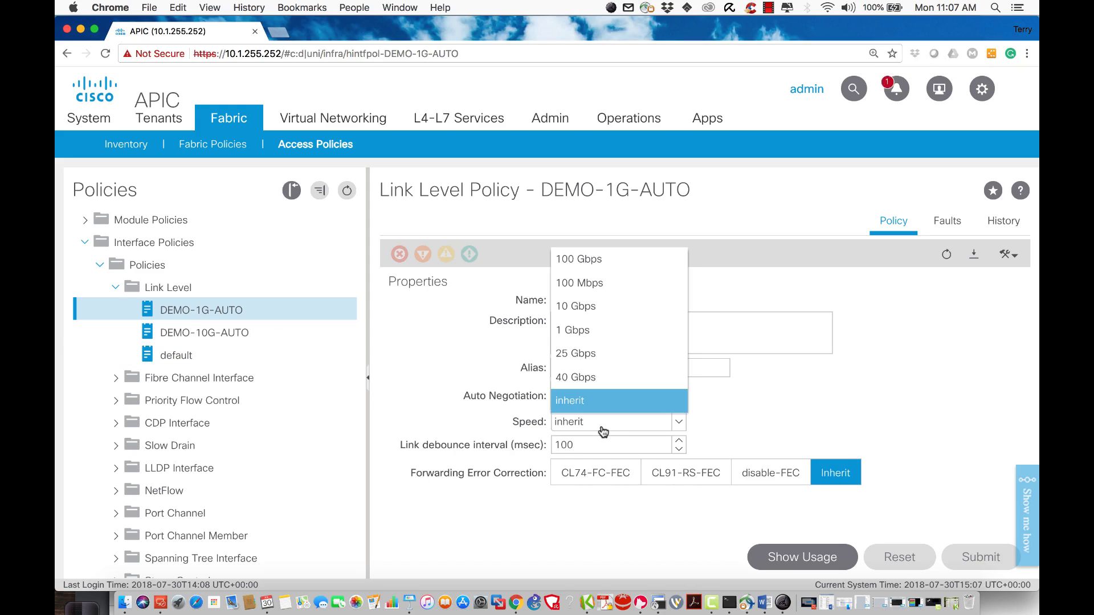
left_click(587, 336)
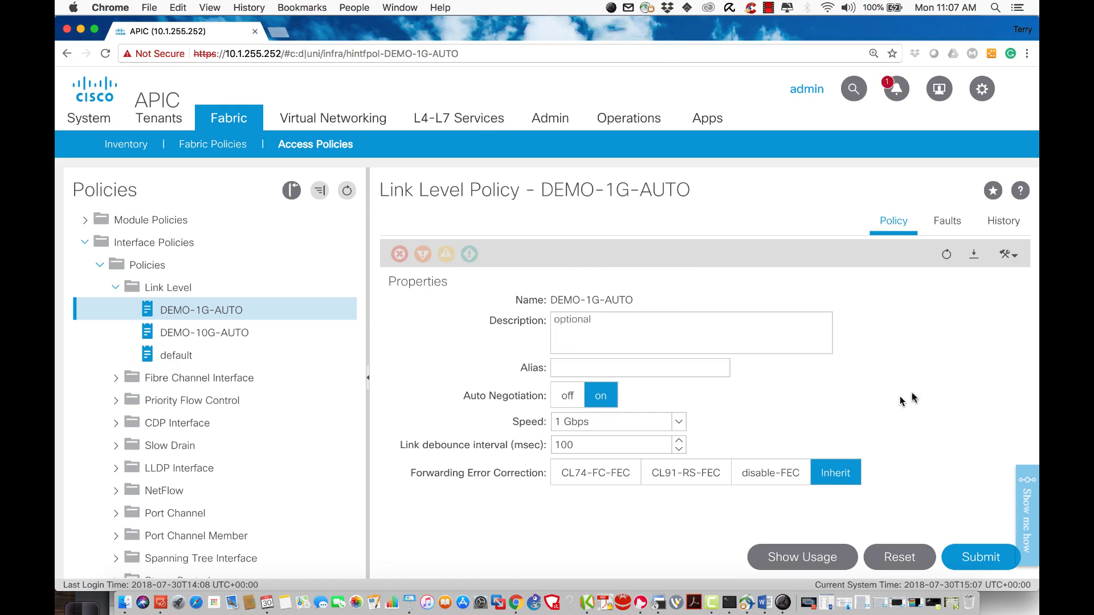
left_click(963, 558)
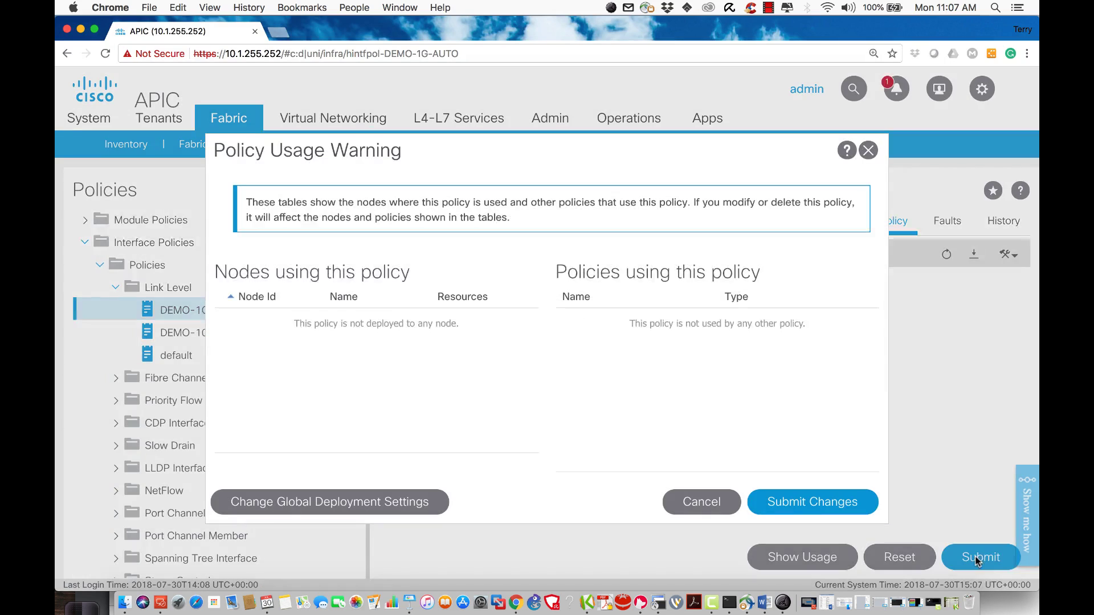
left_click(796, 506)
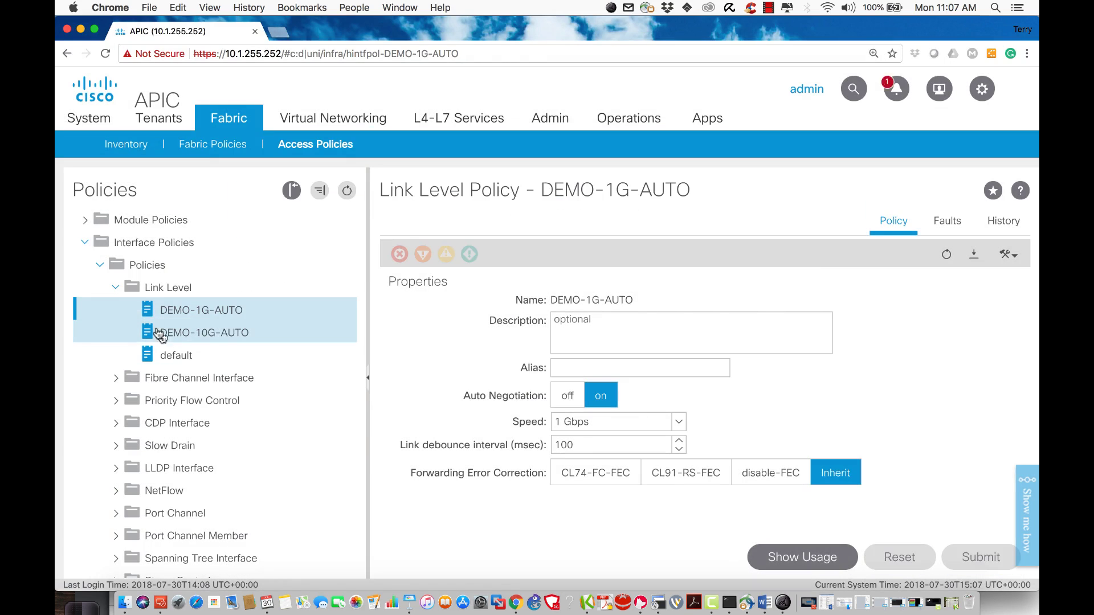
left_click(154, 287)
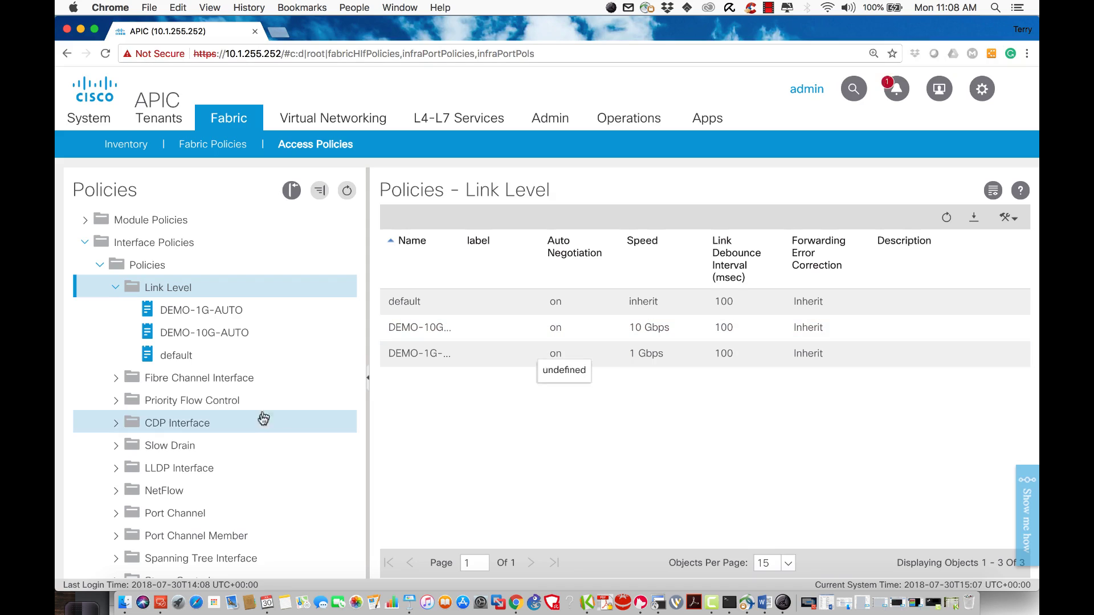
Expand CDP Interface and review the disabled default CDP policy
scroll(256, 428, "down", 5)
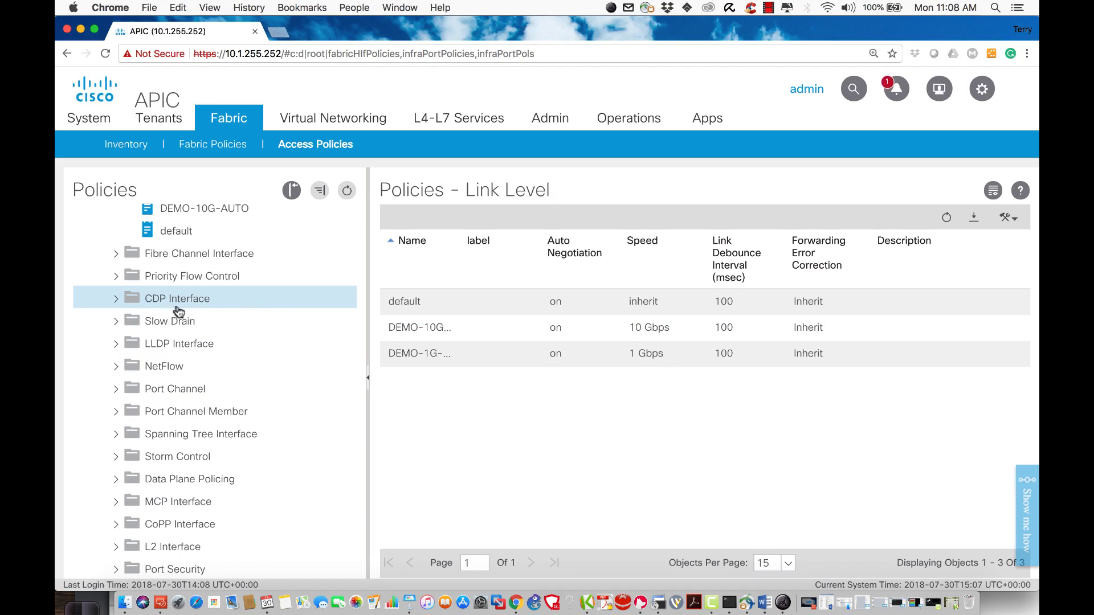
left_click(116, 300)
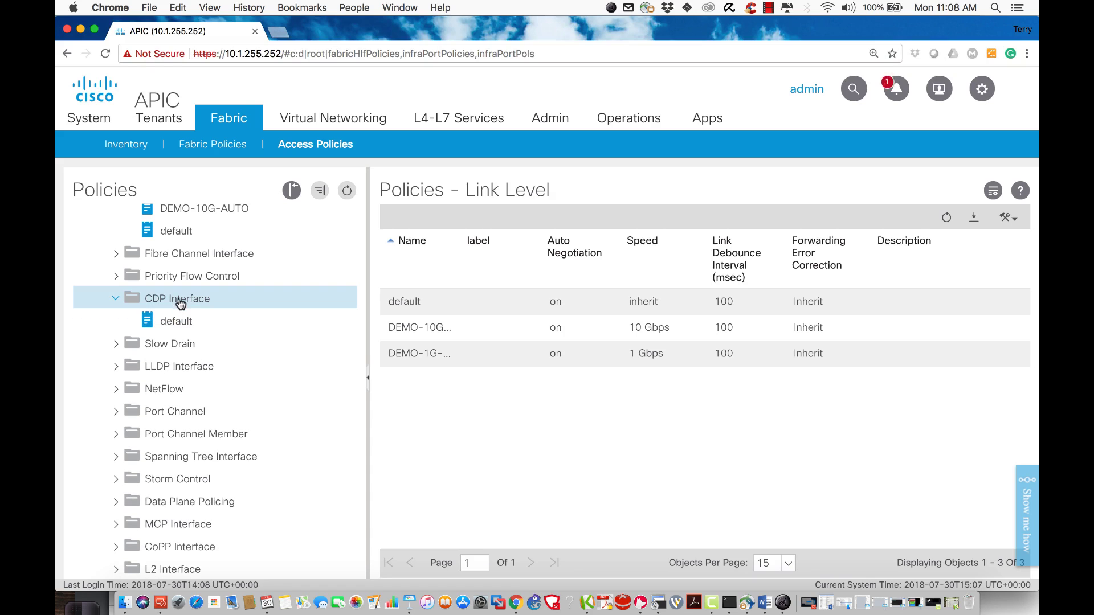
left_click(163, 320)
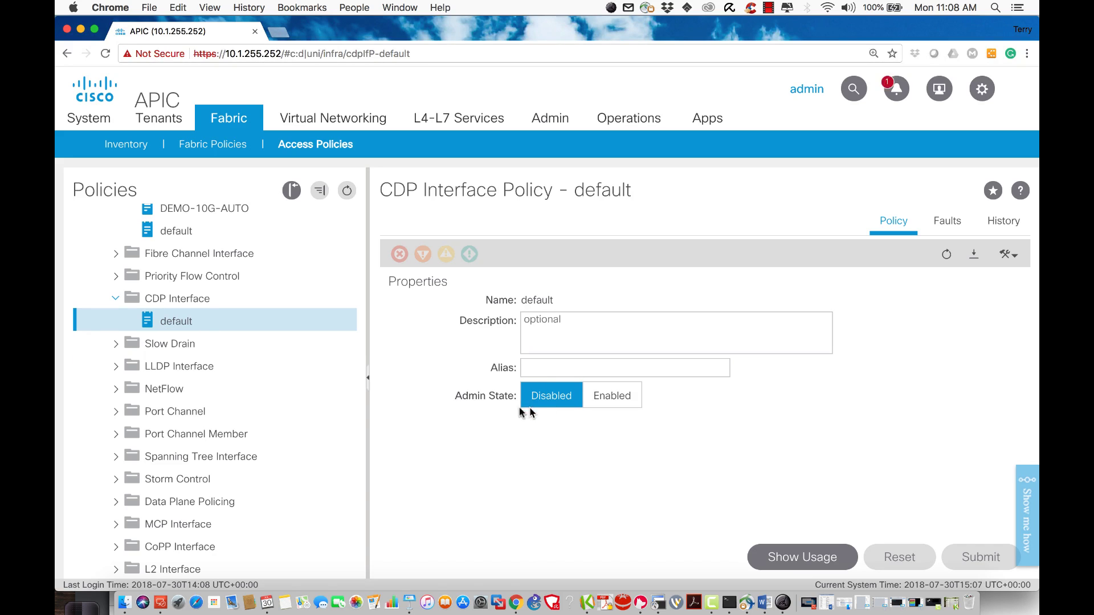
left_click(155, 302)
Create CDP interface policy DEMO-CDP-ON with admin state Enabled
right_click(155, 306)
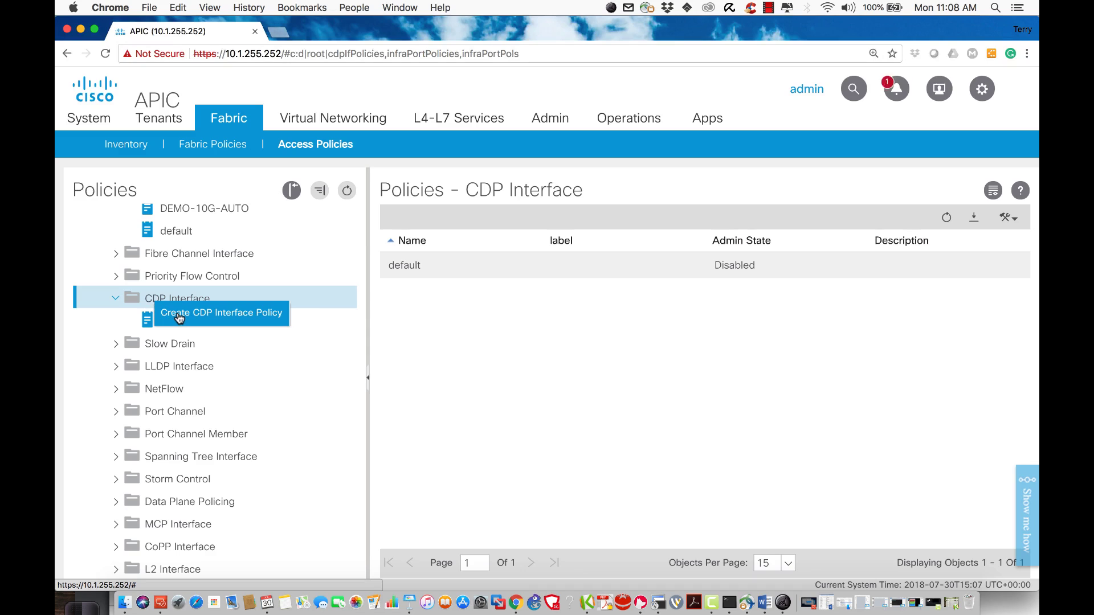
left_click(176, 312)
type("DODH")
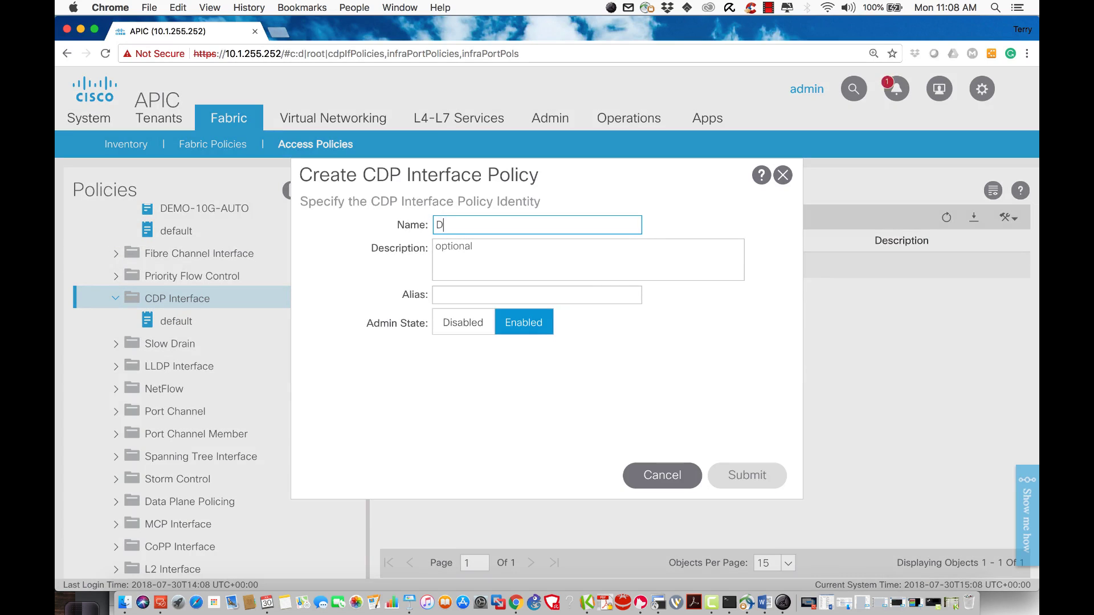
key("BackSpace")
key("BackSpace")
key("BackSpace")
type("EMO-")
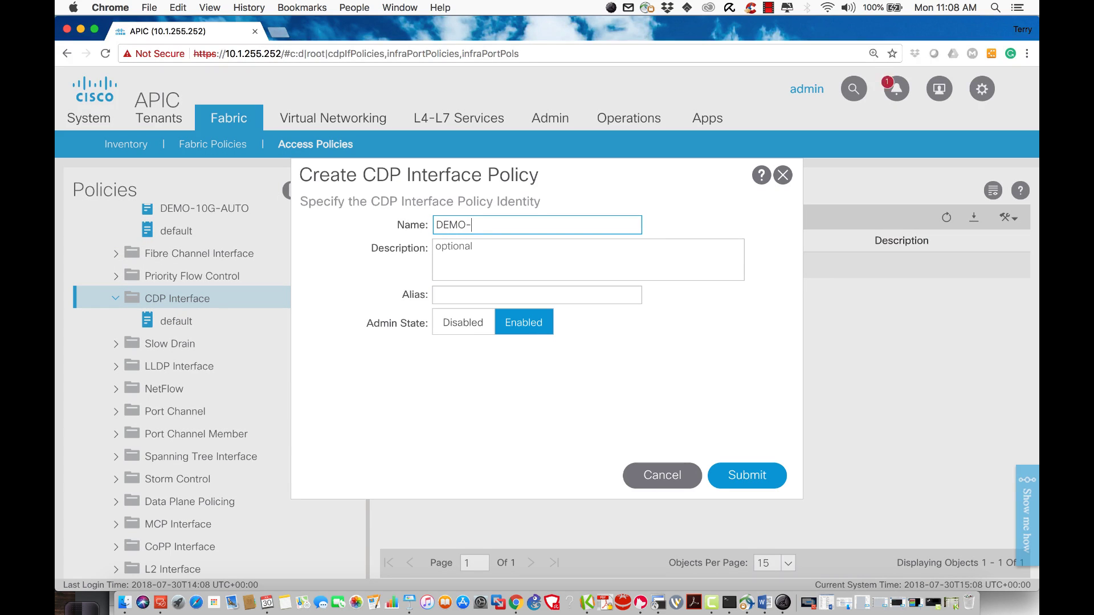
type("CDP-ON")
left_click(514, 327)
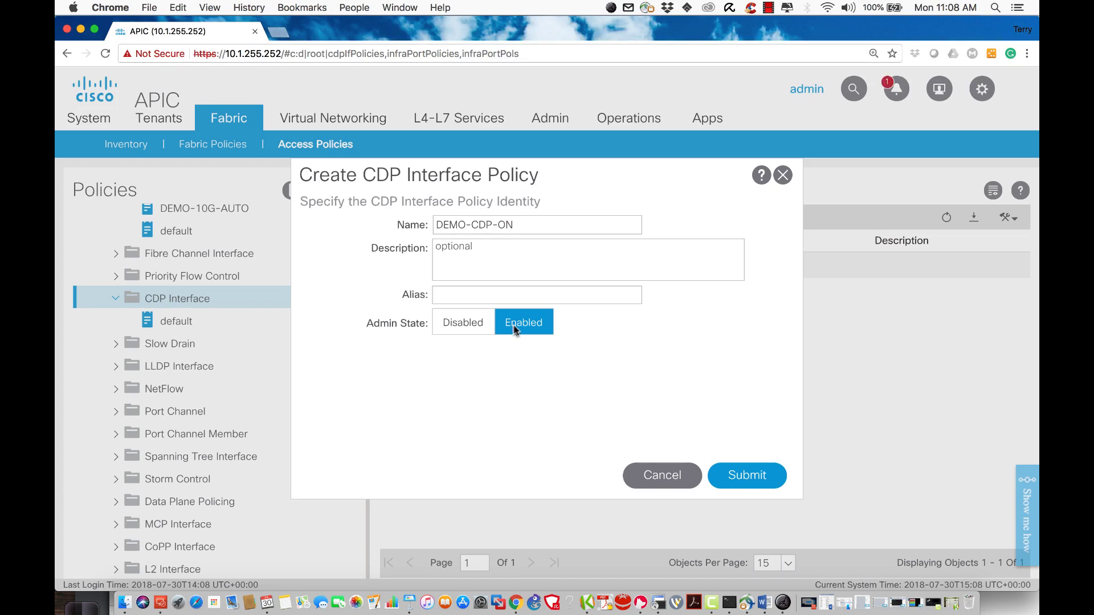
left_click(740, 481)
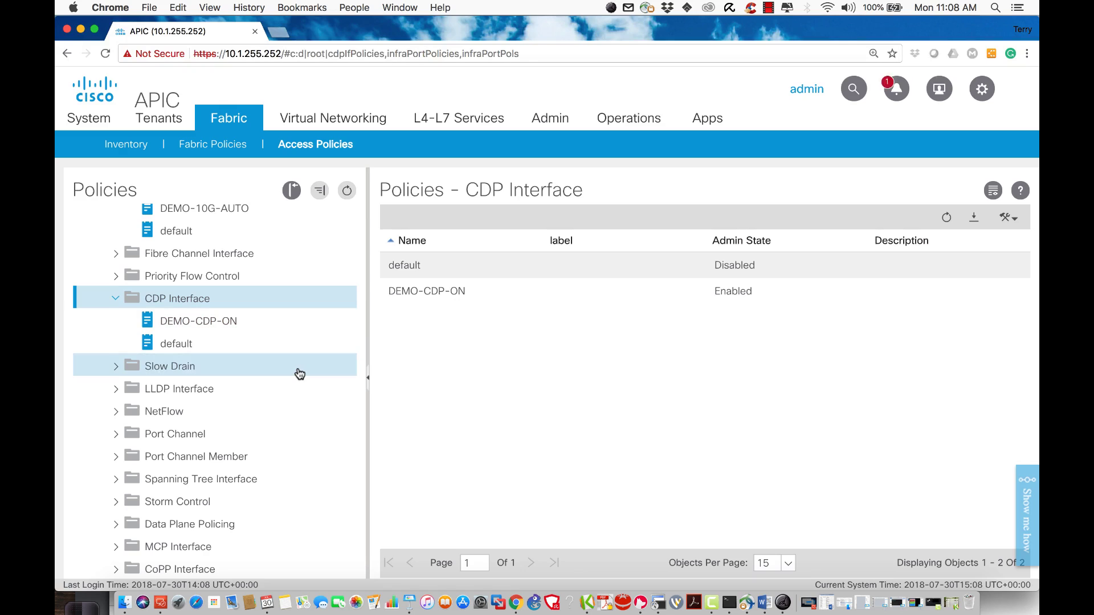
Expand LLDP Interface and review the default LLDP policy settings
scroll(299, 372, "down", 1)
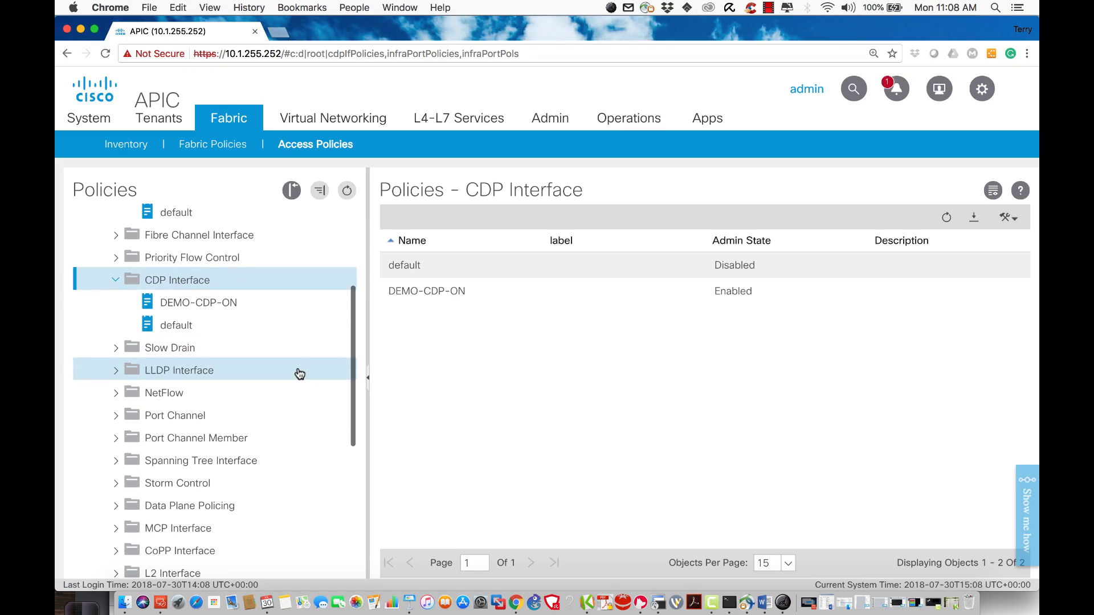
left_click(115, 371)
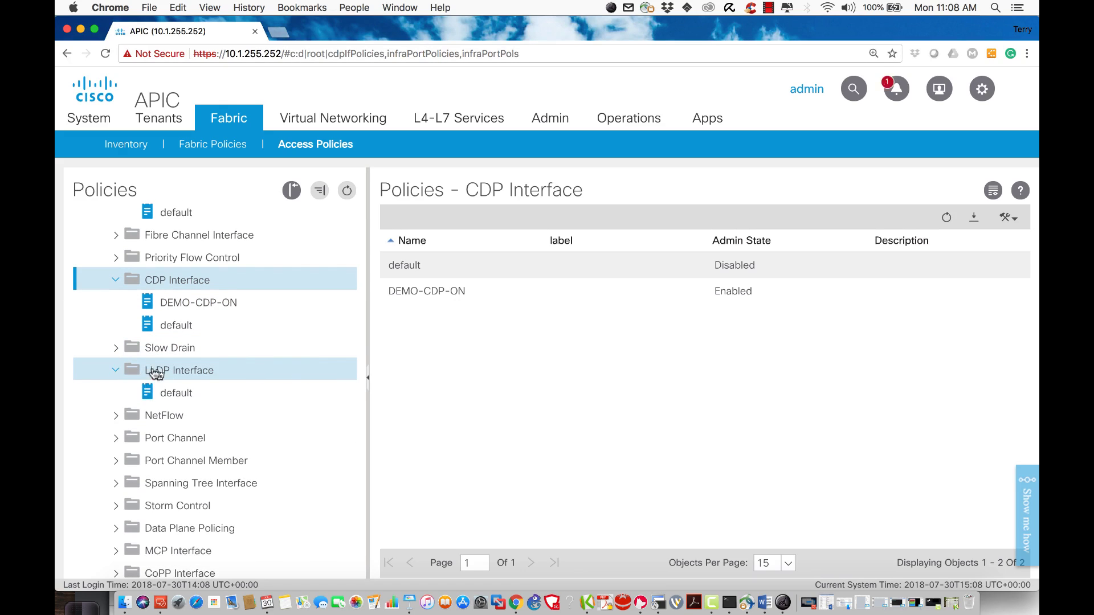
left_click(166, 399)
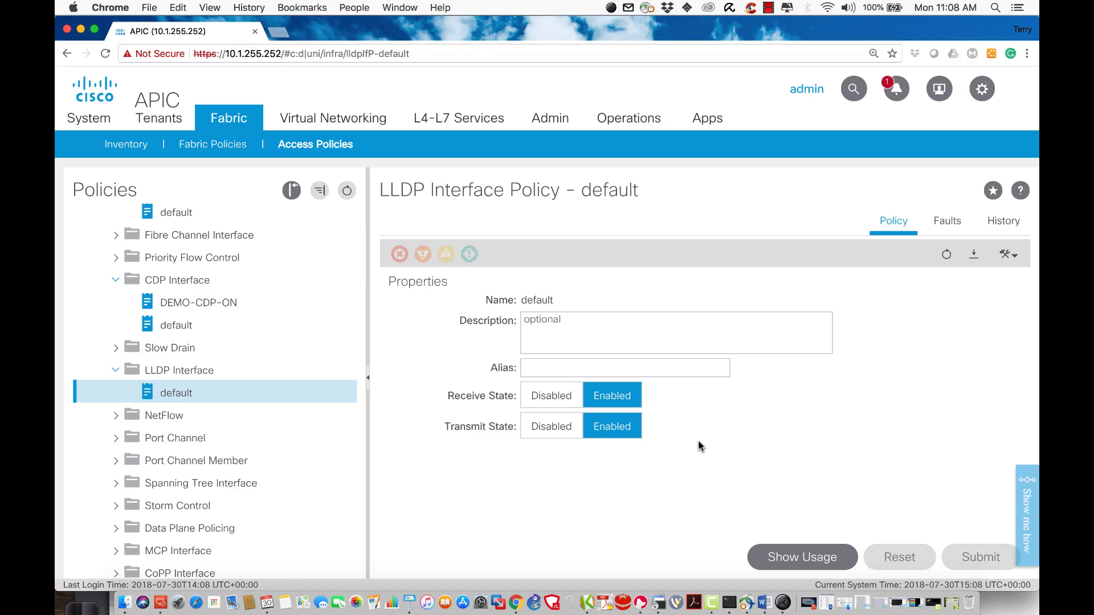
Create LLDP interface policy DEMO-LLDP-OFF with receive and transmit both Disabled
left_click(163, 375)
right_click(165, 371)
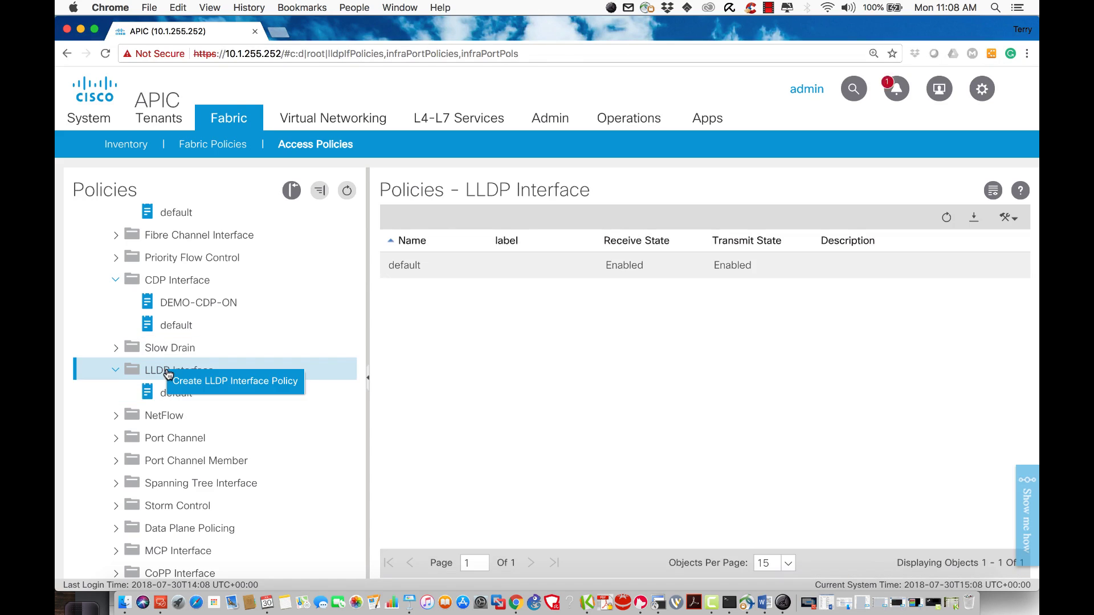
left_click(196, 382)
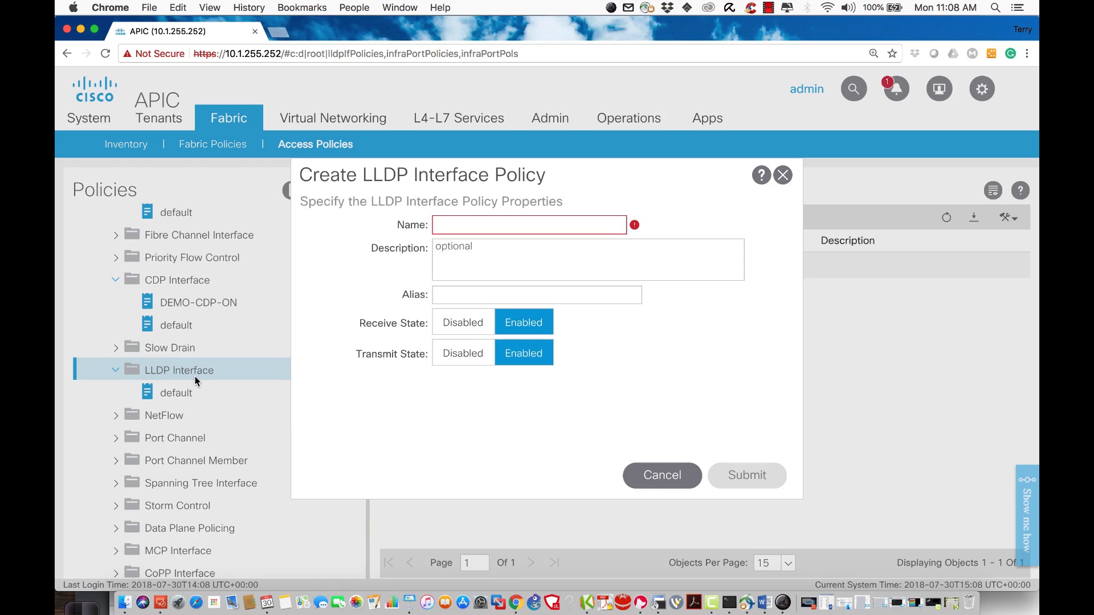
type("DEMO-")
type("LLD")
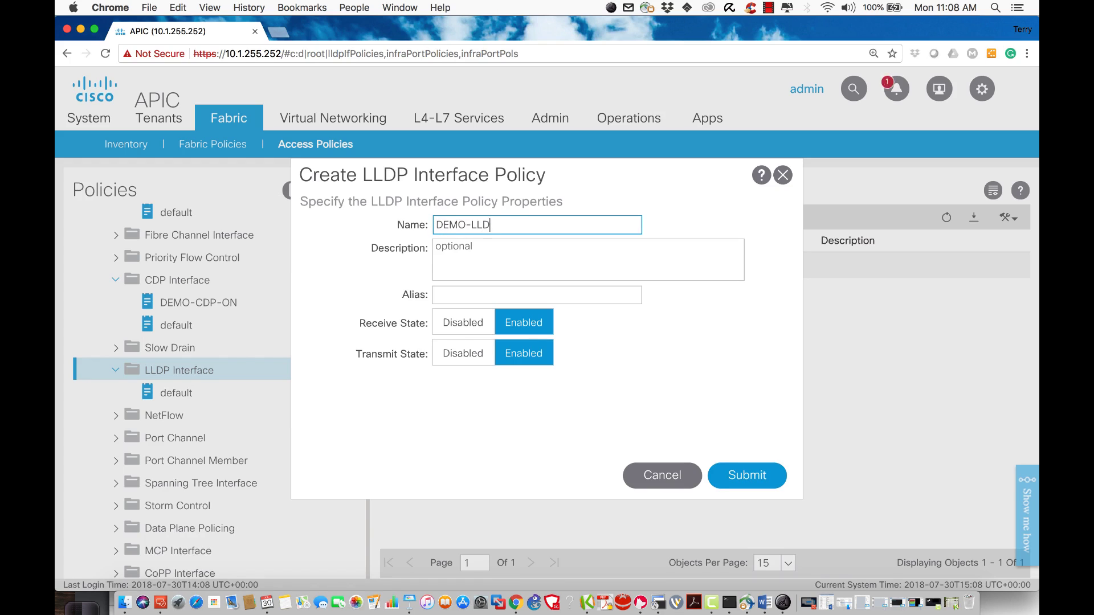
type("P-OFF")
left_click(468, 330)
left_click(468, 355)
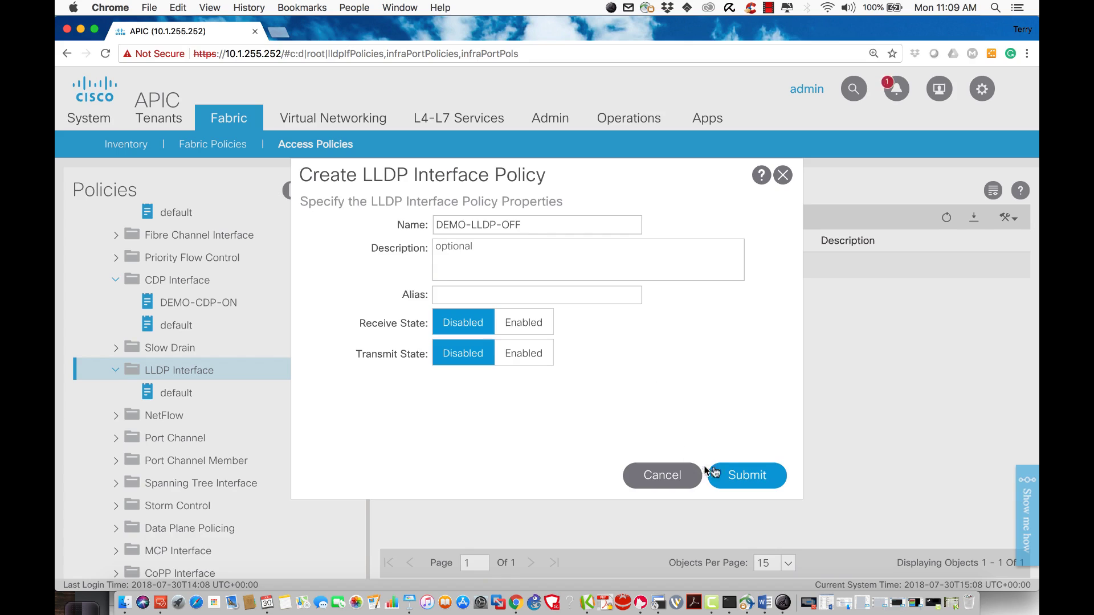
left_click(747, 476)
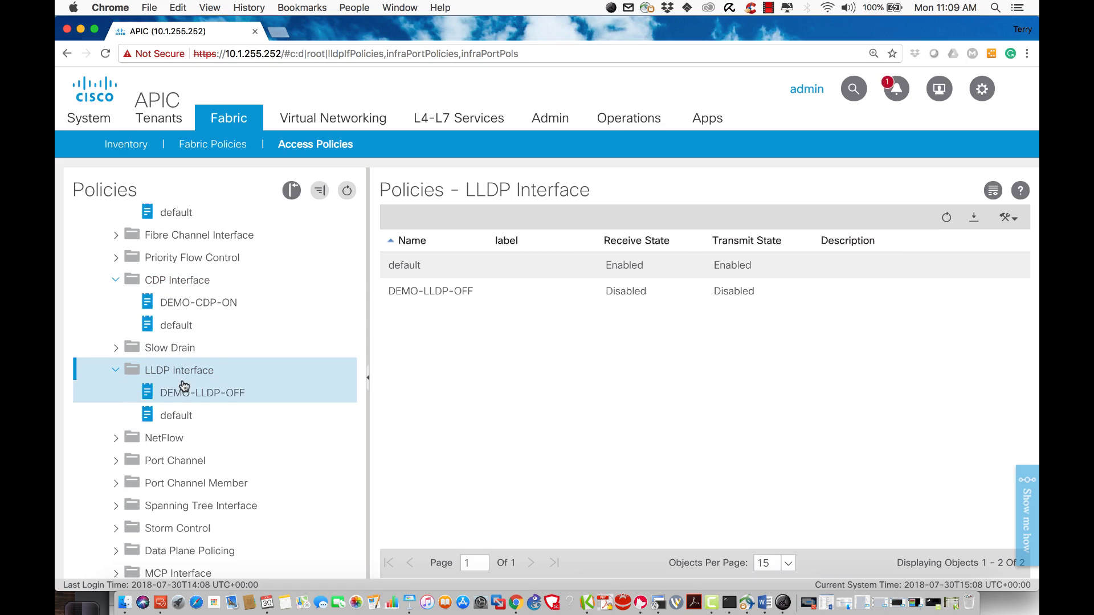
scroll(178, 386, "up", 3)
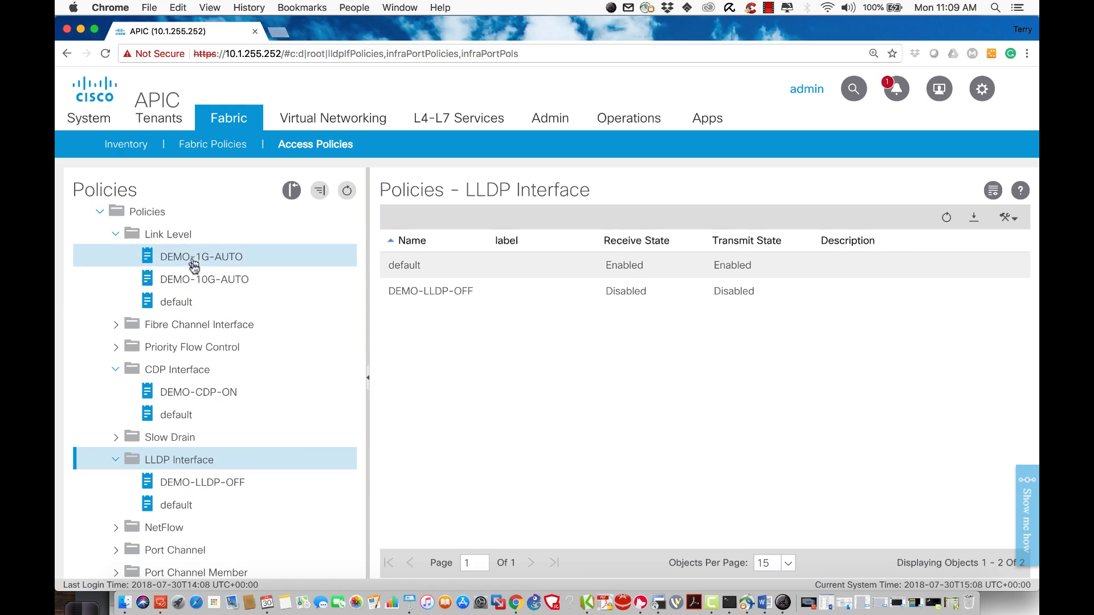
Expand Port Channel and inspect the default Static Channel policy with 1 to 16 links
scroll(304, 377, "down", 9)
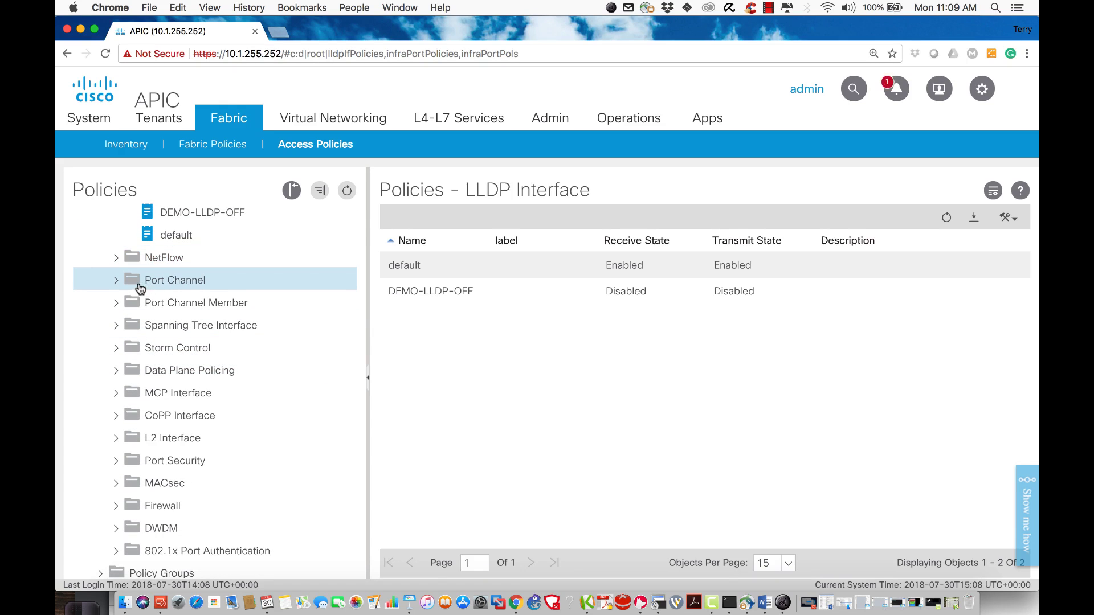
left_click(116, 280)
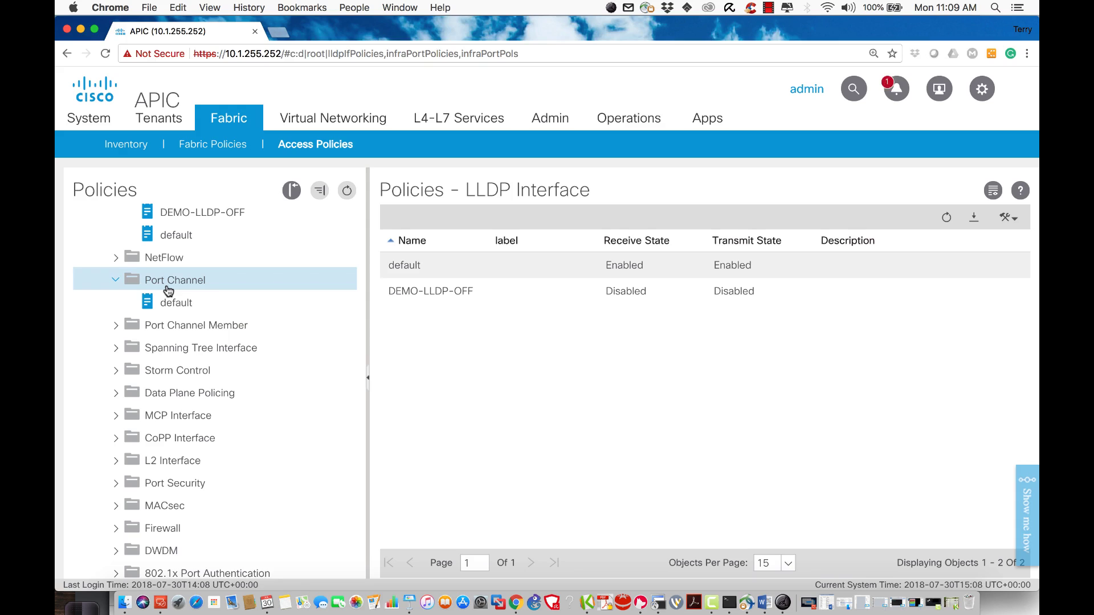
left_click(171, 303)
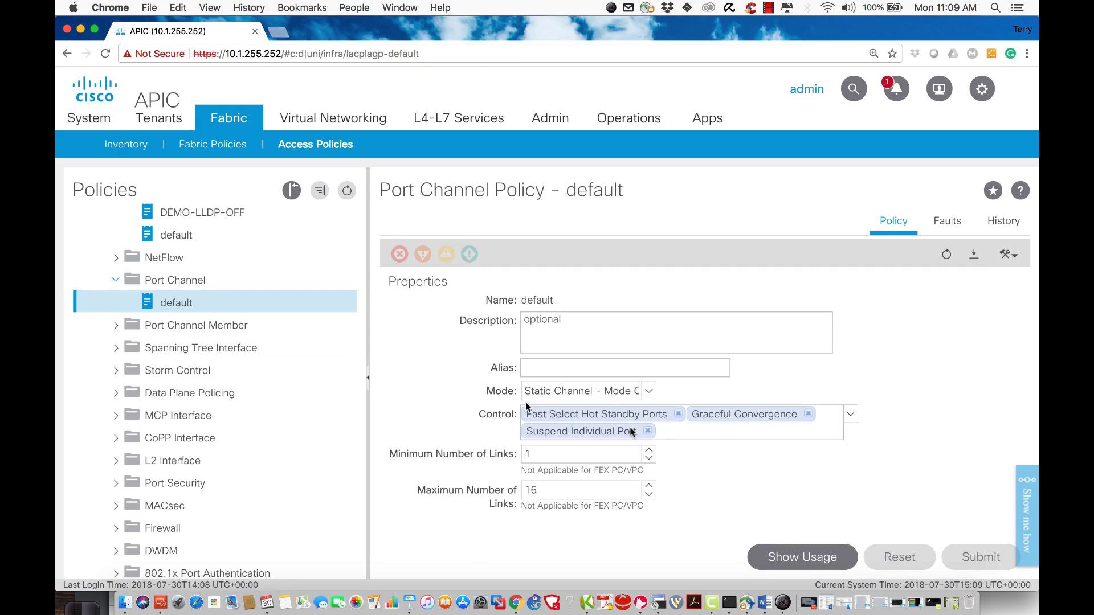
right_click(153, 285)
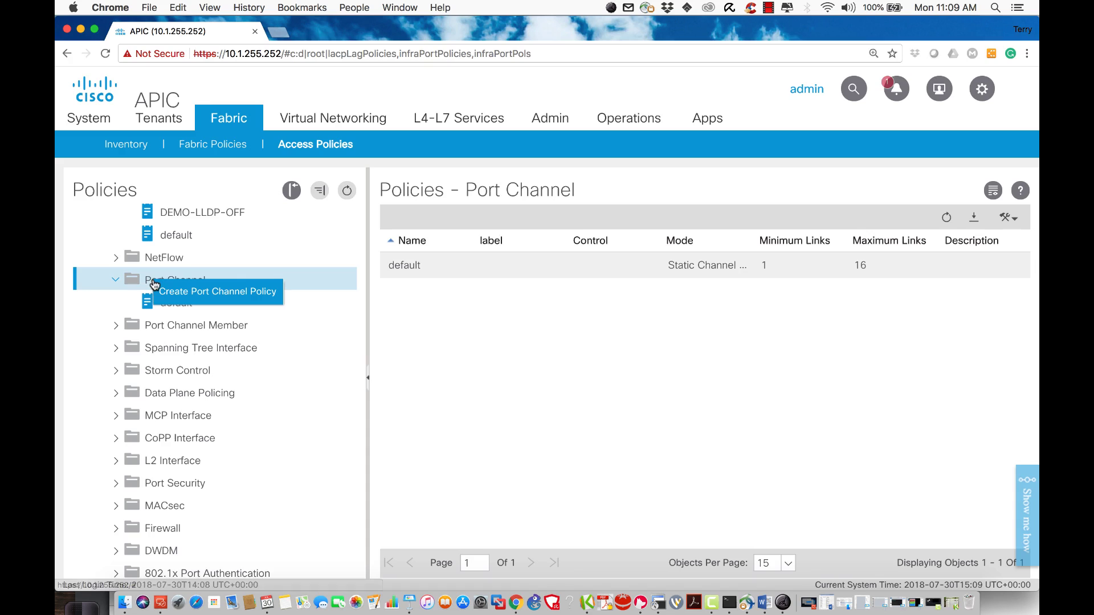
Create port channel policy DEMO-PC-LACP-ACTIVE in LACP Active mode
left_click(184, 291)
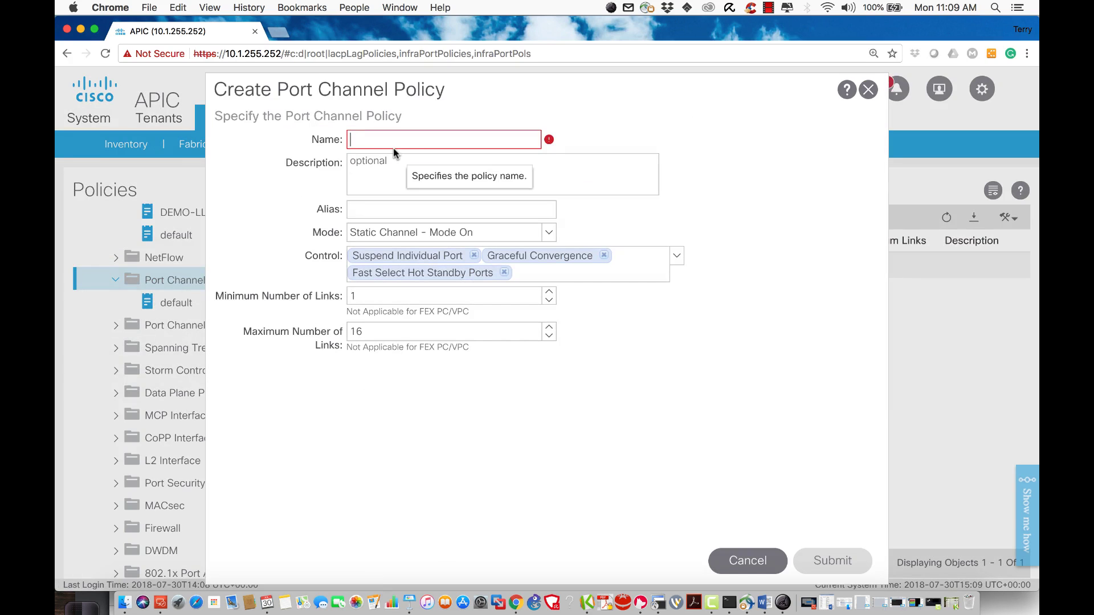
type("DEMO-")
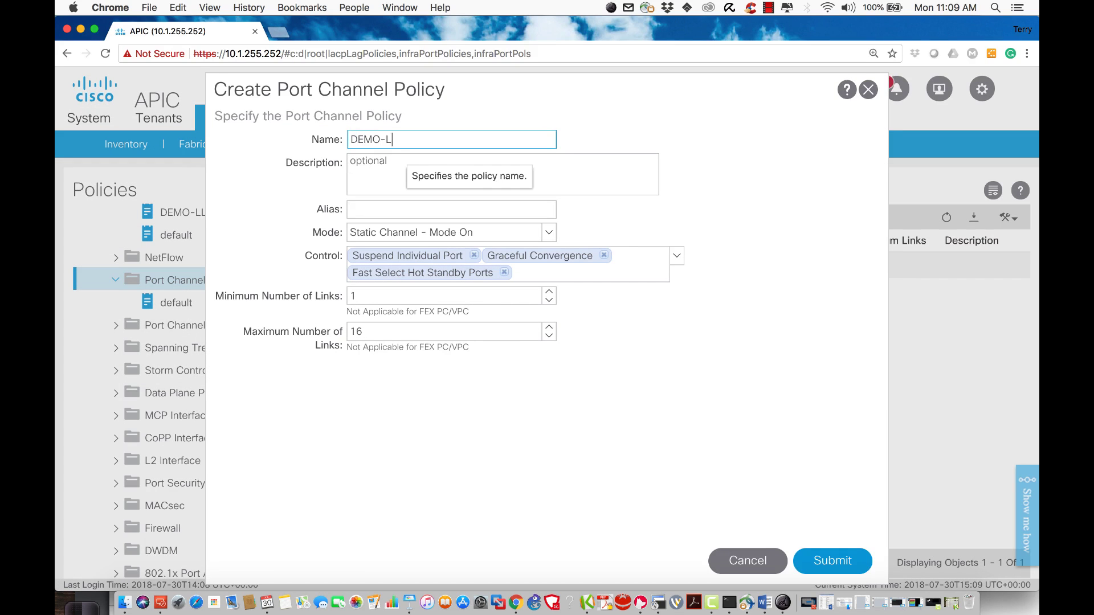
type("PC-LACP")
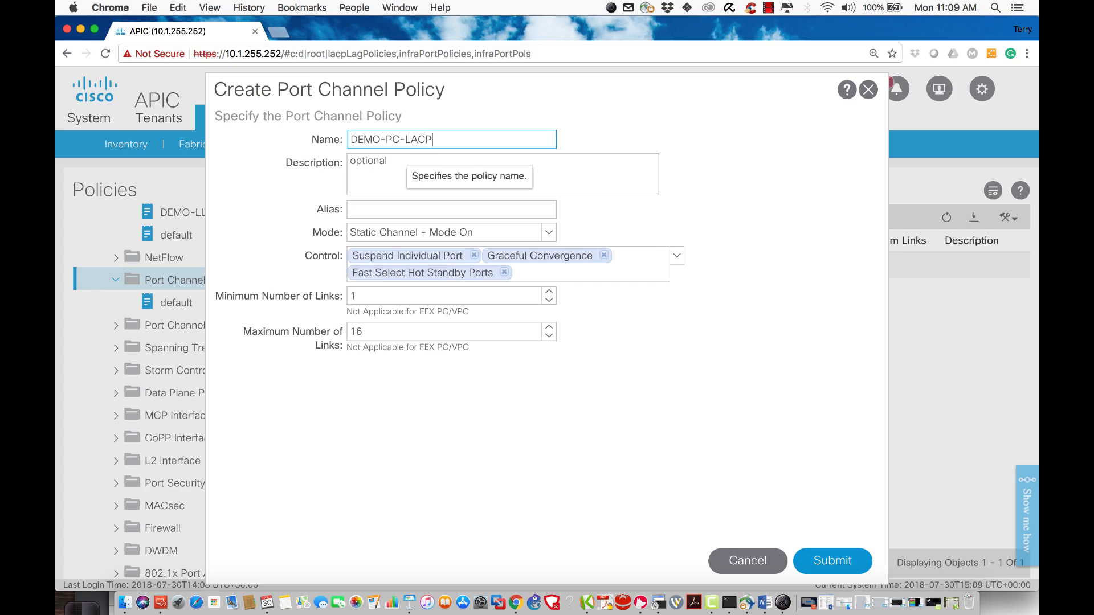
left_click(387, 233)
left_click(376, 252)
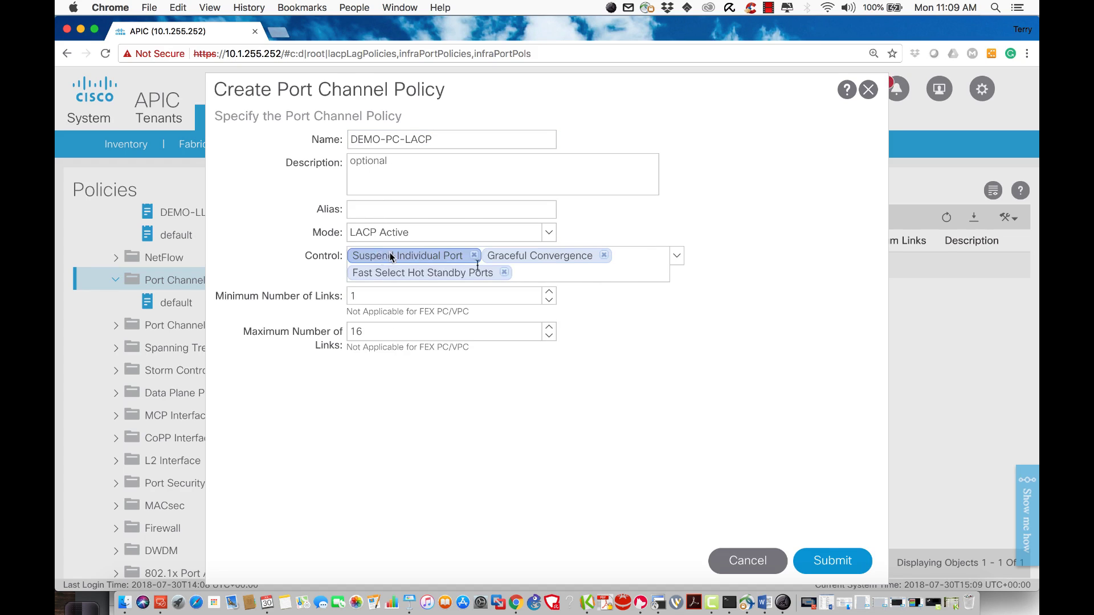
left_click(451, 140)
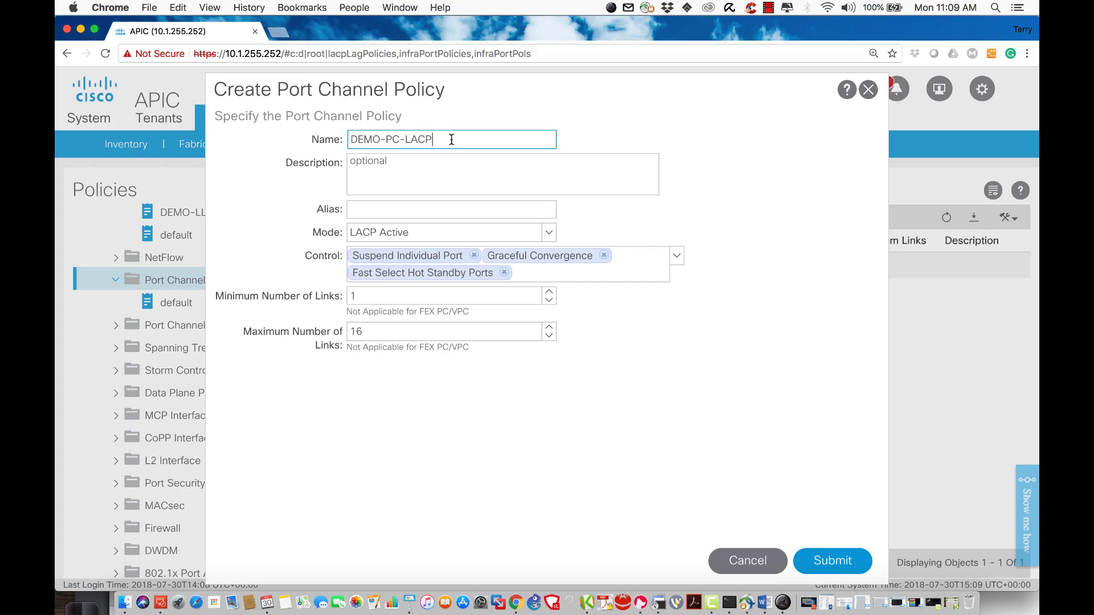
type("-ACTIVE")
key("BackSpace")
left_click(837, 561)
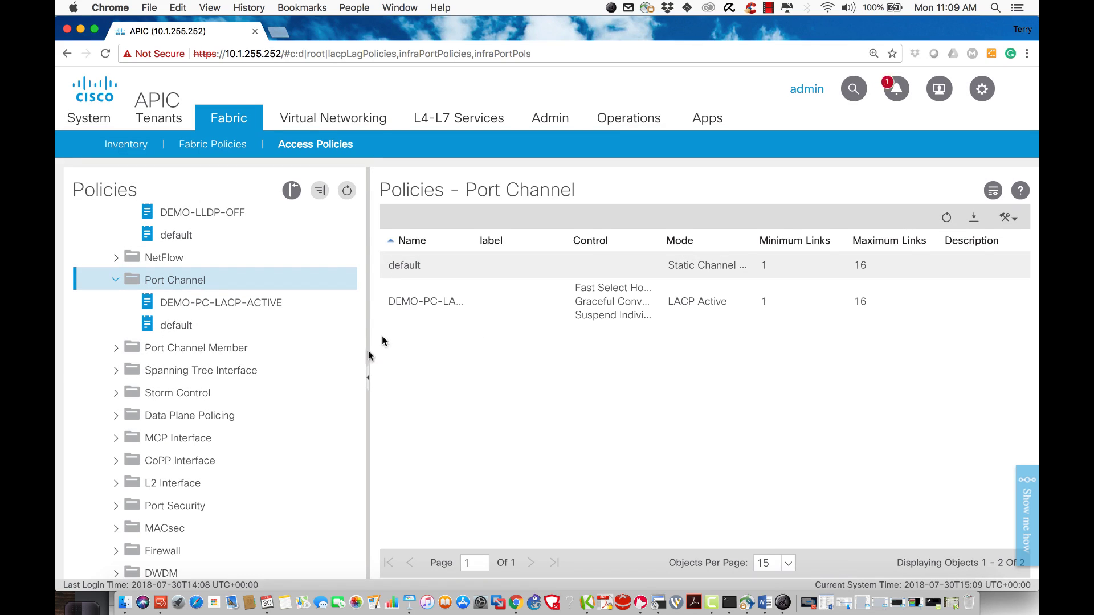
scroll(269, 372, "down", 3)
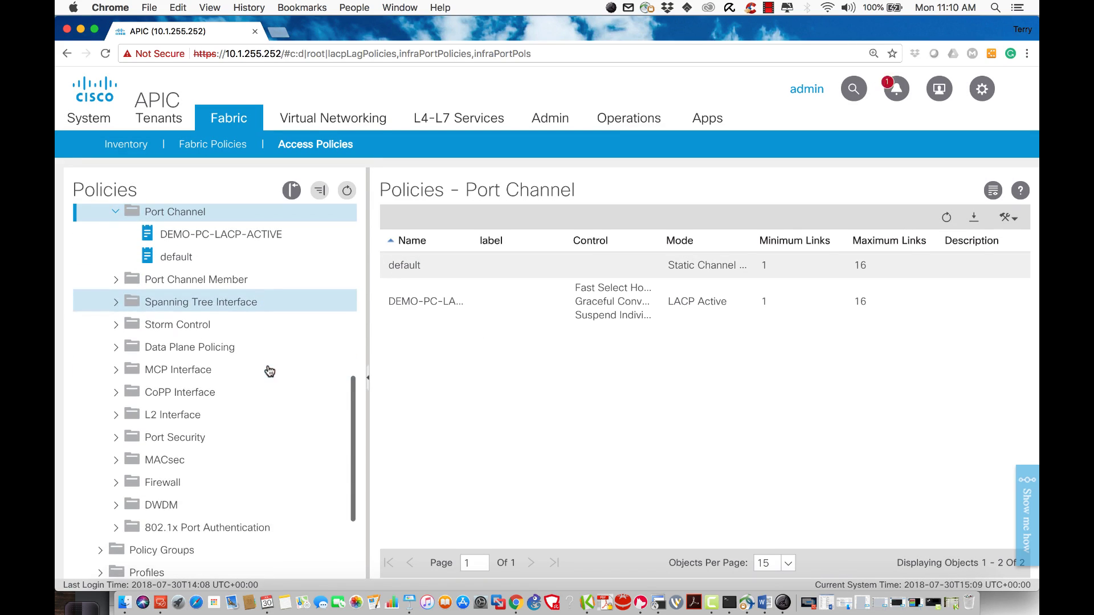
left_click(115, 416)
left_click(171, 435)
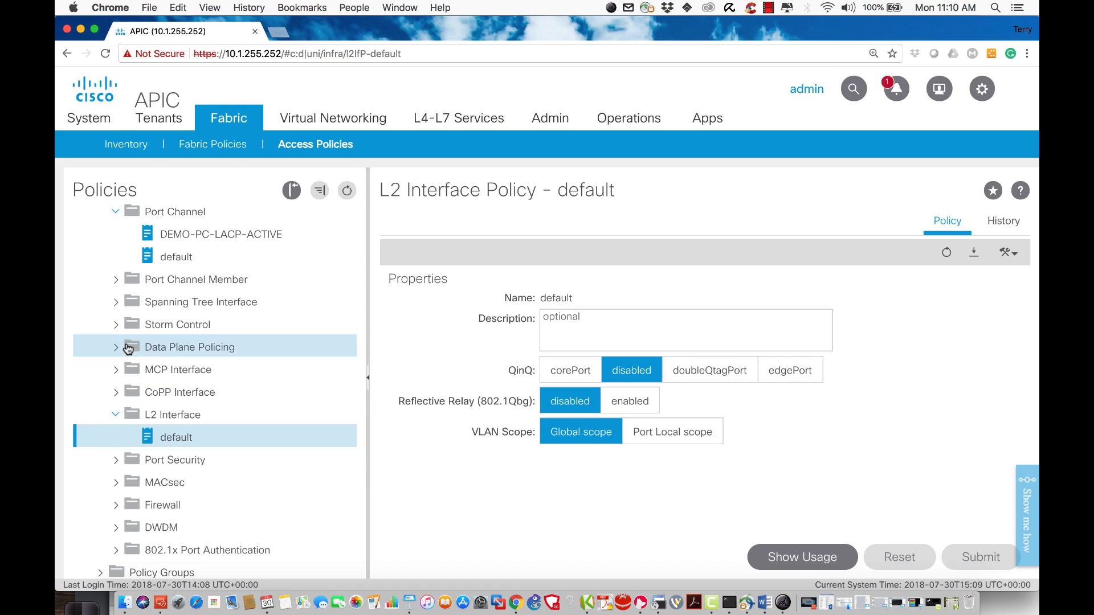
scroll(142, 376, "up", 3)
scroll(143, 381, "up", 10)
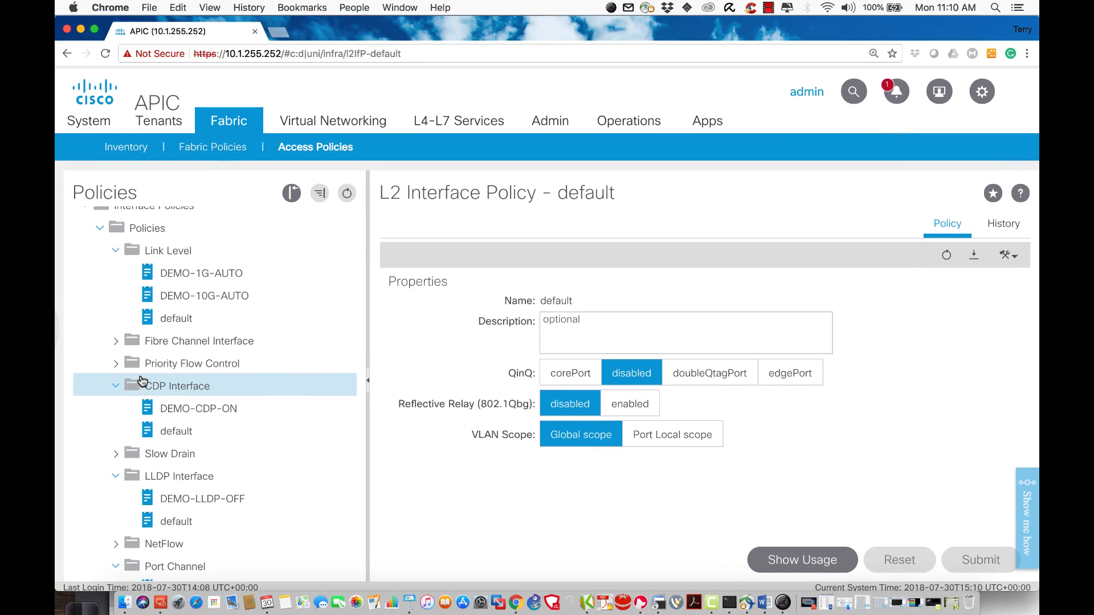
scroll(142, 382, "down", 4)
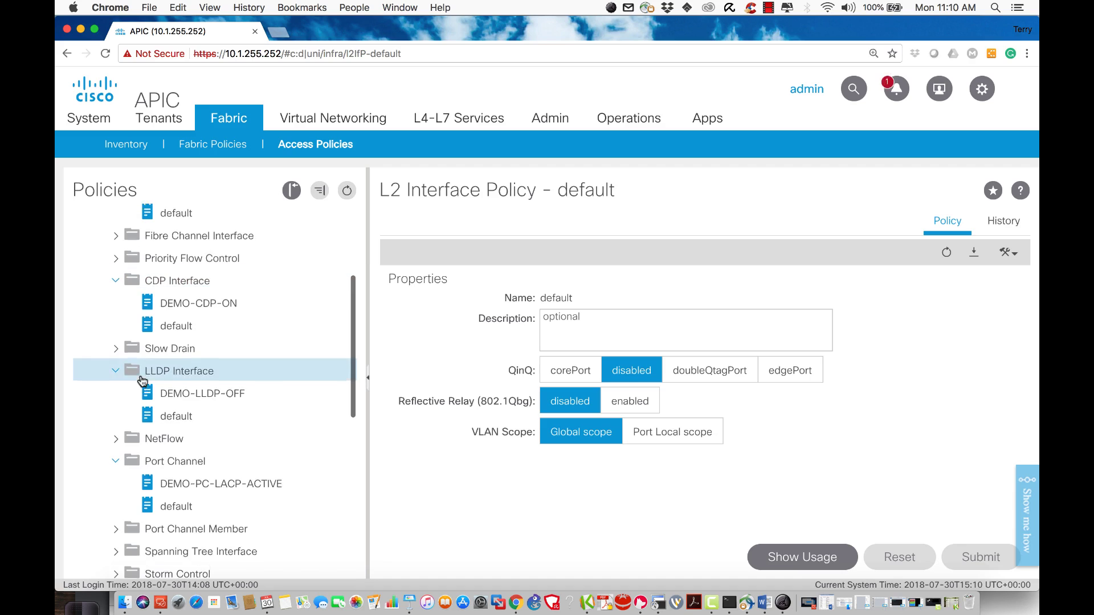
scroll(144, 376, "up", 4)
scroll(182, 331, "down", 2)
scroll(188, 340, "down", 4)
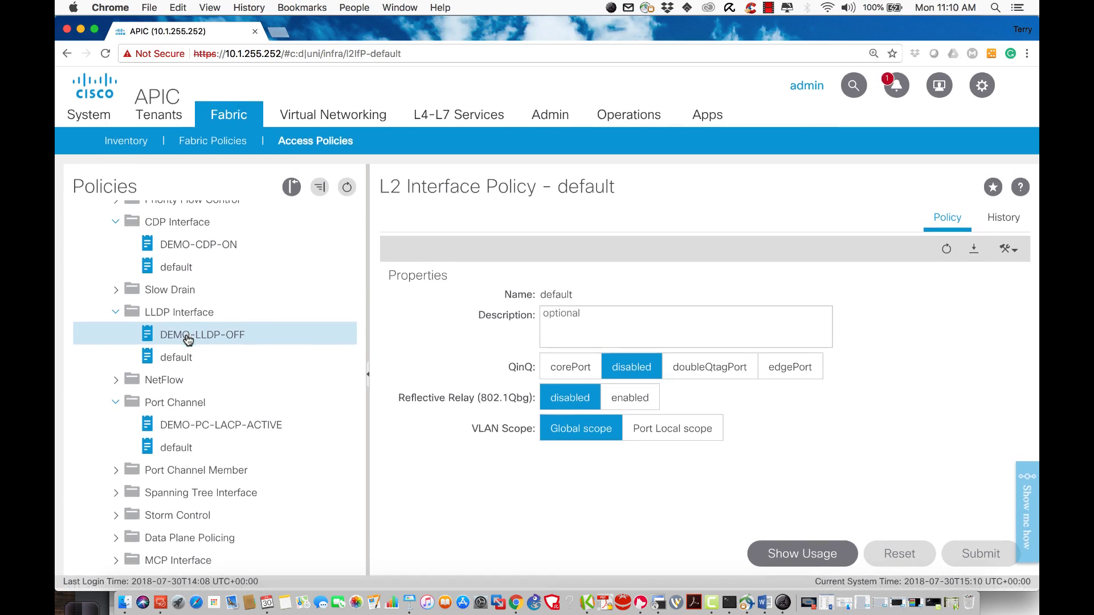
scroll(211, 424, "down", 8)
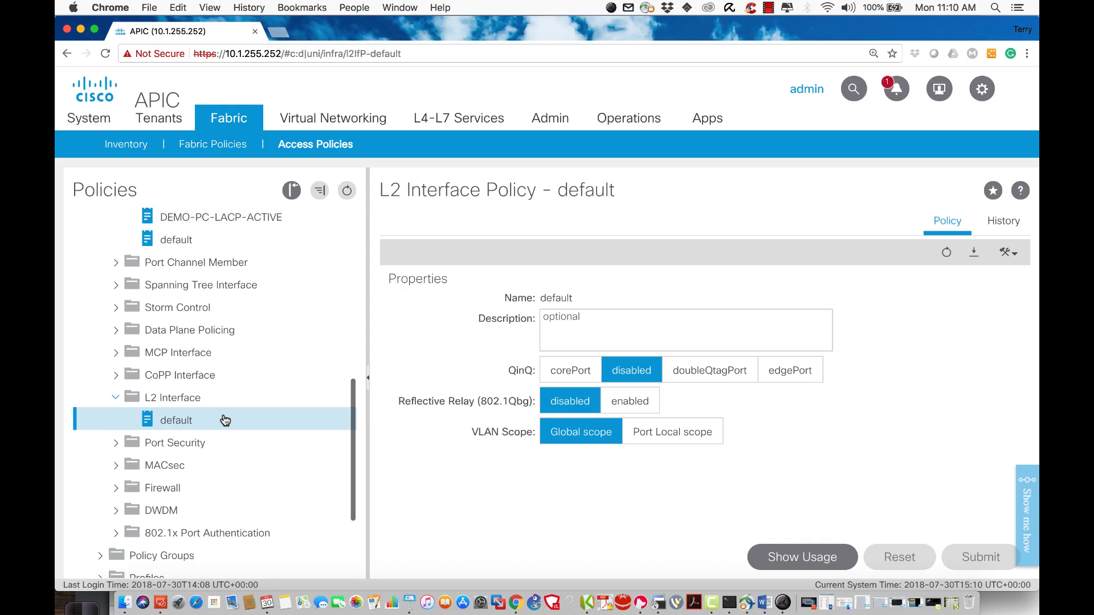
scroll(220, 422, "up", 3)
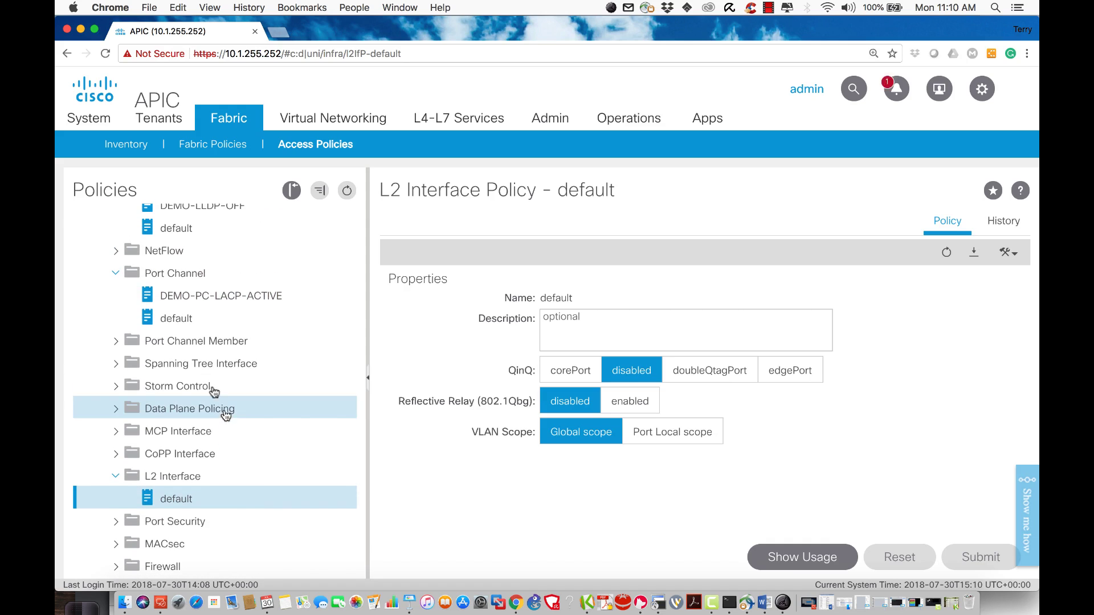
left_click(171, 276)
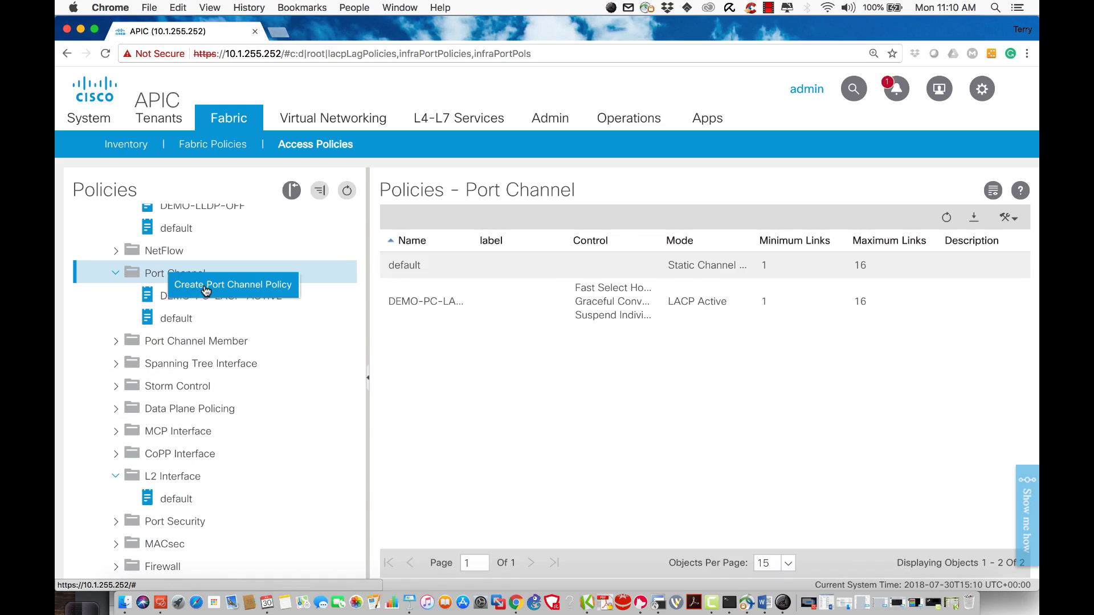
left_click(204, 286)
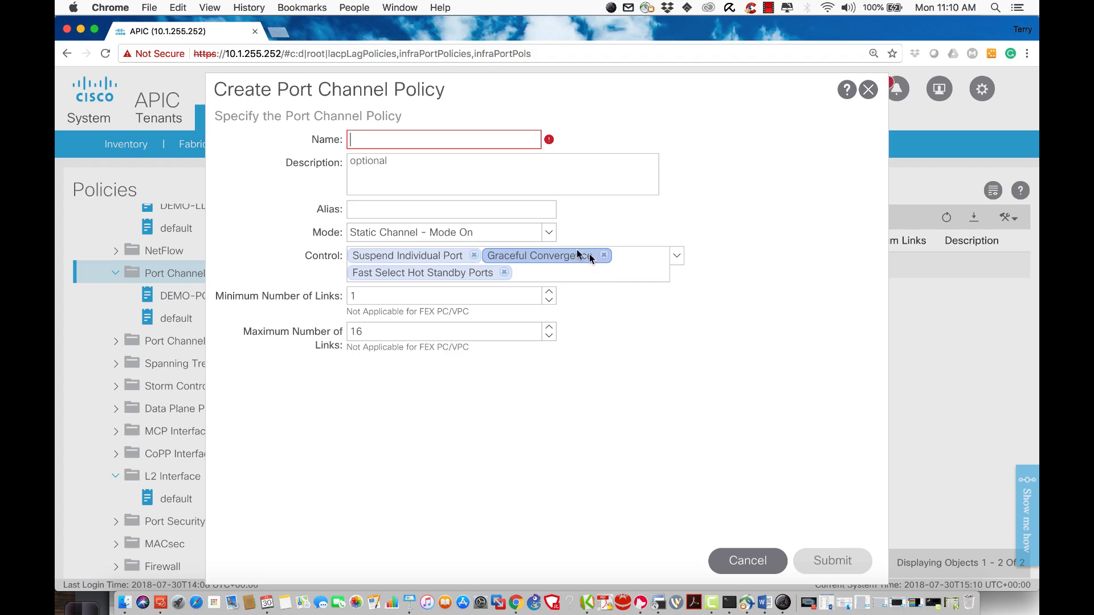
left_click(545, 233)
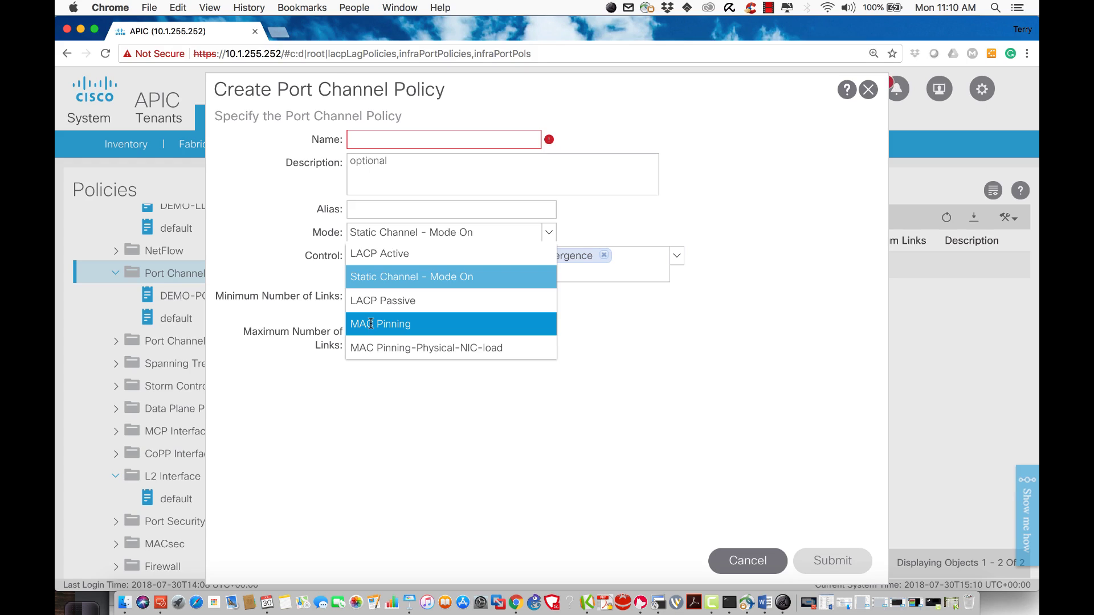
left_click(660, 422)
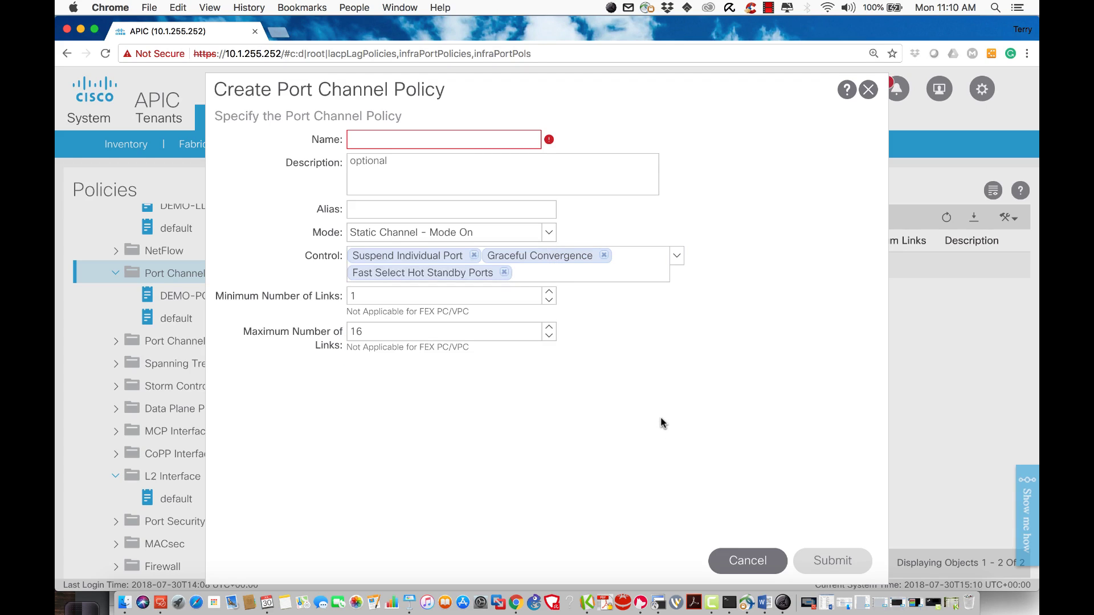
left_click(751, 560)
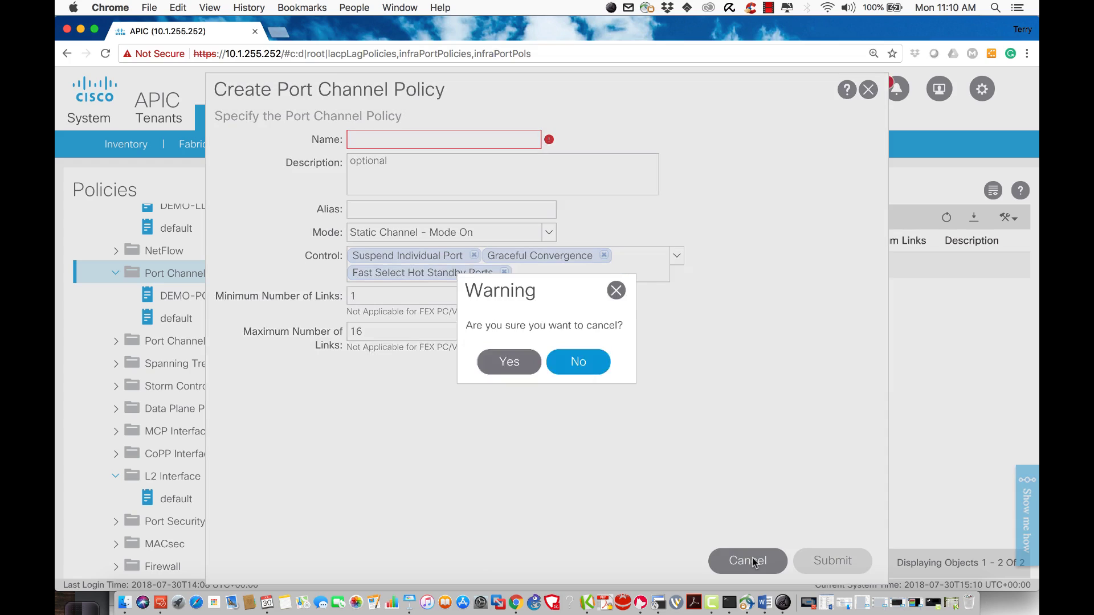
left_click(508, 363)
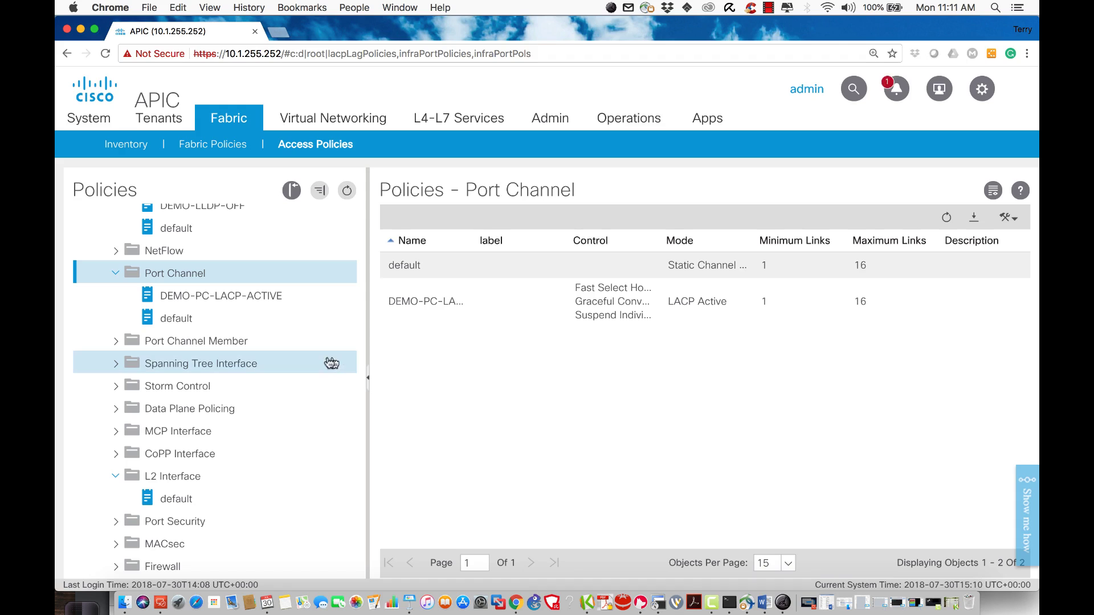
Collapse Policies, expand Policy Groups and show the empty Leaf Policy Groups list
scroll(293, 362, "up", 2)
scroll(294, 362, "up", 5)
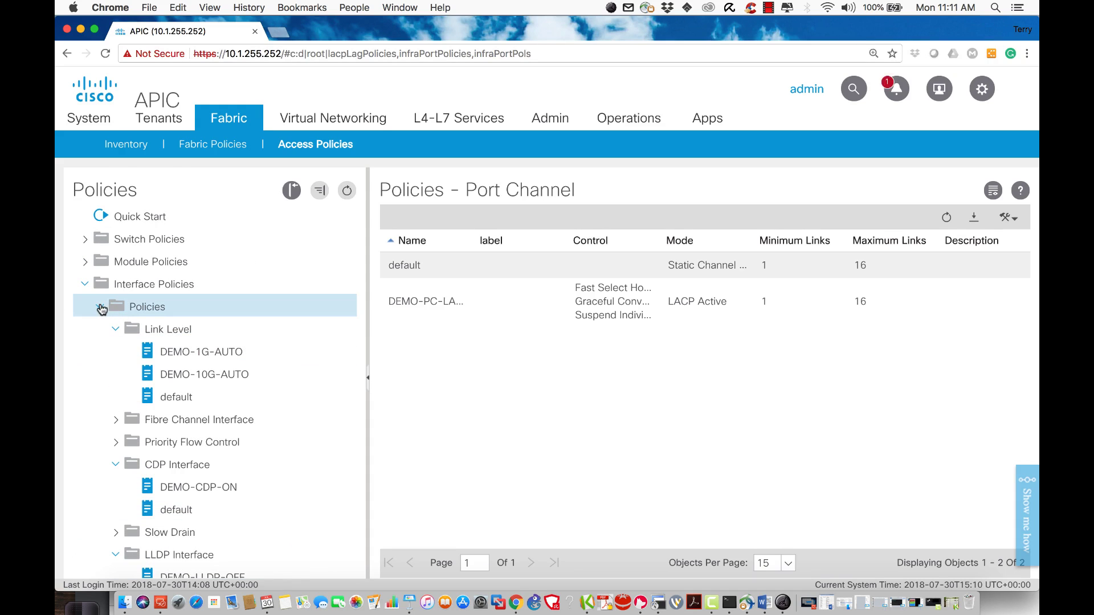
left_click(102, 307)
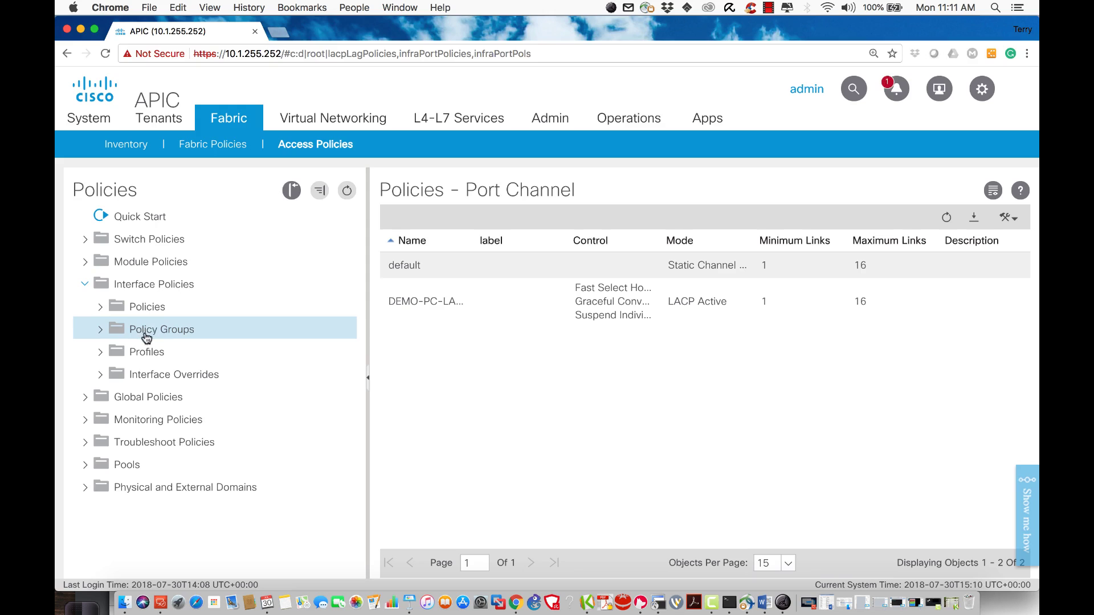
left_click(101, 331)
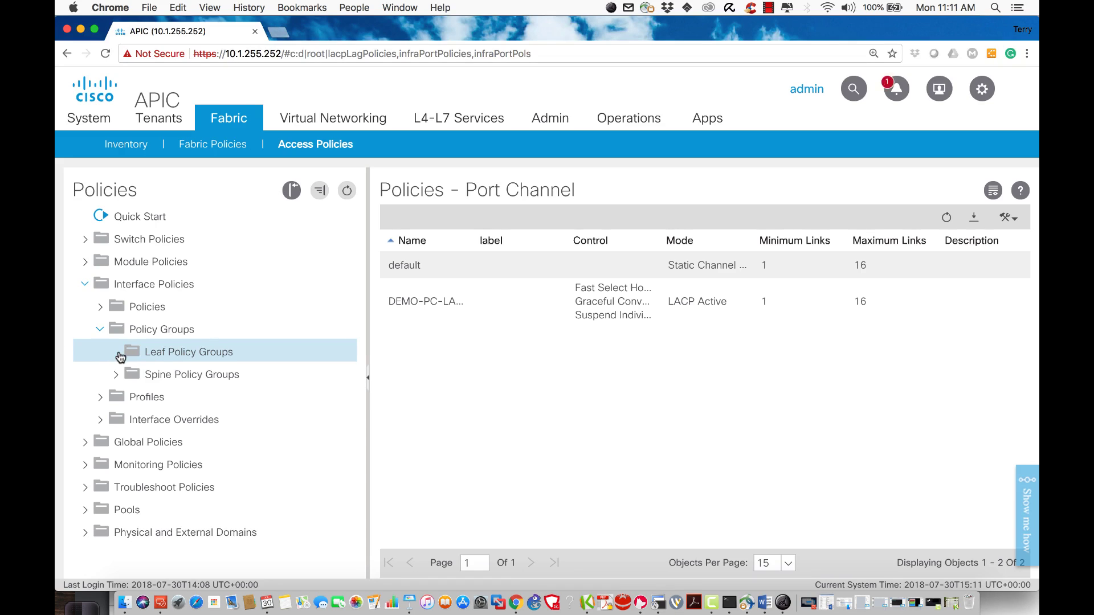
left_click(170, 359)
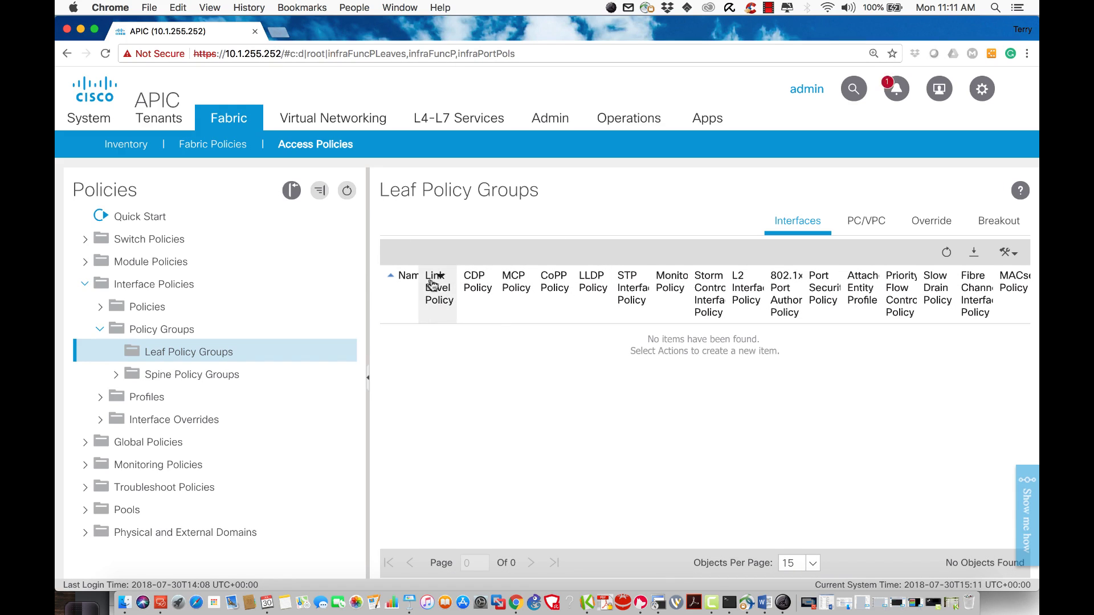
right_click(186, 357)
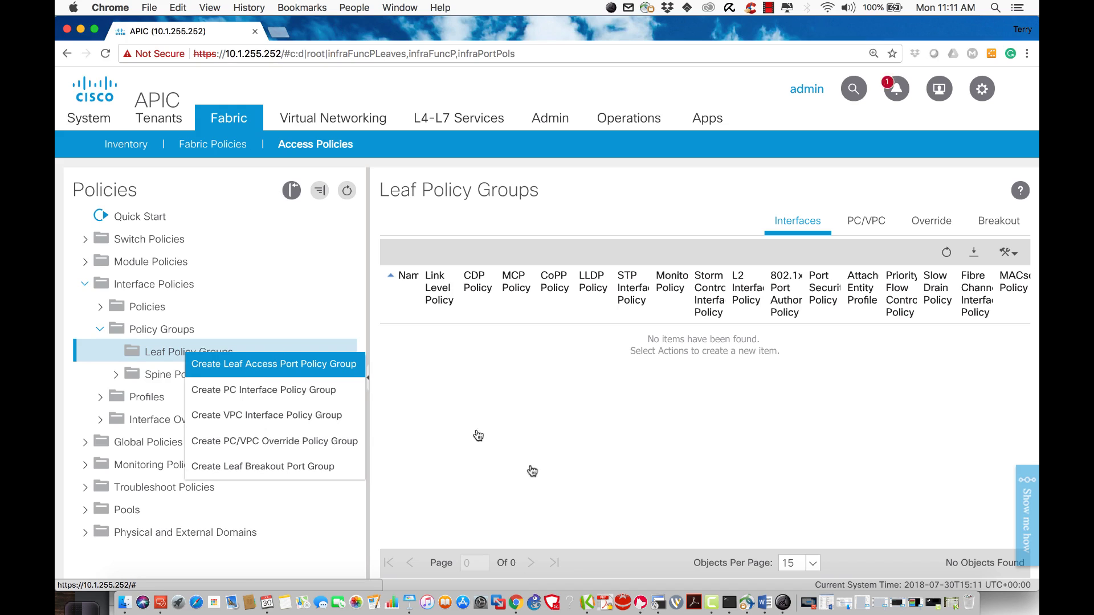
Start a leaf access port policy group named DEMO-10G-CDP-ON-LLDP-OFF
left_click(273, 365)
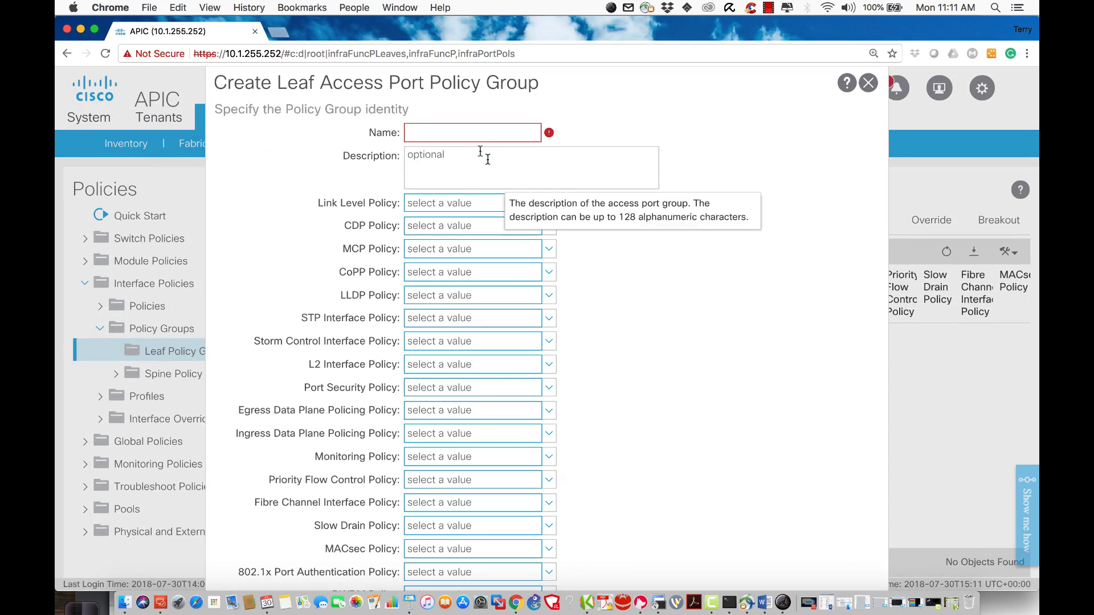
type("DEMO")
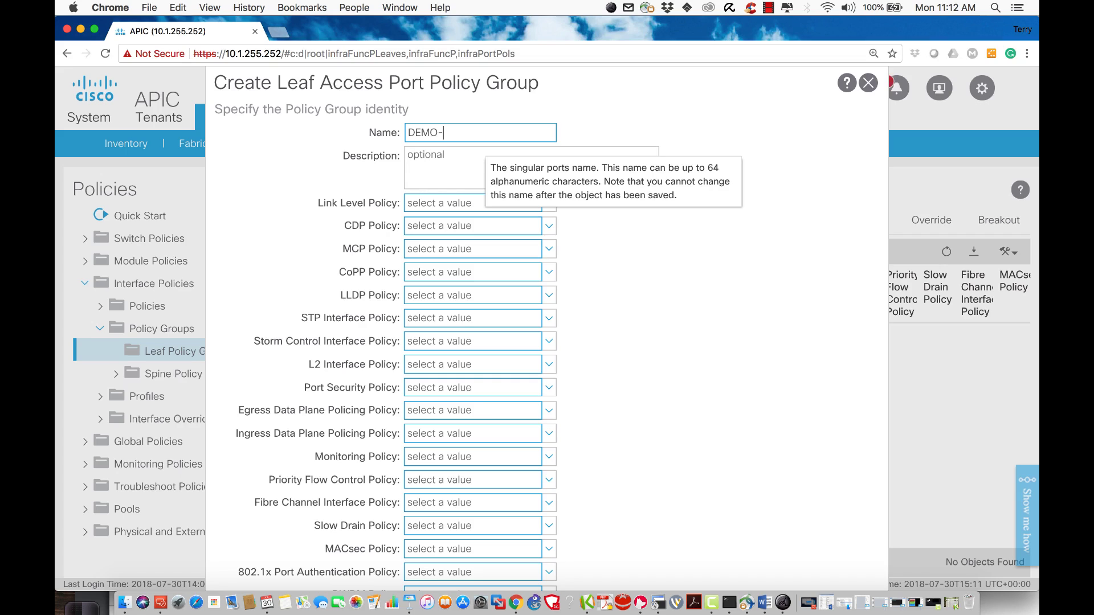
type("-10G")
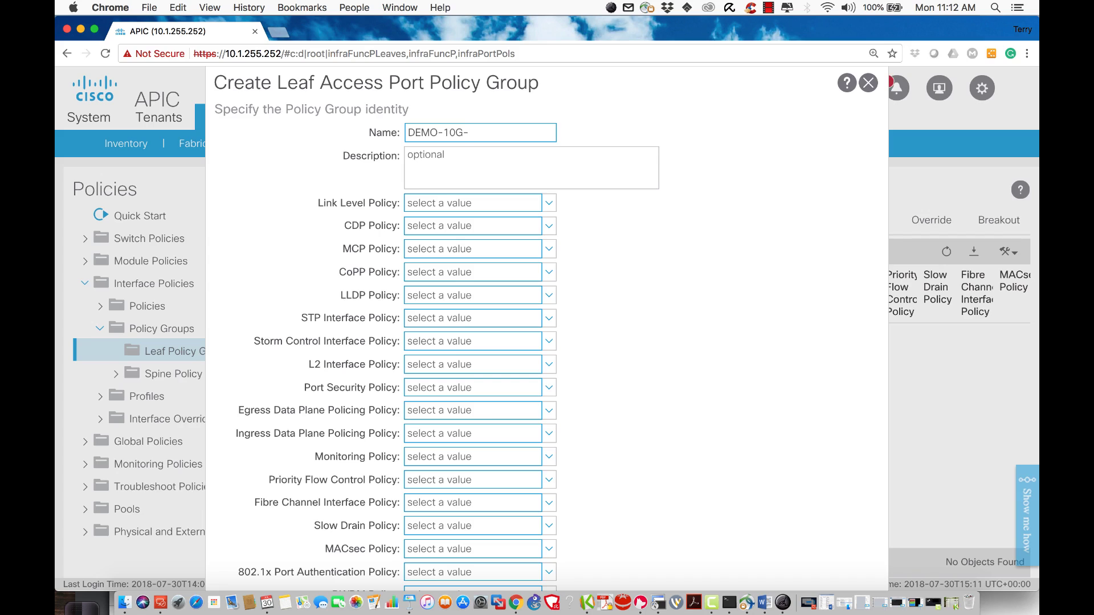
type("-CDP-o")
key("BackSpace")
type("ON-LLDP-OFF")
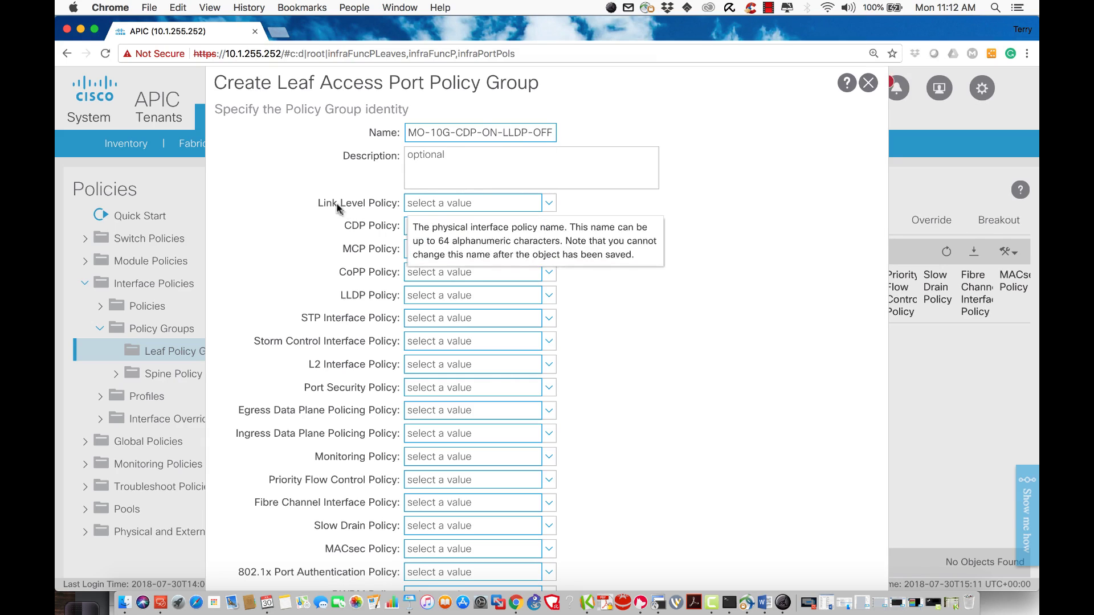
Assign DEMO-10G-AUTO, DEMO-CDP-ON and DEMO-LLDP-OFF to the policy group and submit it
left_click(447, 205)
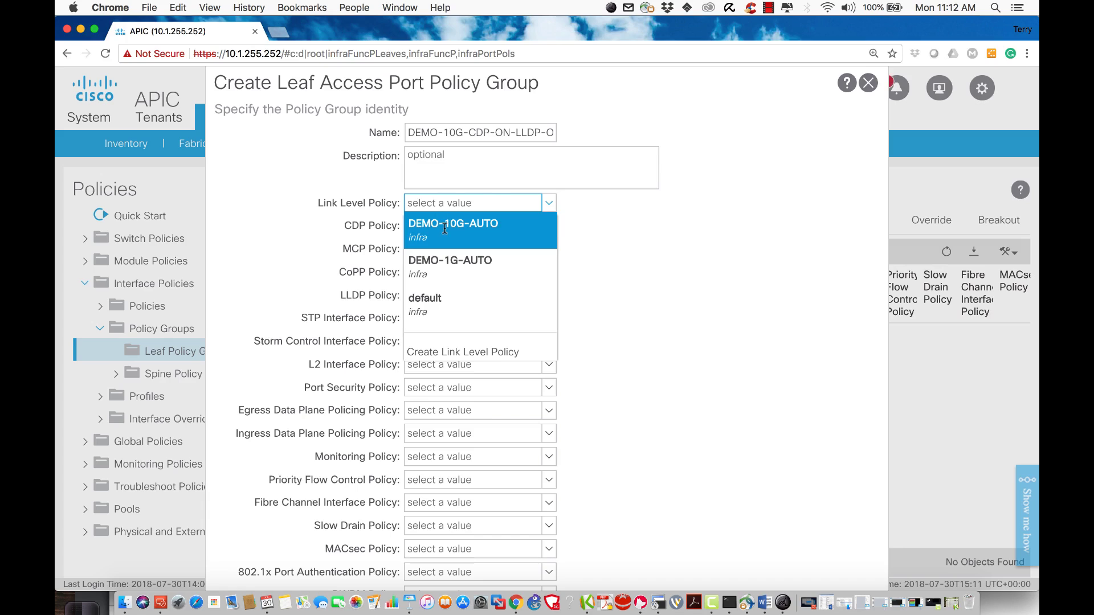
left_click(445, 223)
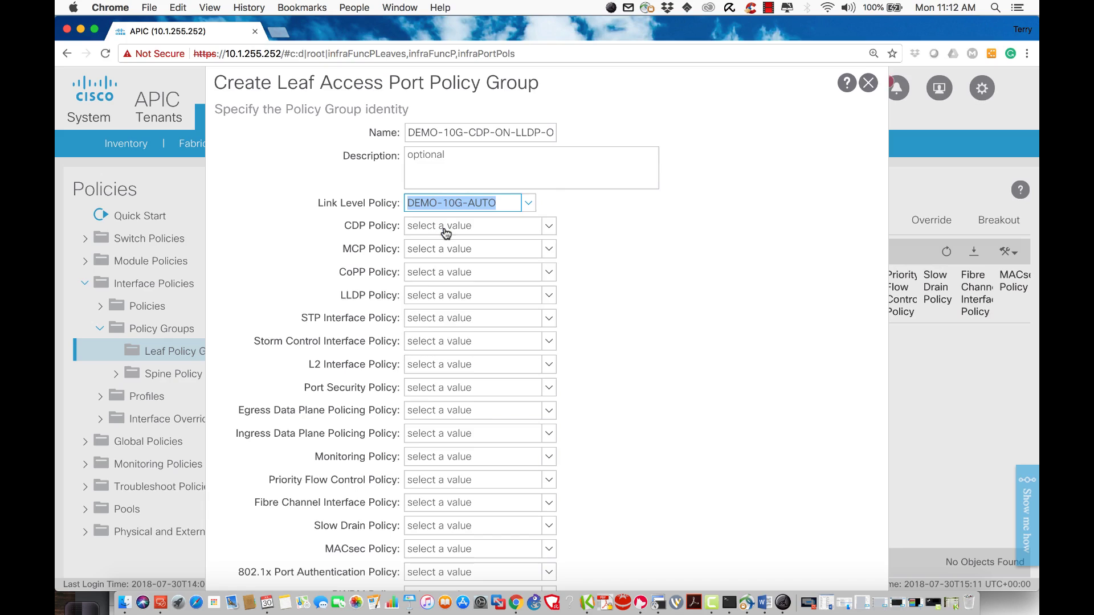
left_click(485, 228)
left_click(465, 250)
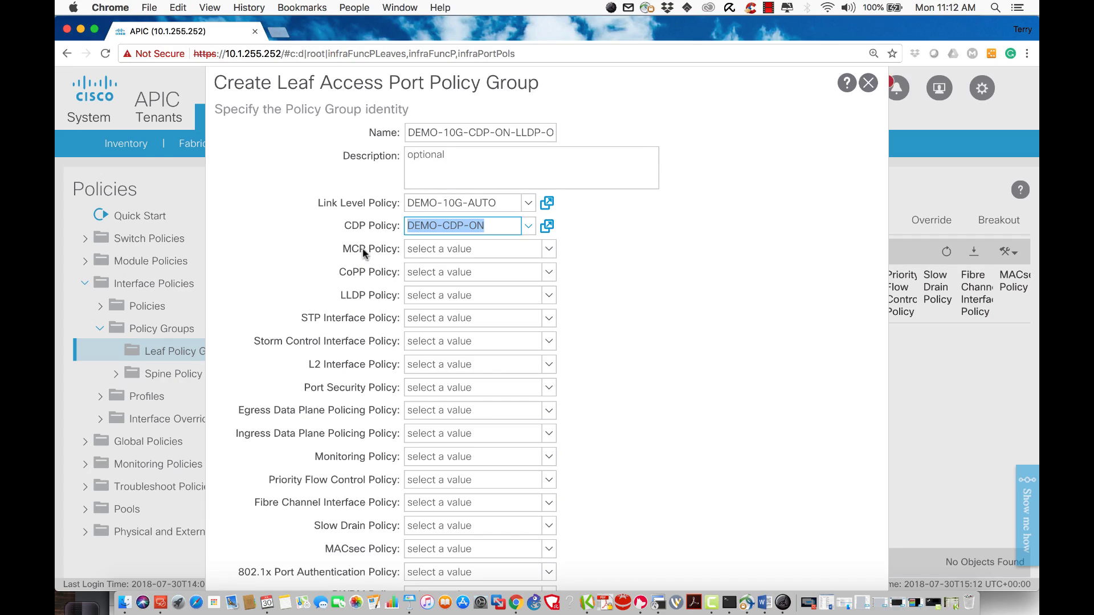
left_click(509, 297)
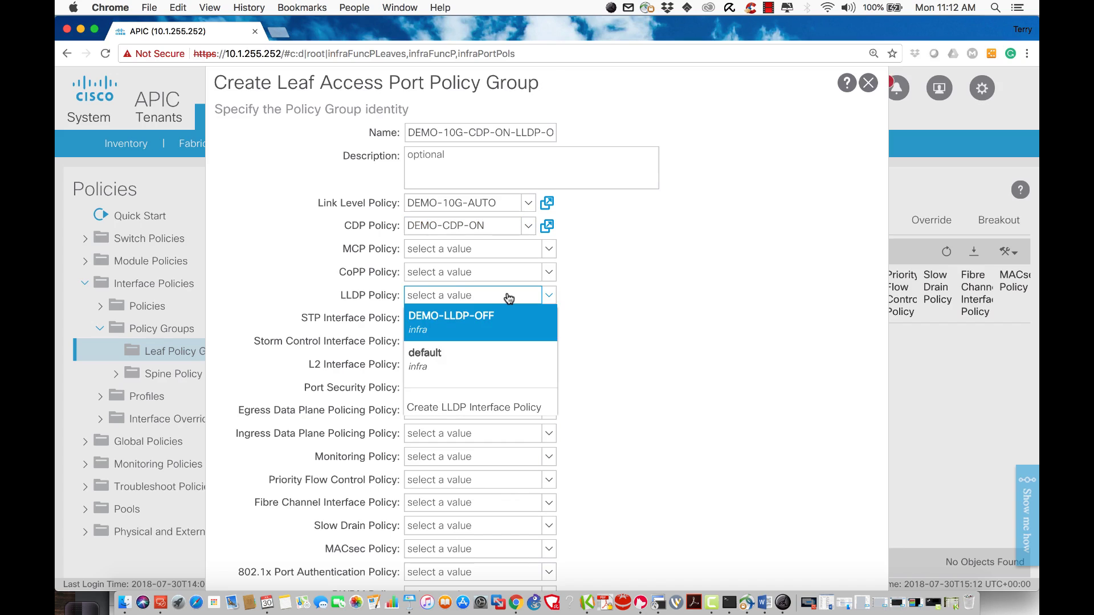
left_click(479, 314)
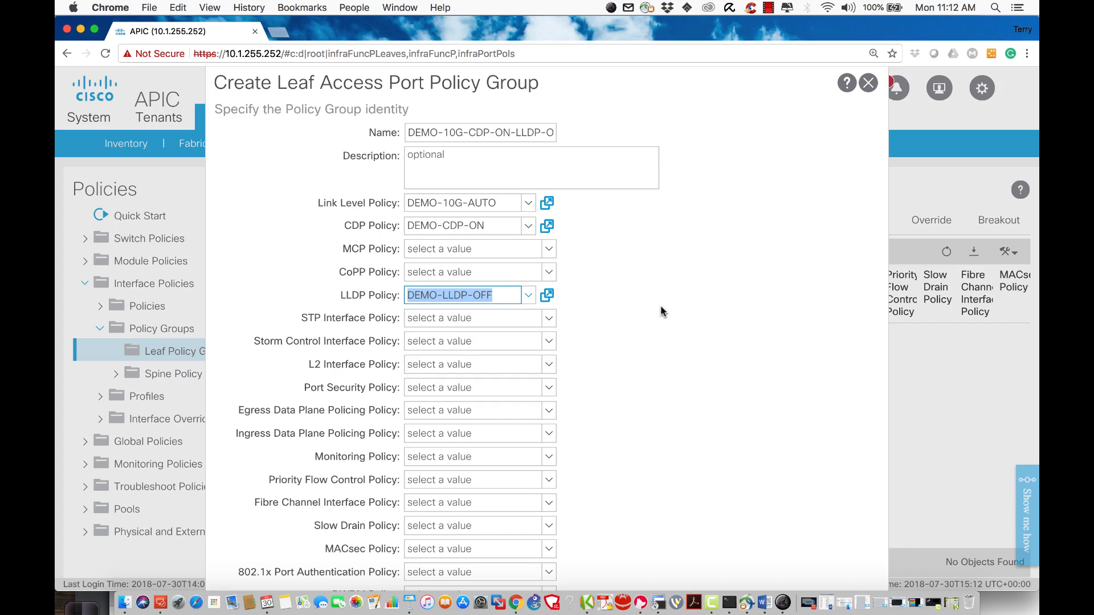
scroll(660, 311, "down", 3)
scroll(630, 334, "down", 3)
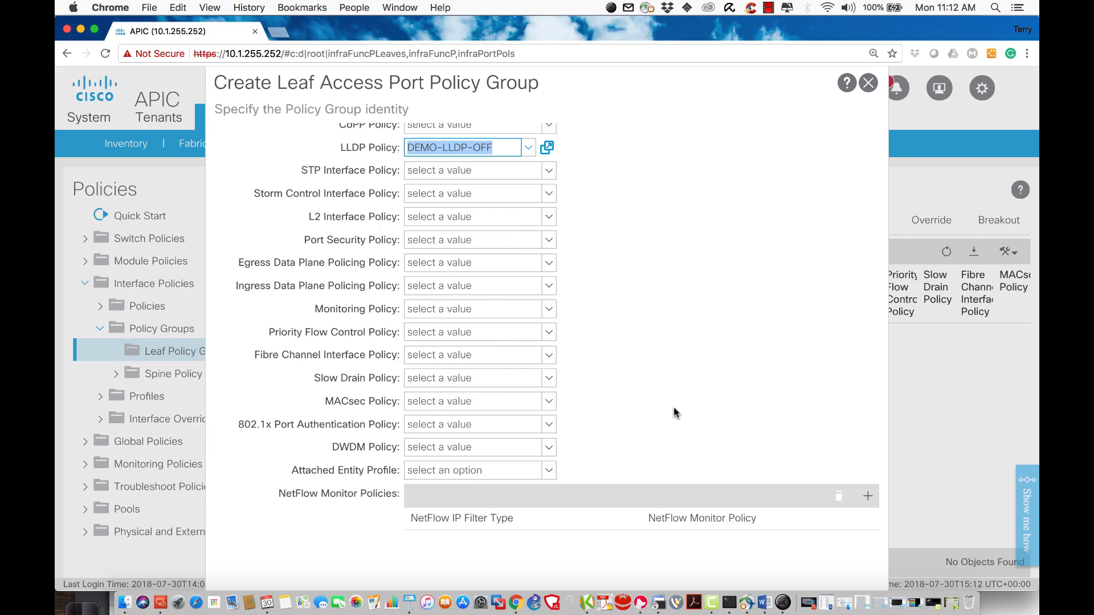
scroll(674, 412, "down", 3)
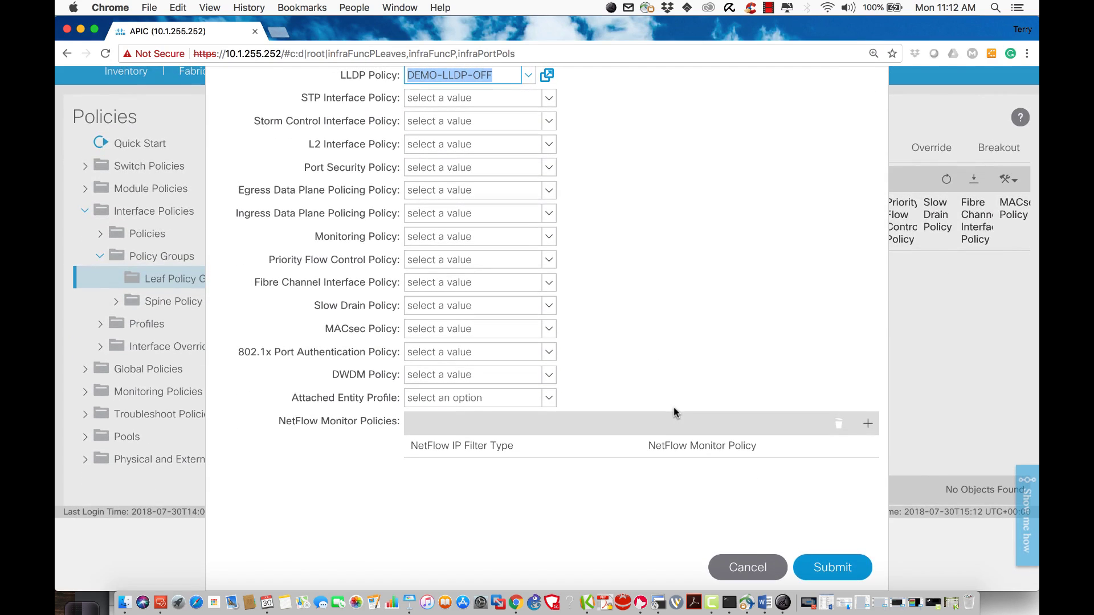
left_click(826, 569)
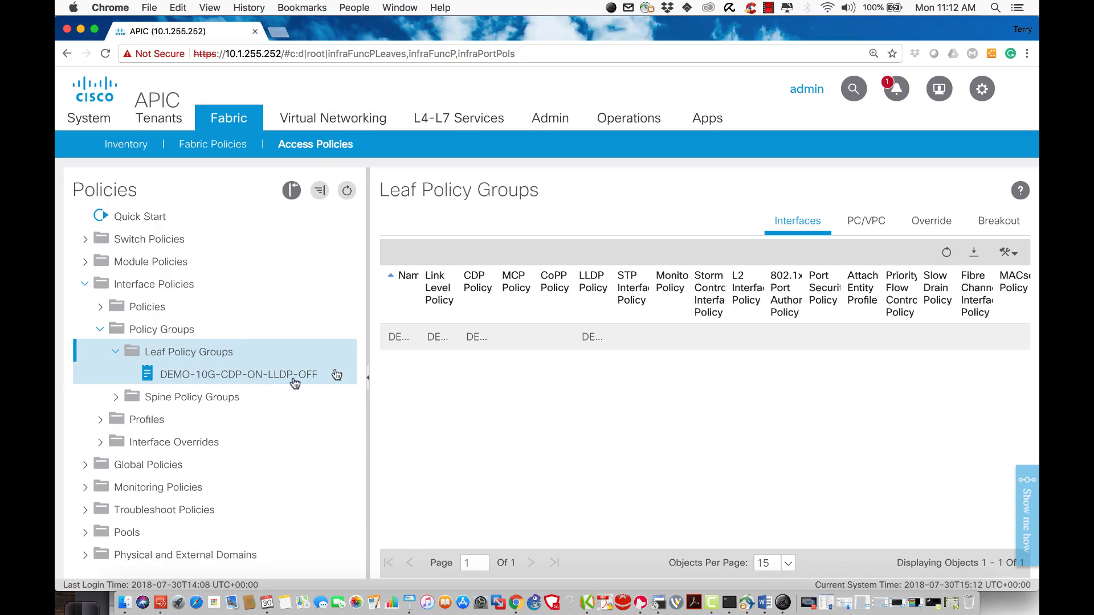
Create another leaf access port policy group named DEMO-1G-CDP-ON-LLDP-OFF
right_click(173, 359)
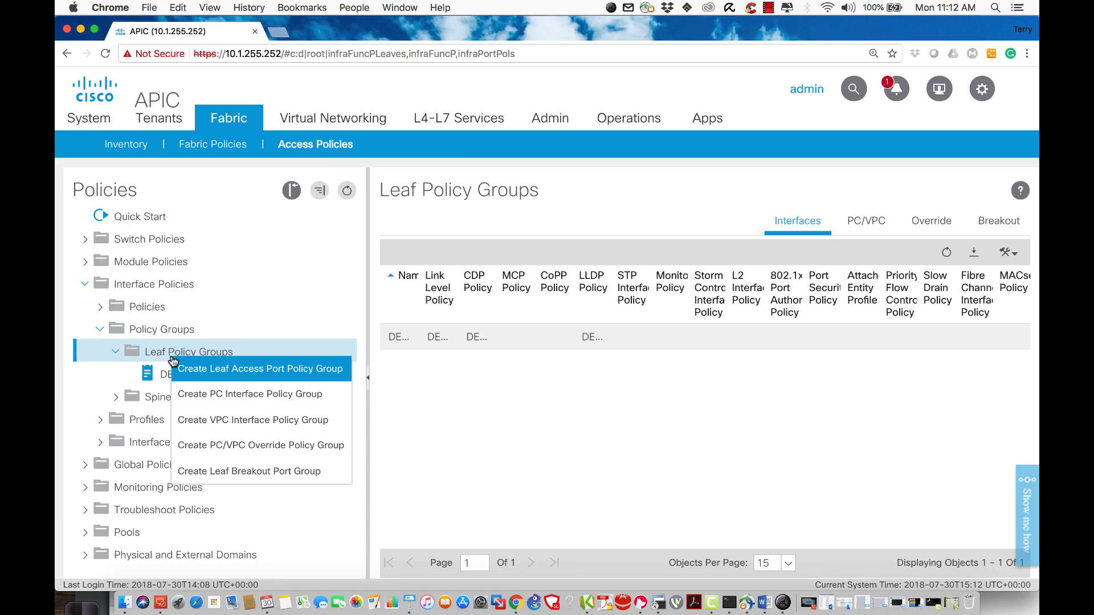
left_click(192, 375)
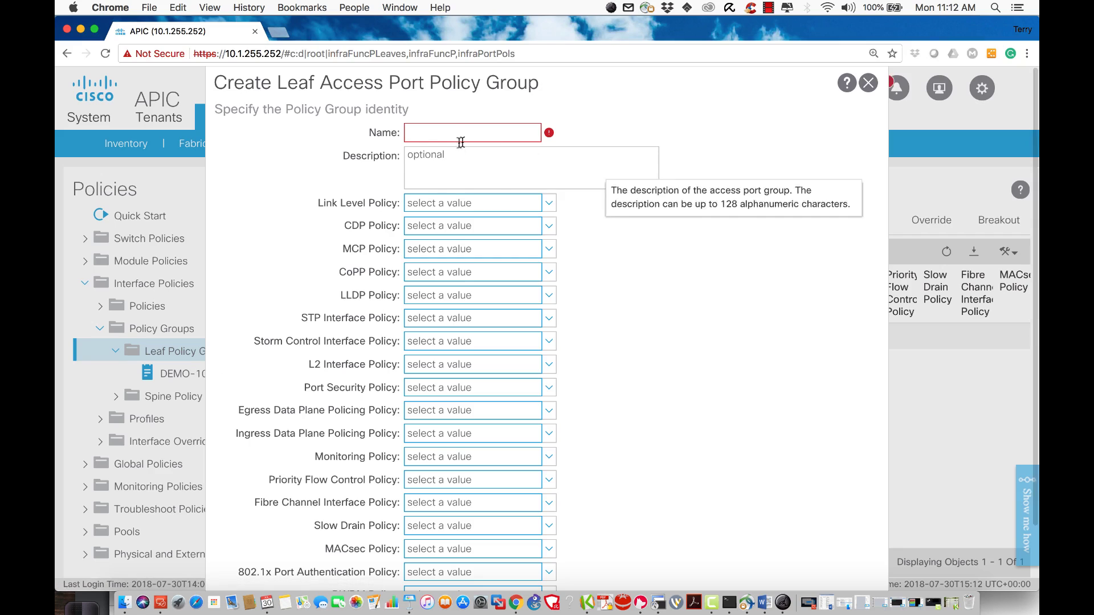
type("DEMO-")
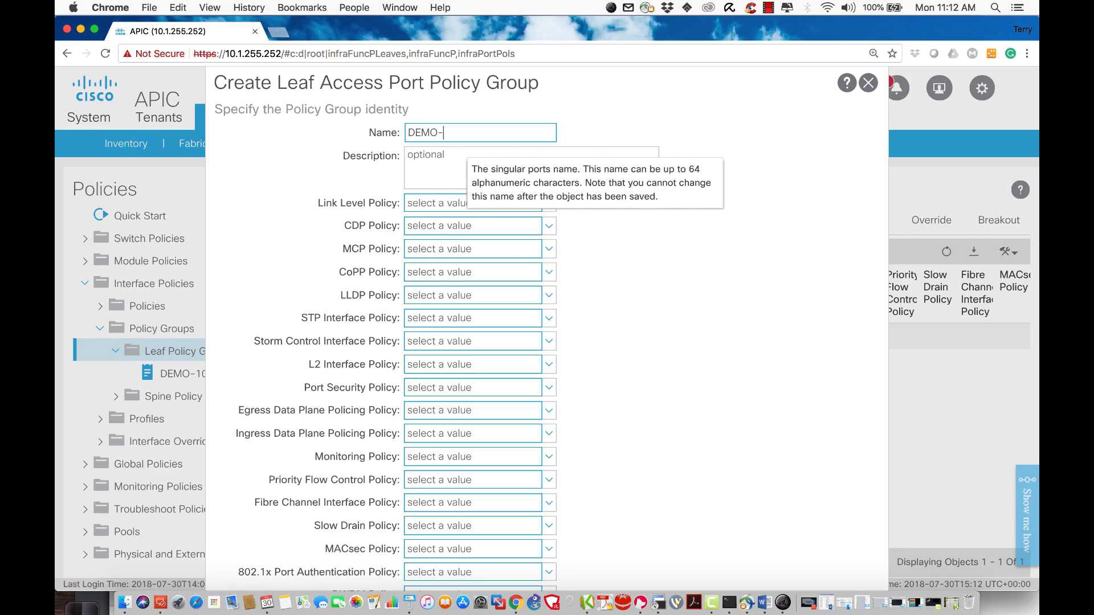
type("1G-")
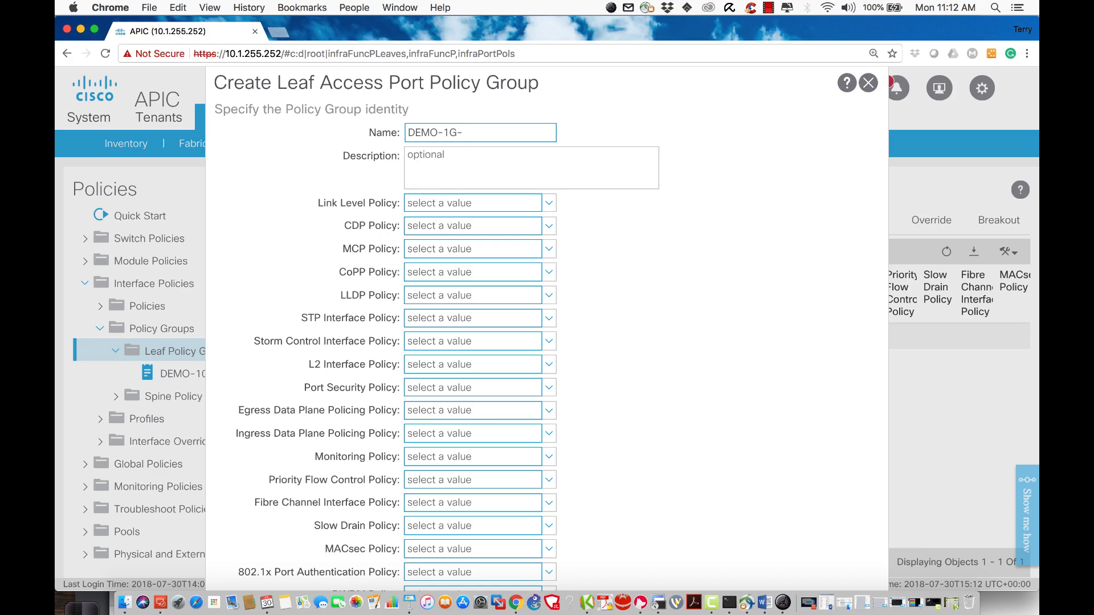
type("LLDP-OFF")
key("BackSpace")
key("BackSpace")
key("BackSpace")
key("BackSpace")
key("BackSpace")
key("BackSpace")
key("BackSpace")
type("CDP-ON-LLDP-OFF")
Assign link level DEMO-1G-AUTO, CDP DEMO-CDP-ON and LLDP DEMO-LLDP-OFF, submit, then expand Profiles
left_click(442, 212)
left_click(439, 298)
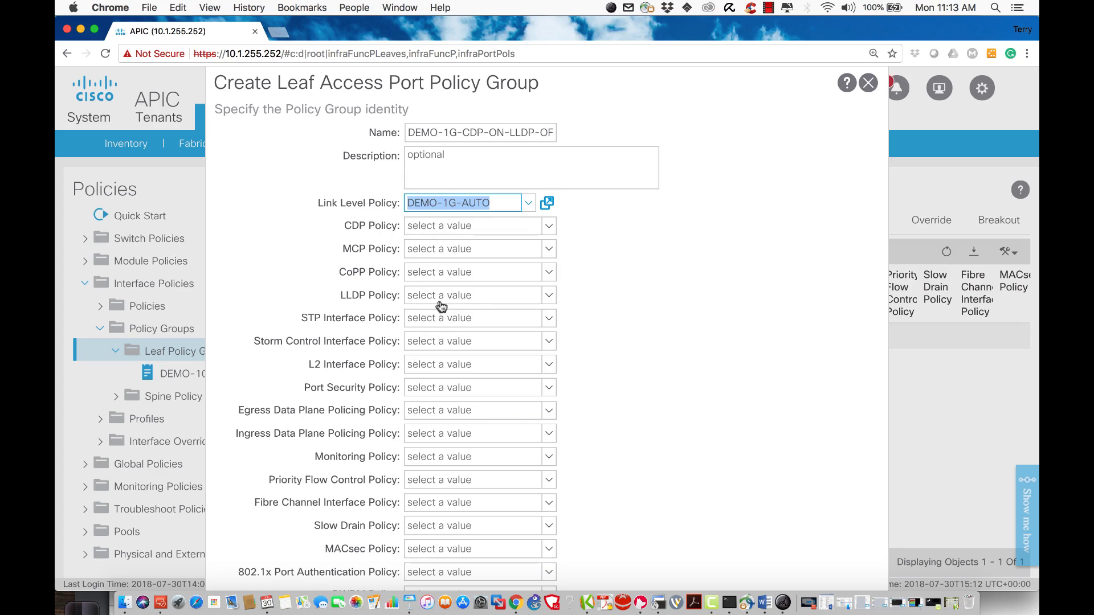
left_click(425, 226)
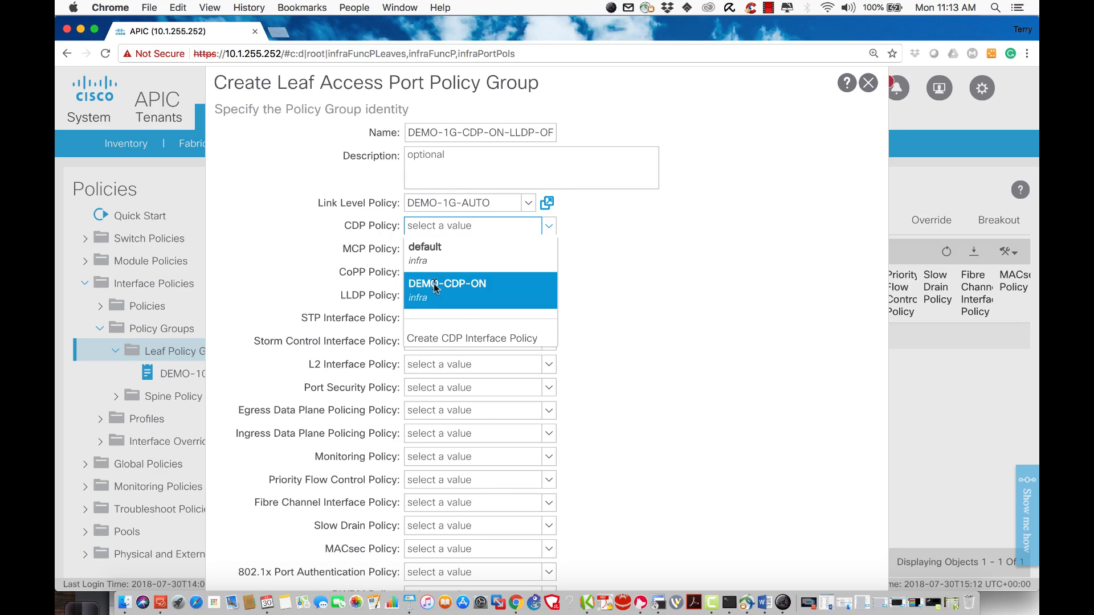
left_click(439, 287)
left_click(436, 297)
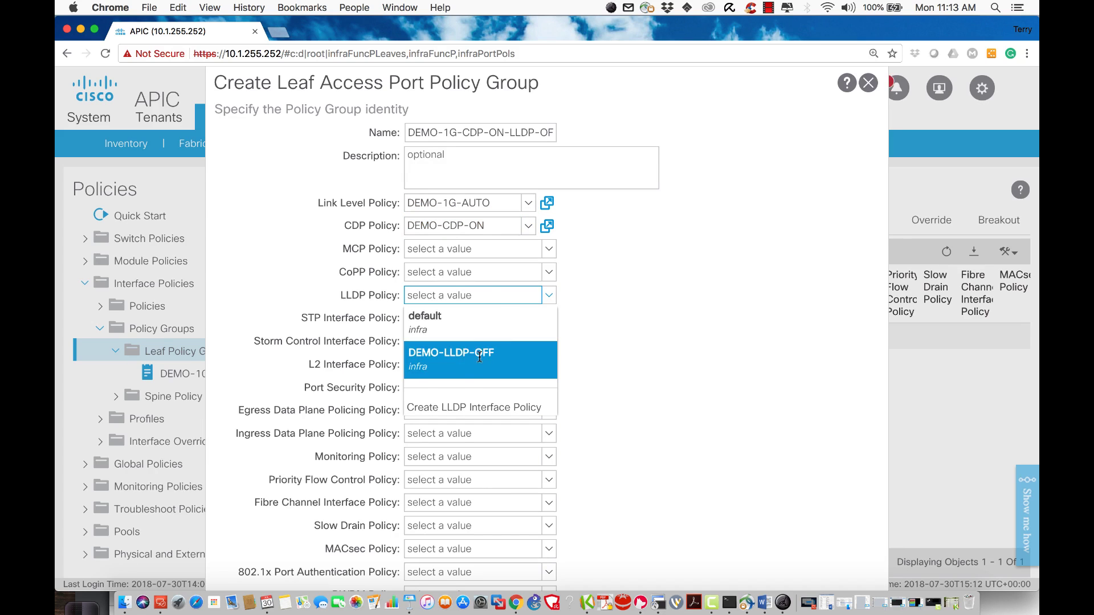
left_click(481, 357)
scroll(678, 377, "down", 3)
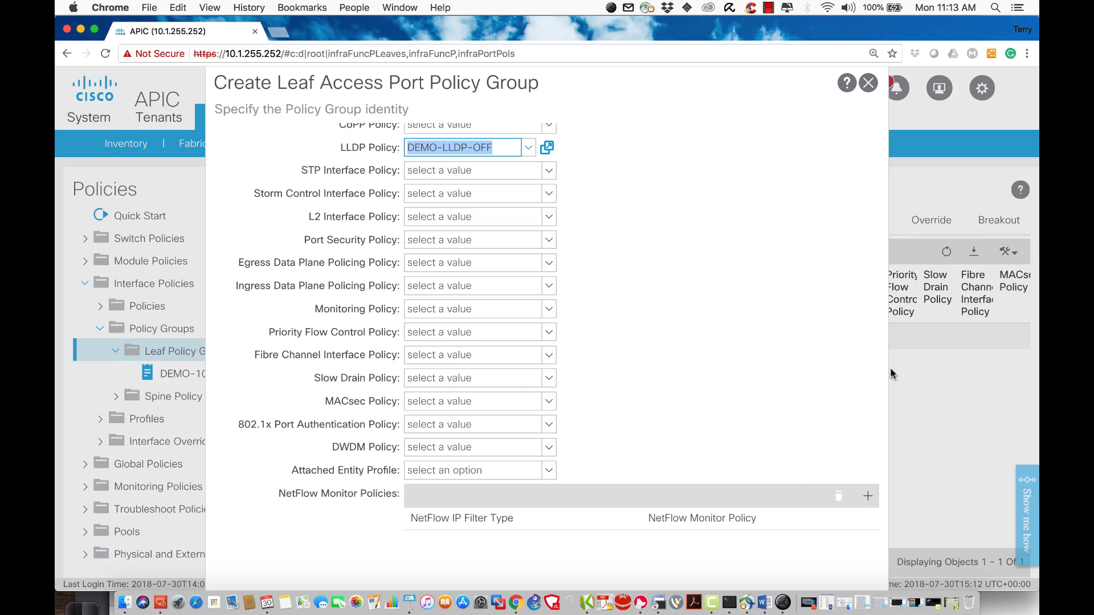
scroll(960, 456, "down", 2)
left_click(832, 567)
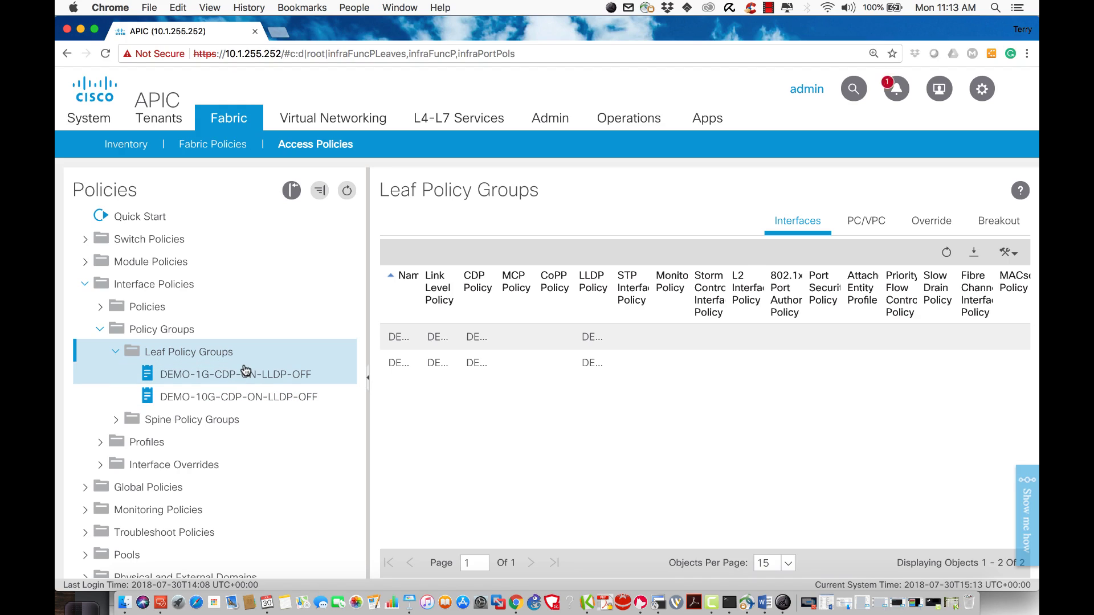
left_click(101, 444)
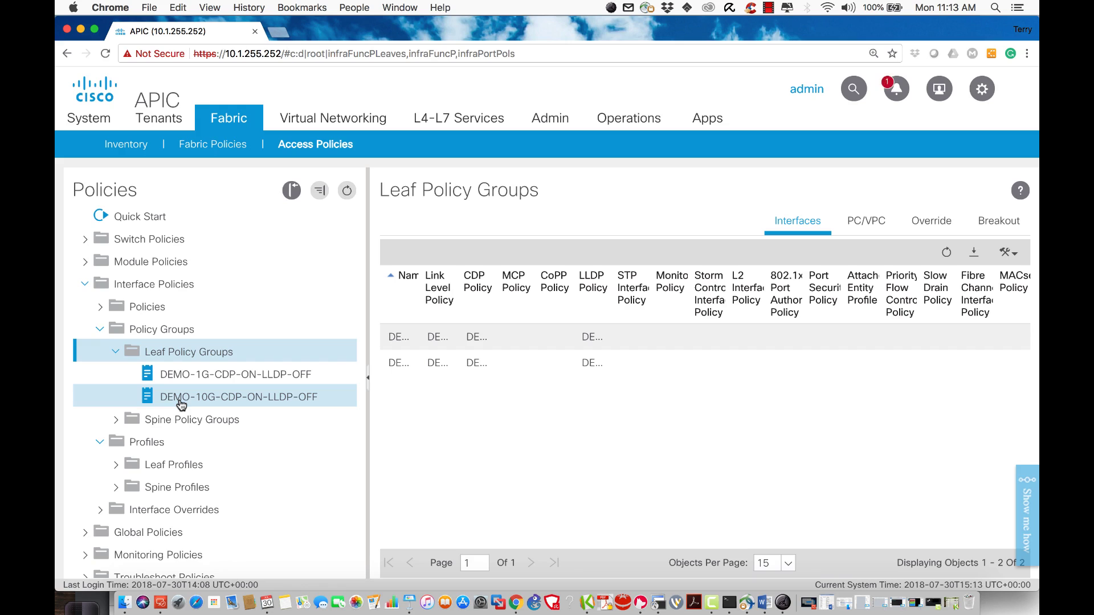
Start a leaf interface profile under Leaf Profiles named DEMO-intProfile-L101 and begin adding a selector
left_click(166, 467)
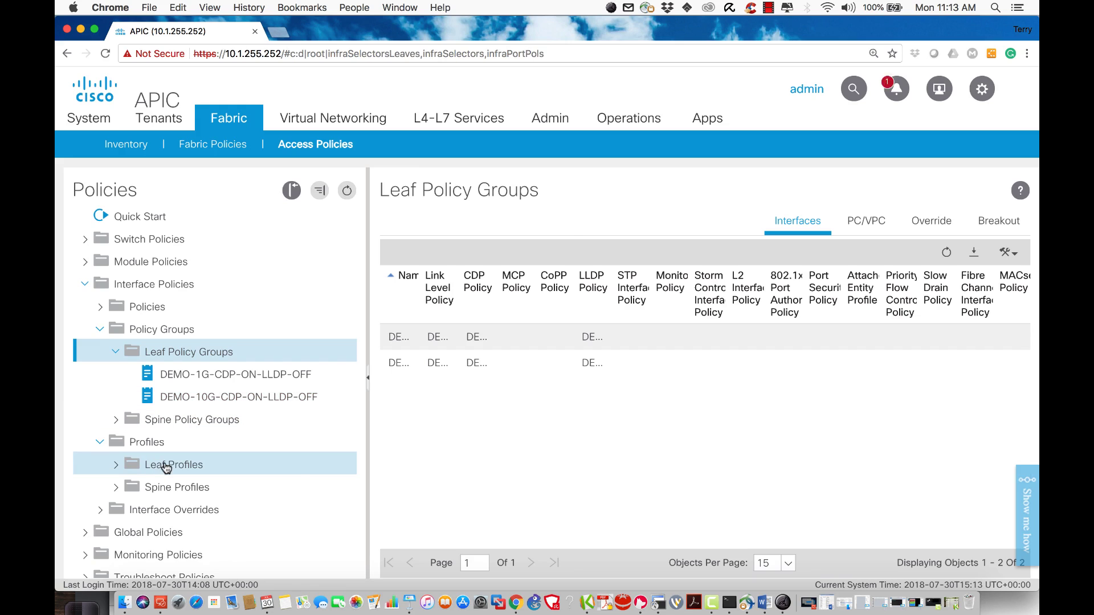
right_click(165, 467)
left_click(199, 478)
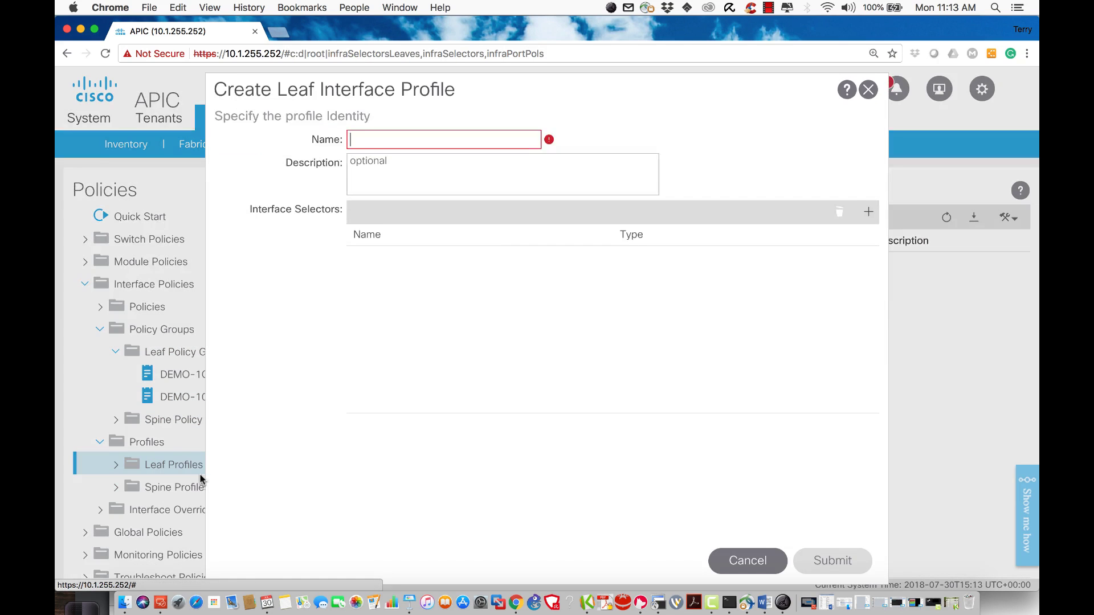
left_click(387, 146)
type("in")
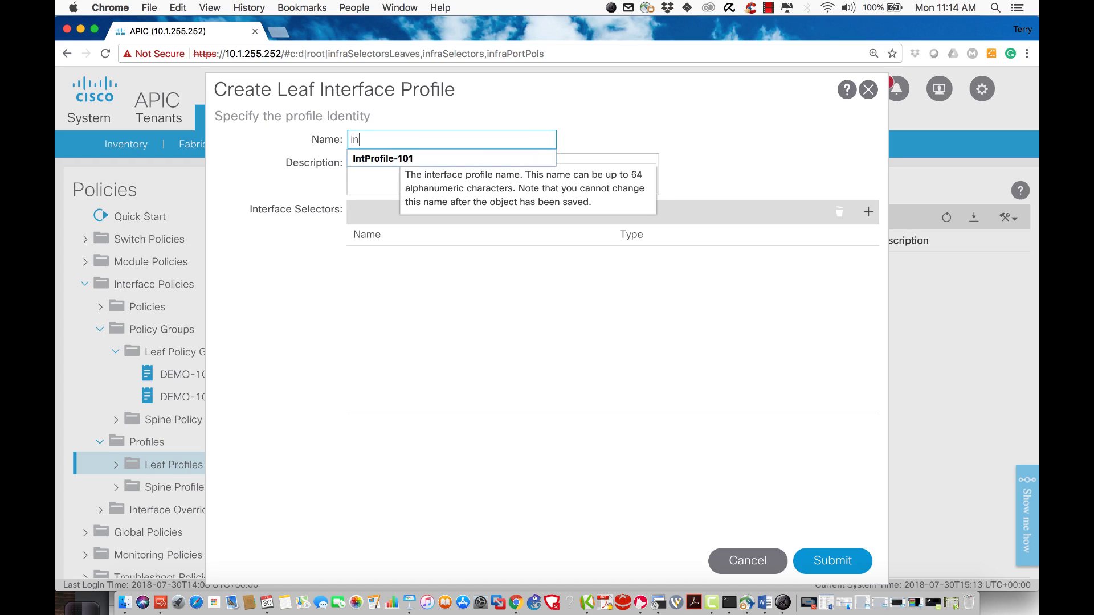
type("tR")
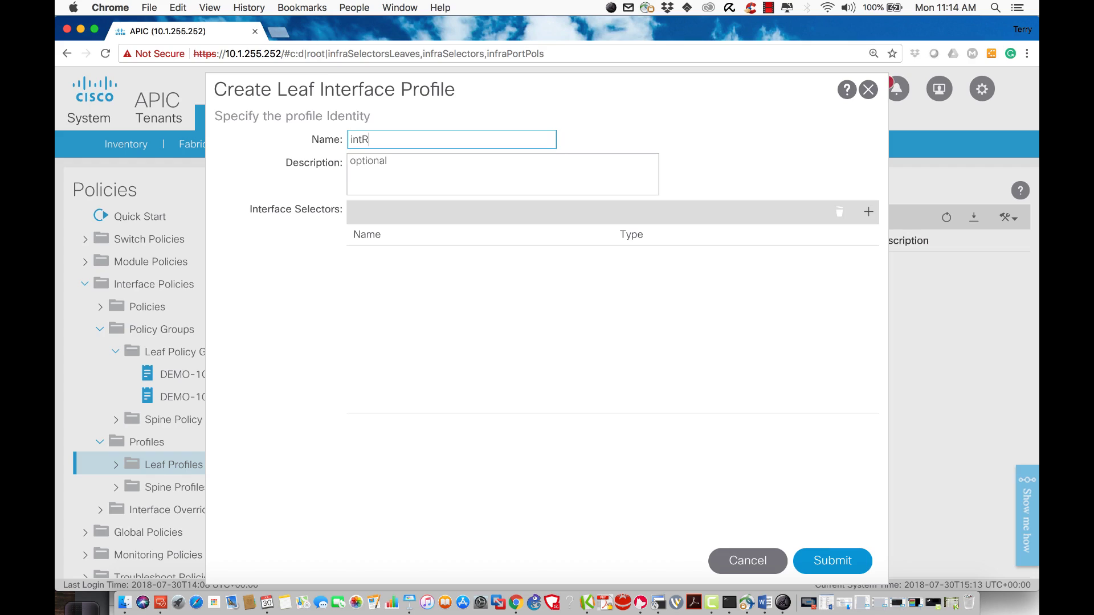
key("BackSpace")
type("Pro")
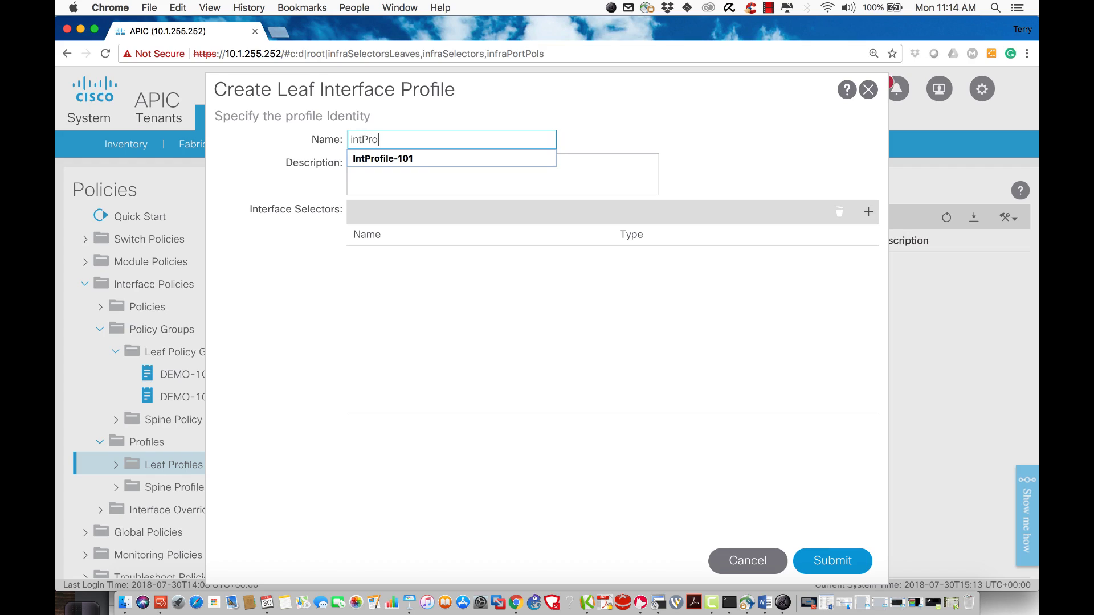
type("file")
type("DEMO-")
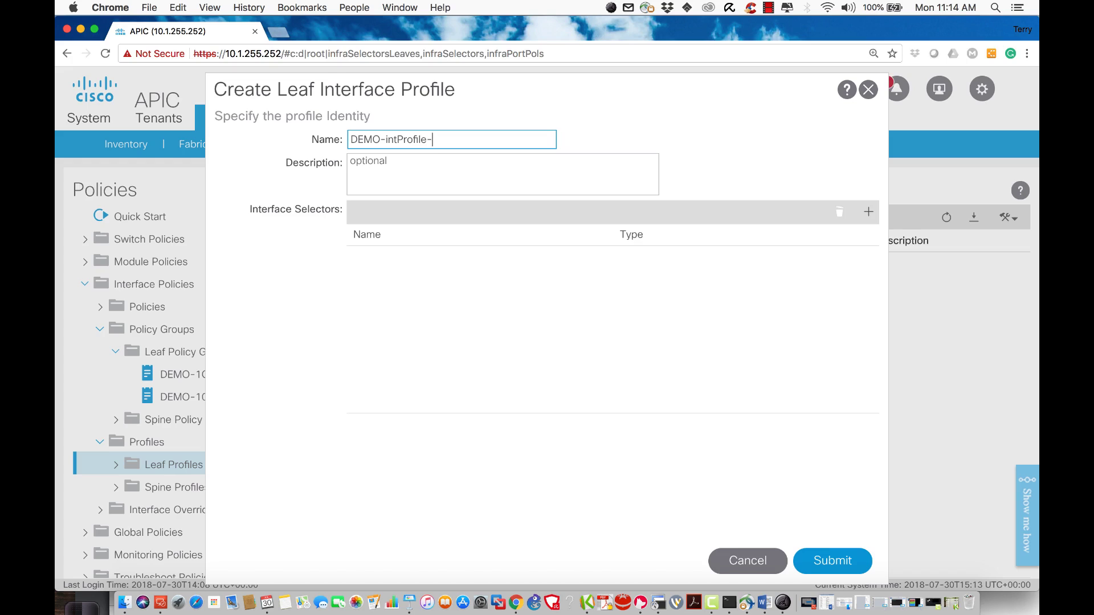
type("101")
key("BackSpace")
key("BackSpace")
key("BackSpace")
type("sw10")
key("BackSpace")
key("BackSpace")
key("BackSpace")
key("BackSpace")
type("L101")
left_click(868, 212)
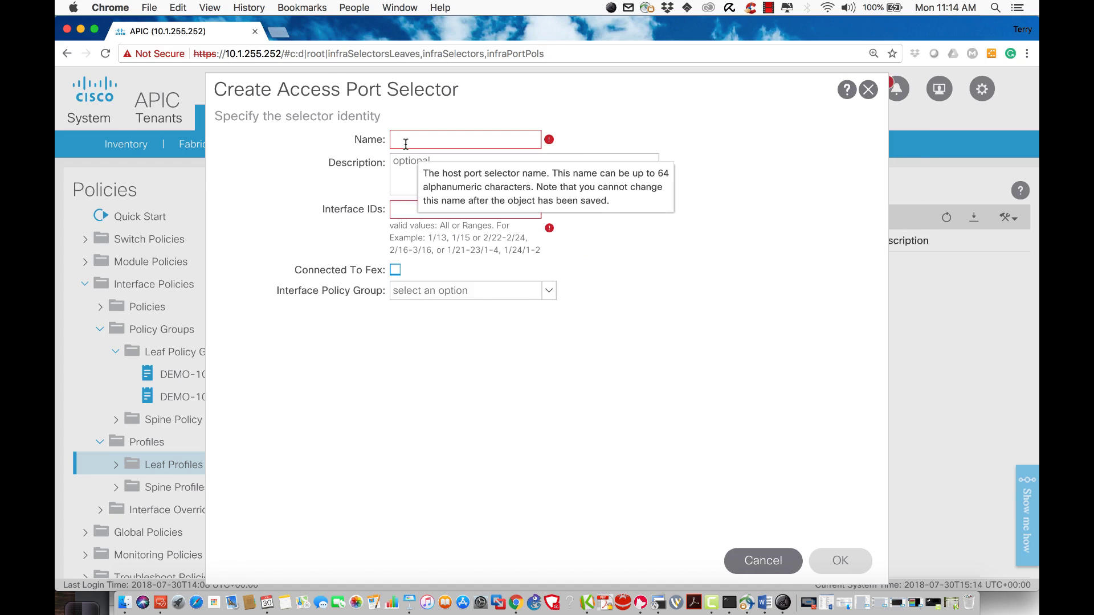
Add selector E1 on interface 1/1 using DEMO-10G-CDP-ON-LLDP-OFF and submit the profile
type("E1")
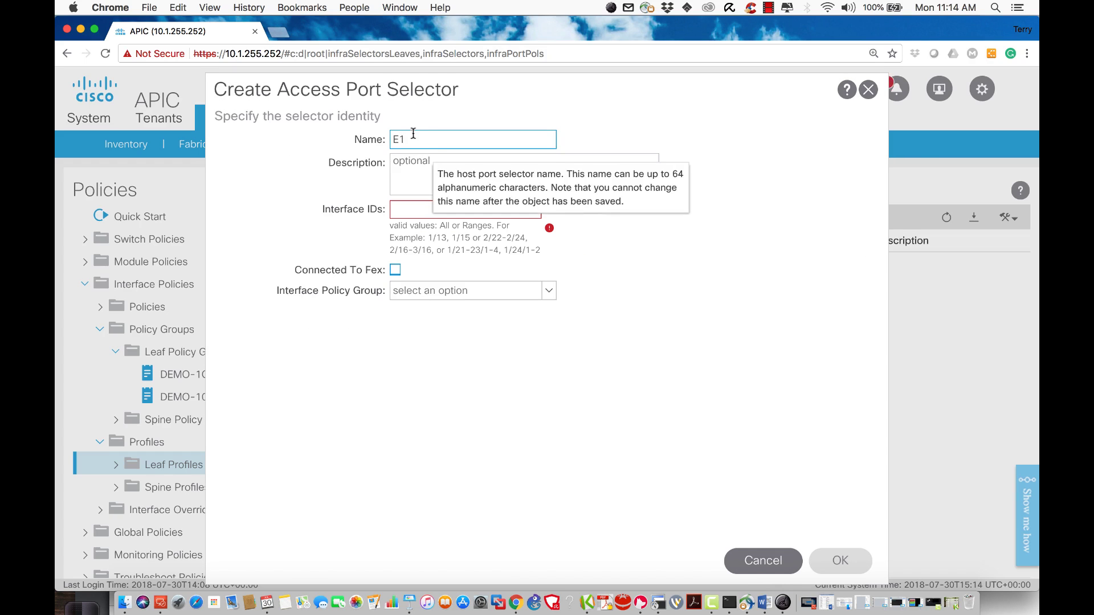
left_click(406, 206)
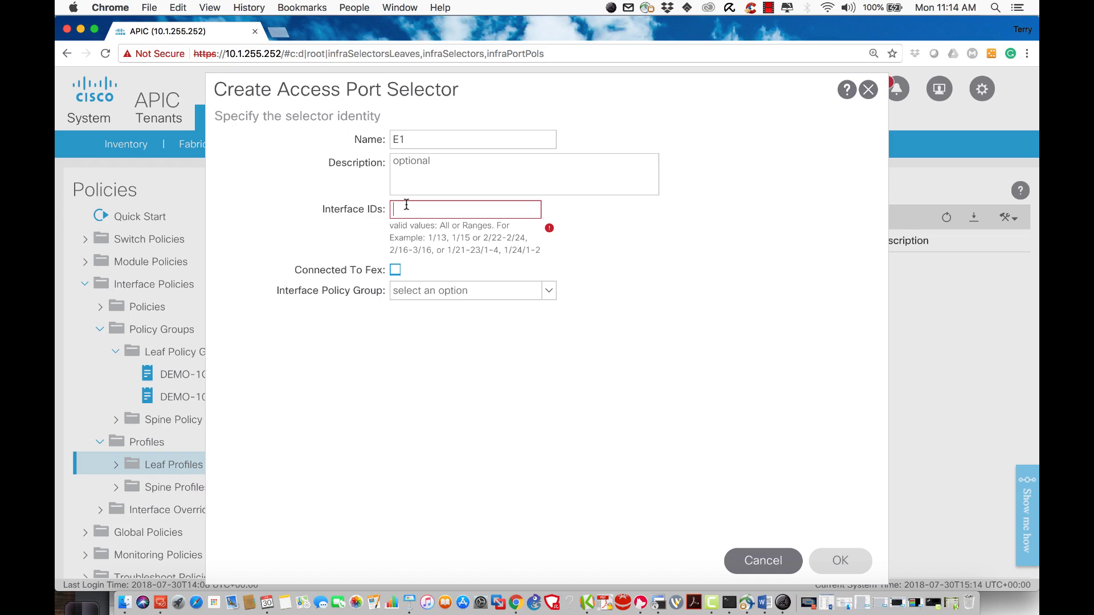
type("1/1")
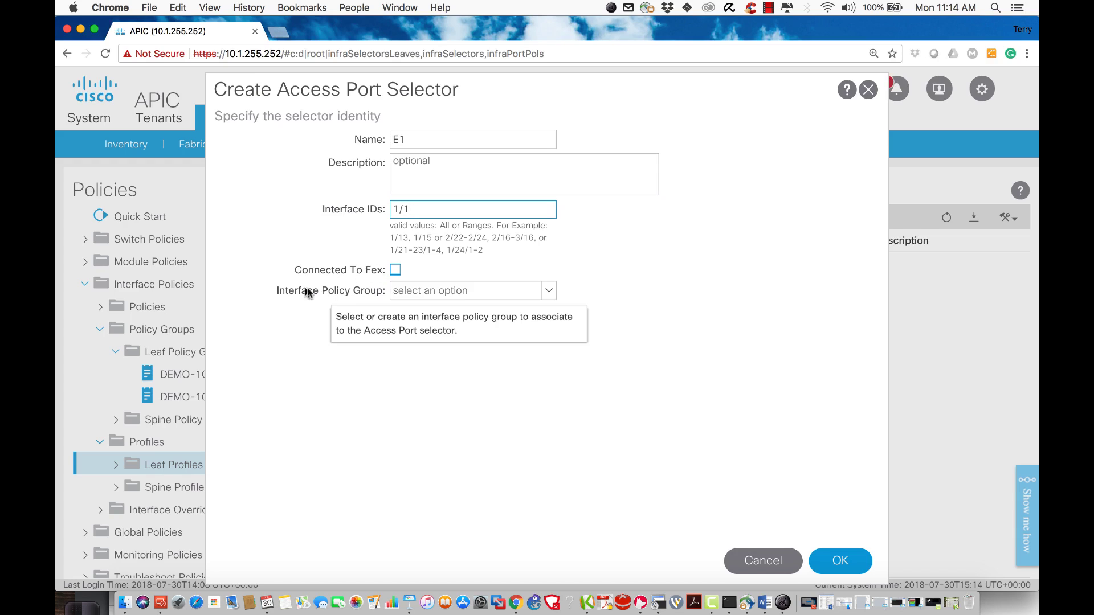
left_click(549, 290)
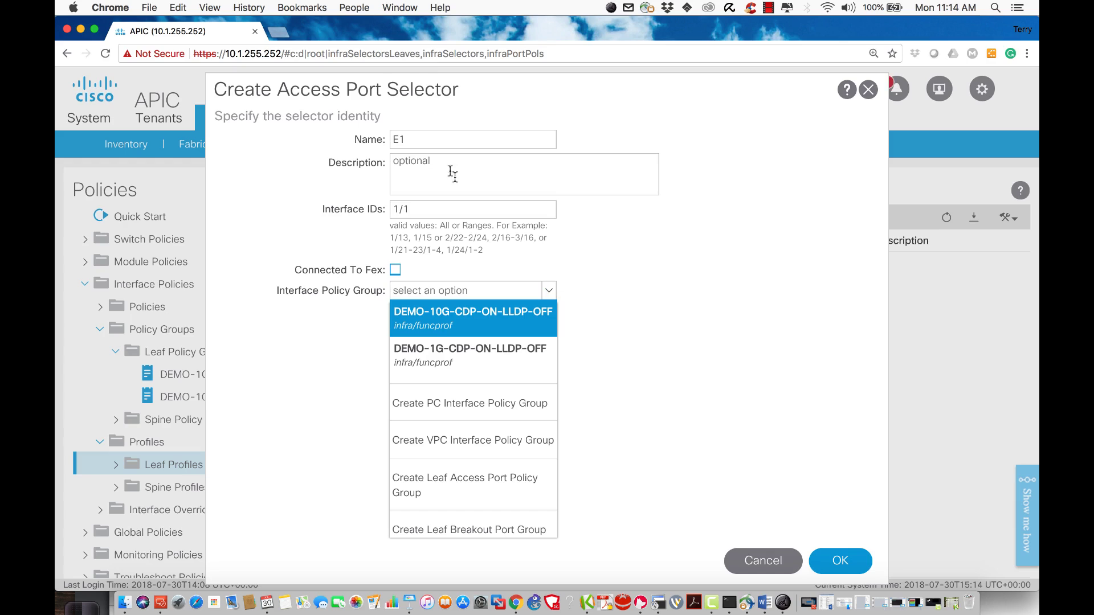
left_click(439, 323)
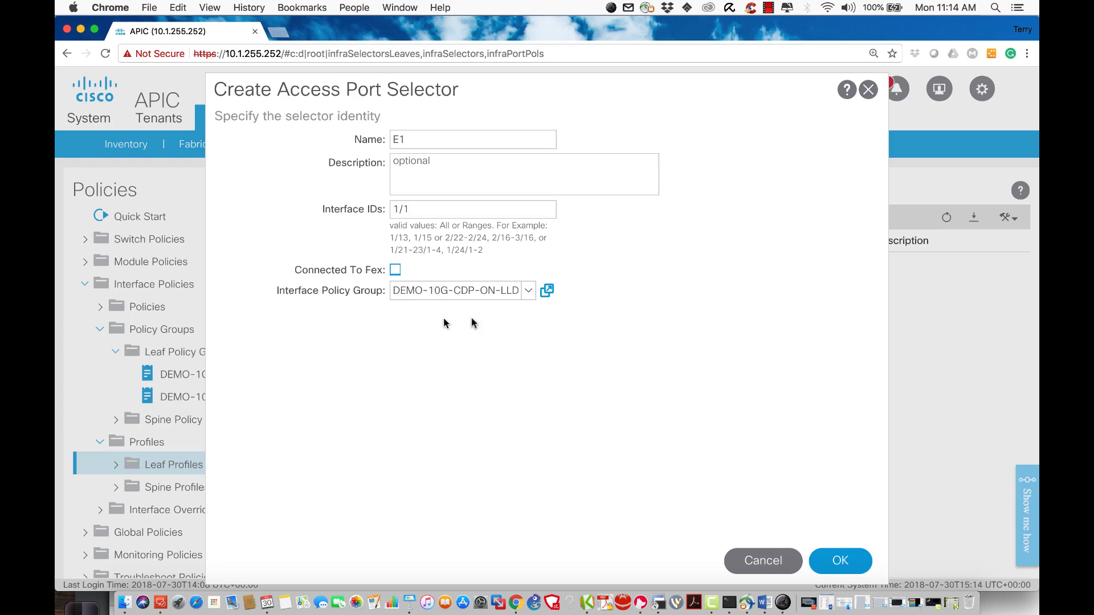
left_click(851, 564)
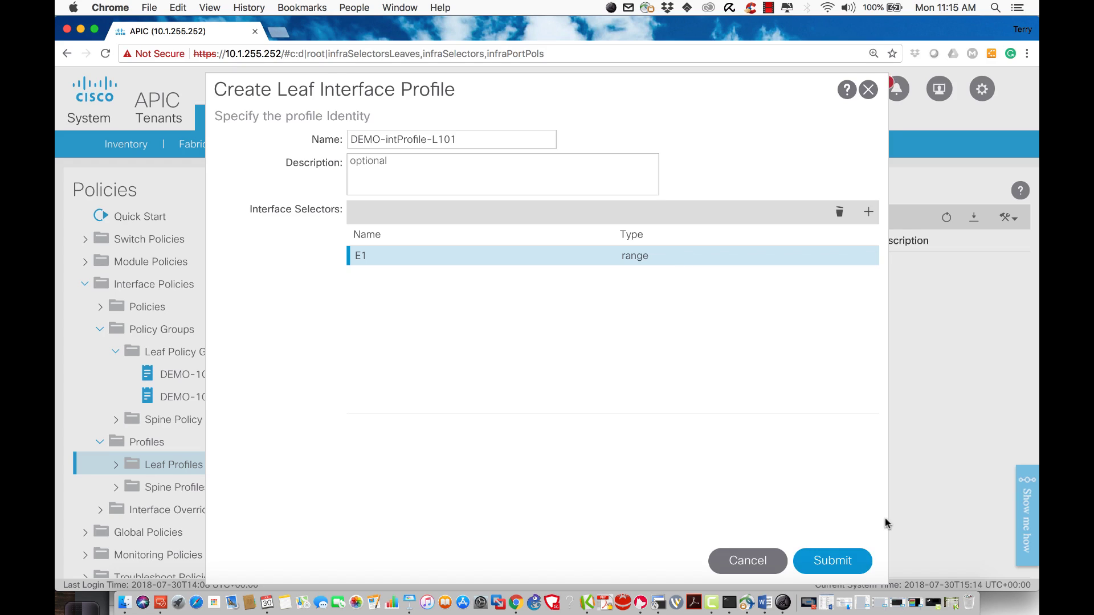
left_click(835, 563)
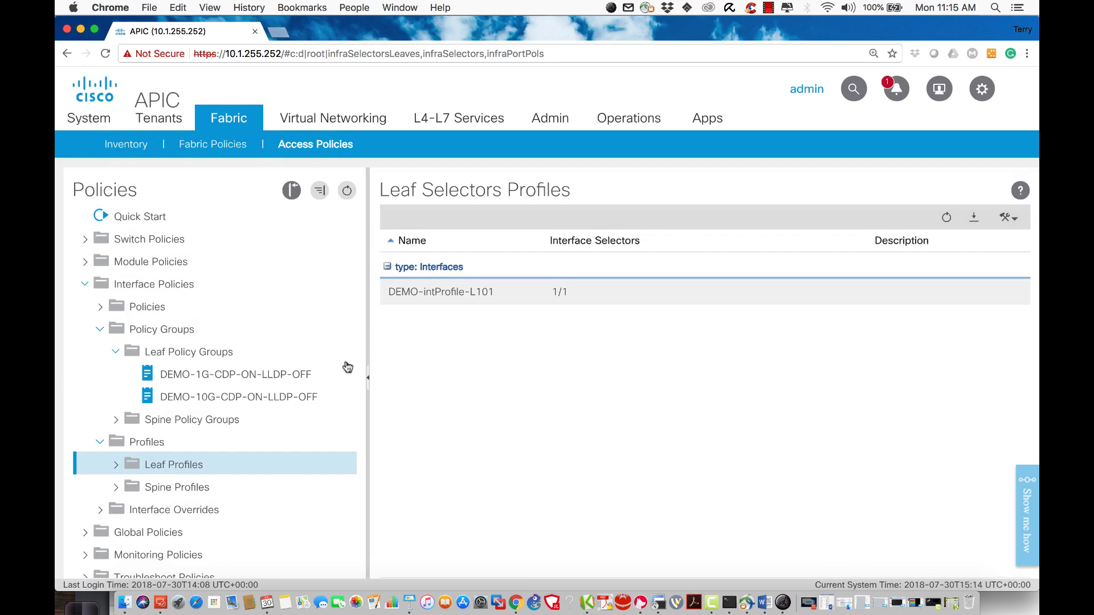
Start a second leaf interface profile named DEMO-intProfile-102
right_click(180, 464)
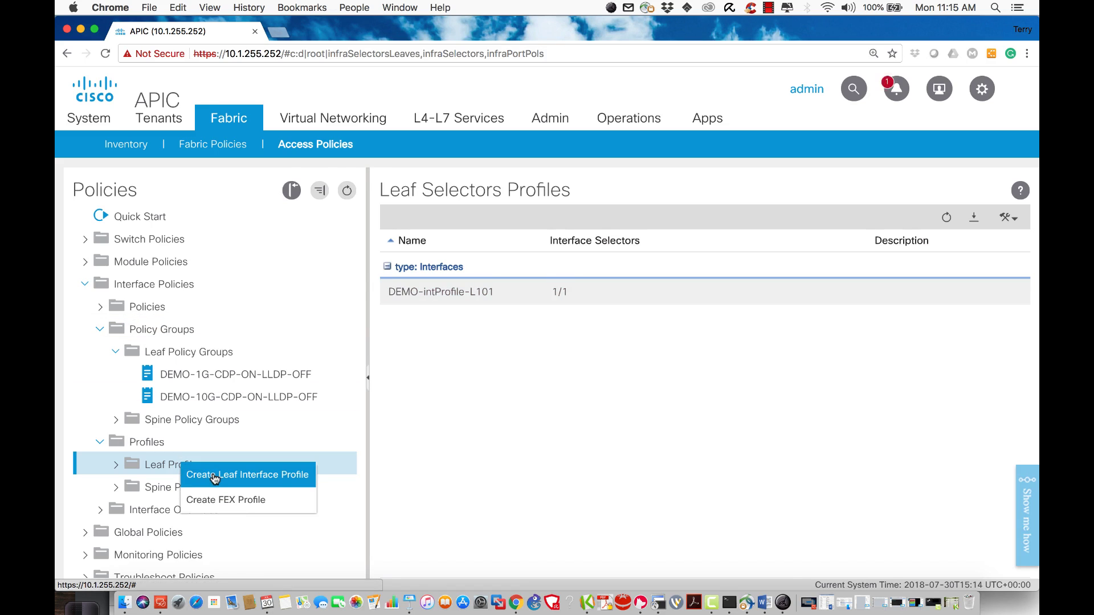
left_click(216, 477)
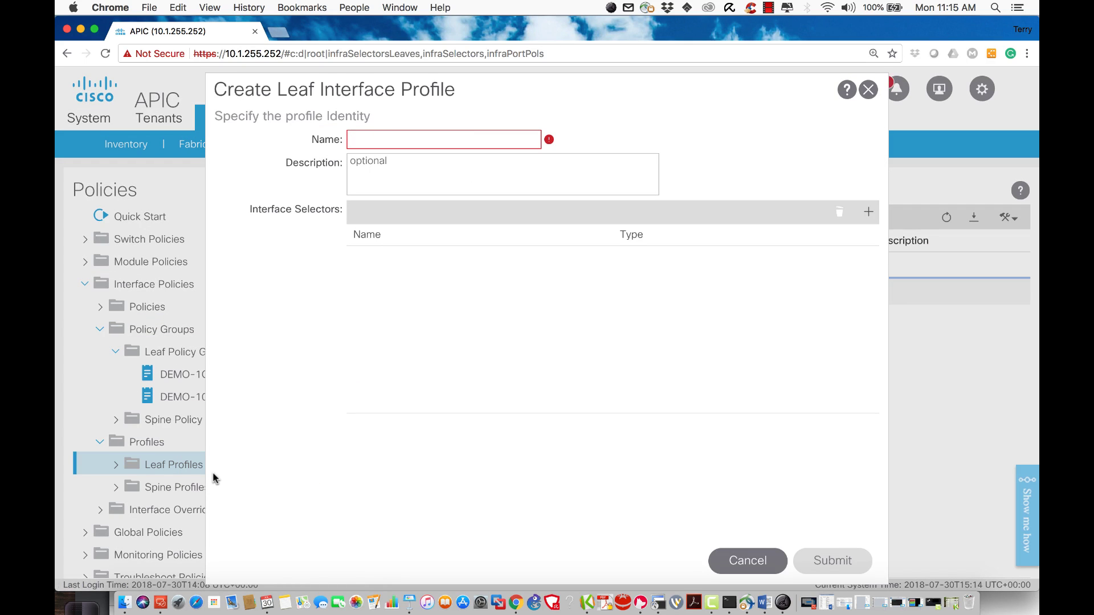
type("In")
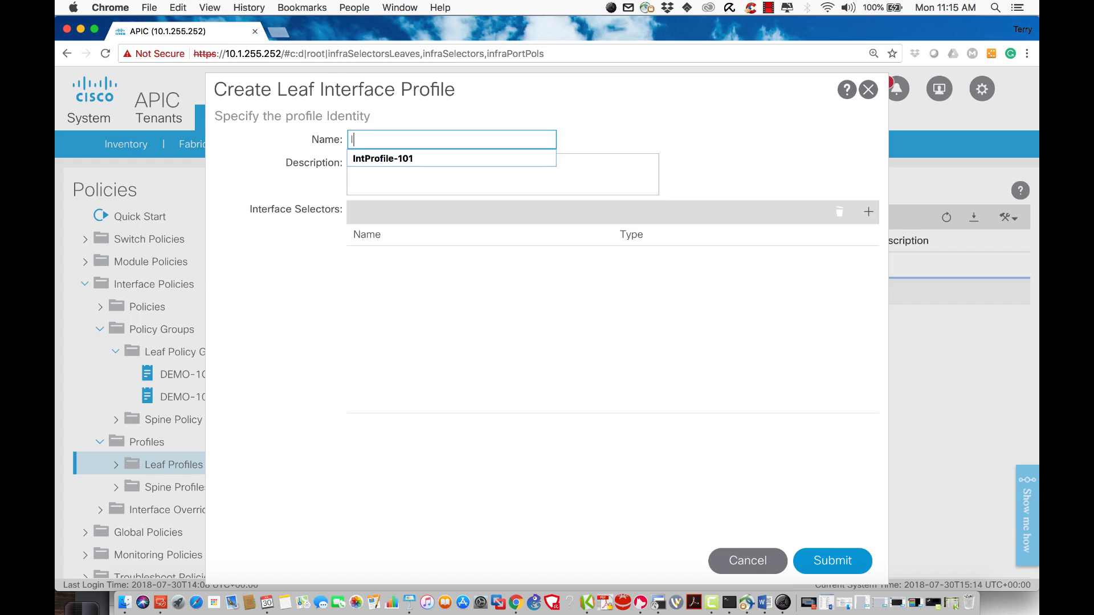
key("BackSpace")
type("Int")
key("BackSpace")
key("BackSpace")
key("BackSpace")
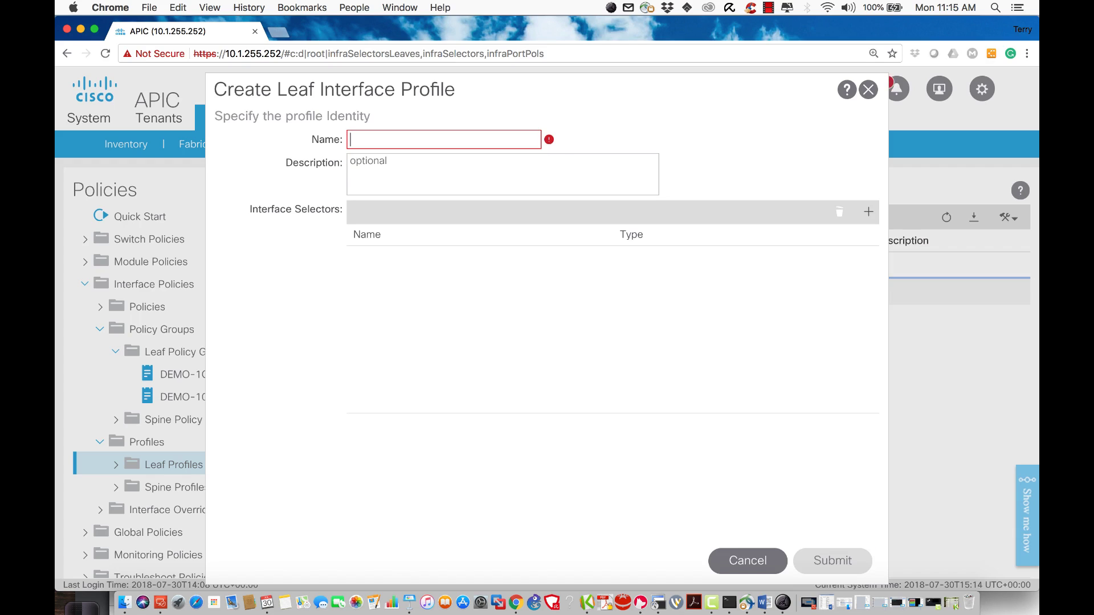
type("int")
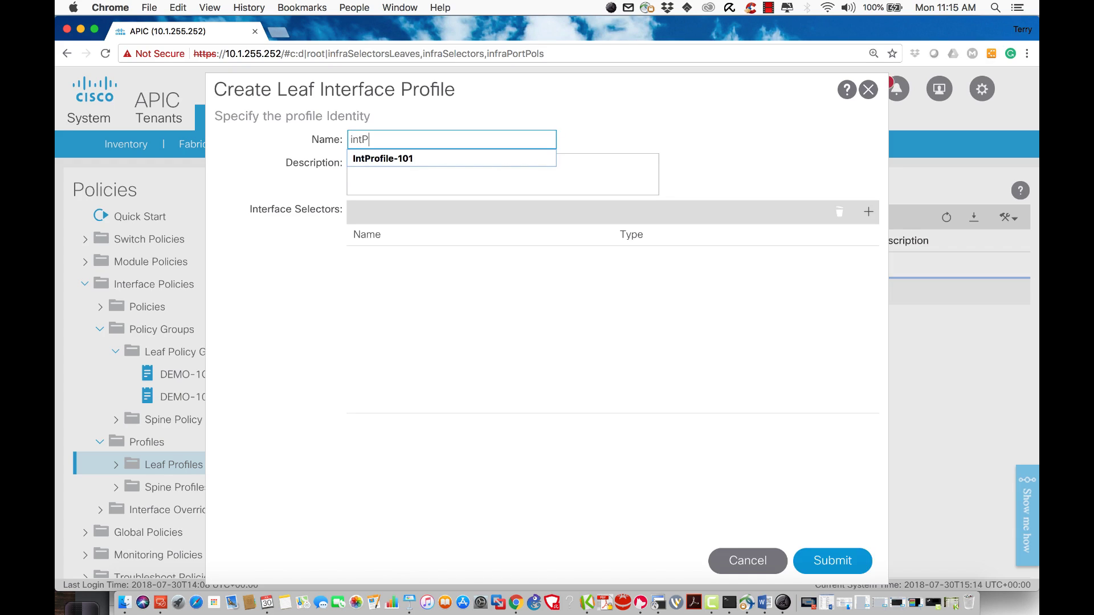
type("R")
key("BackSpace")
type("Profile-102")
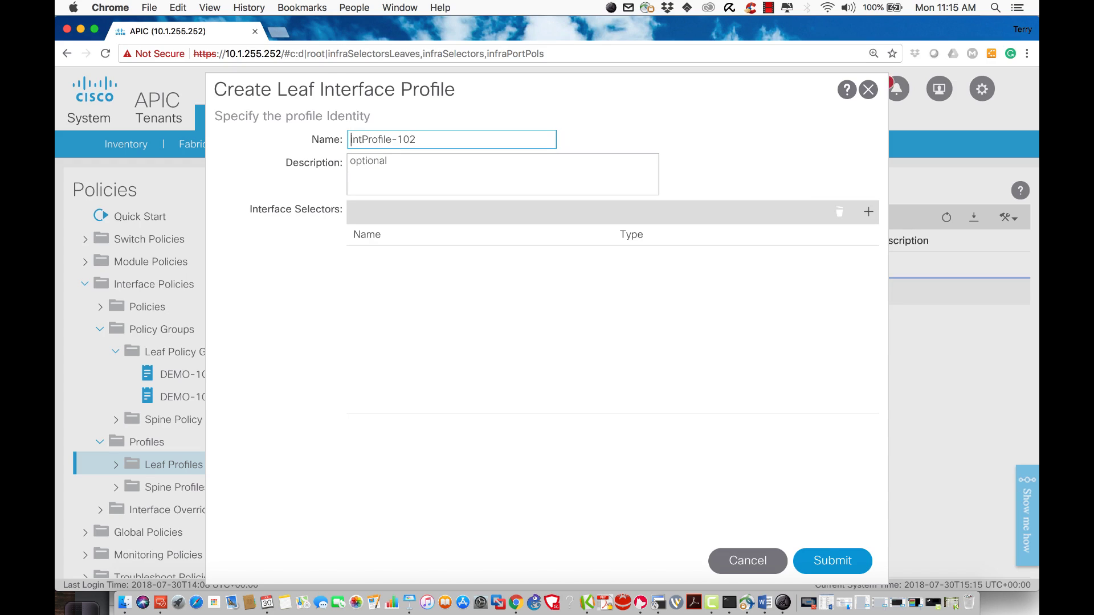
type("DEMO-")
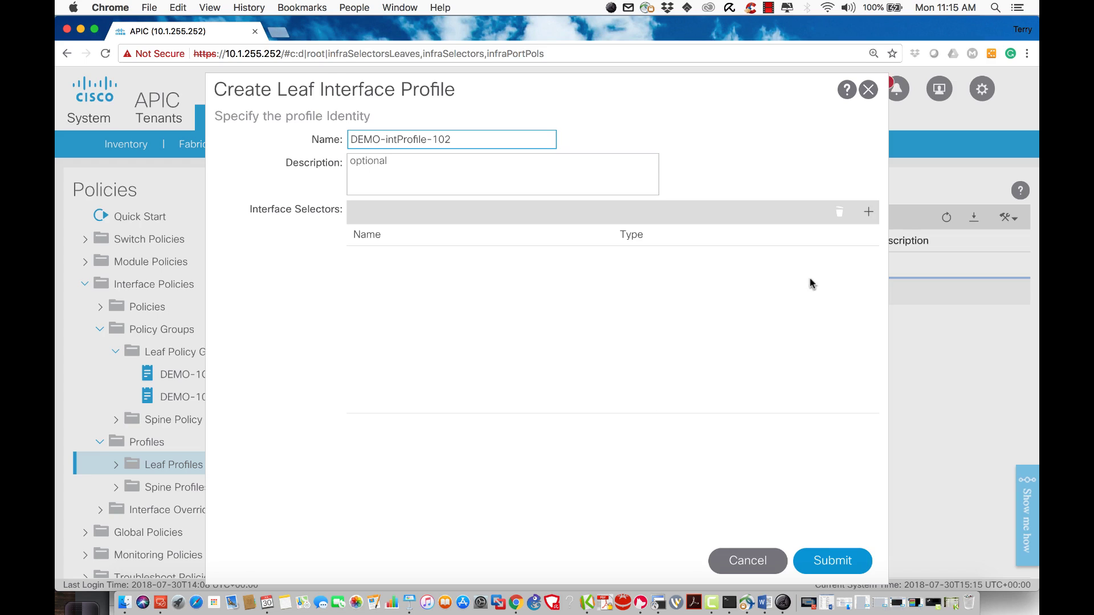
Add a selector on interface 1/2 with DEMO-10G-CDP-ON-LLDP-OFF and create the profile
left_click(868, 213)
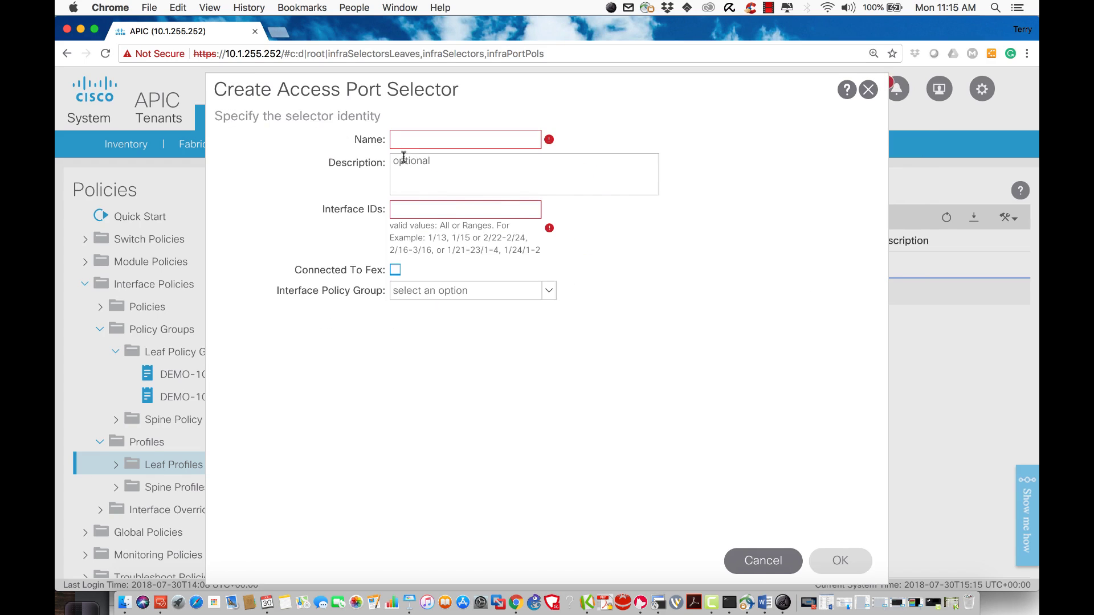
type("E1")
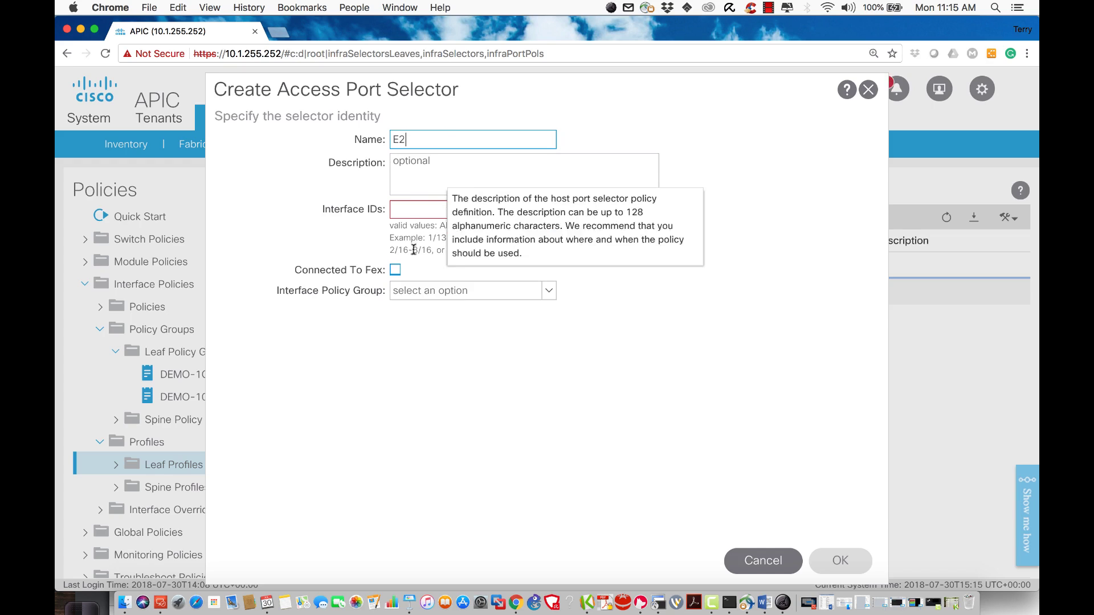
left_click(411, 216)
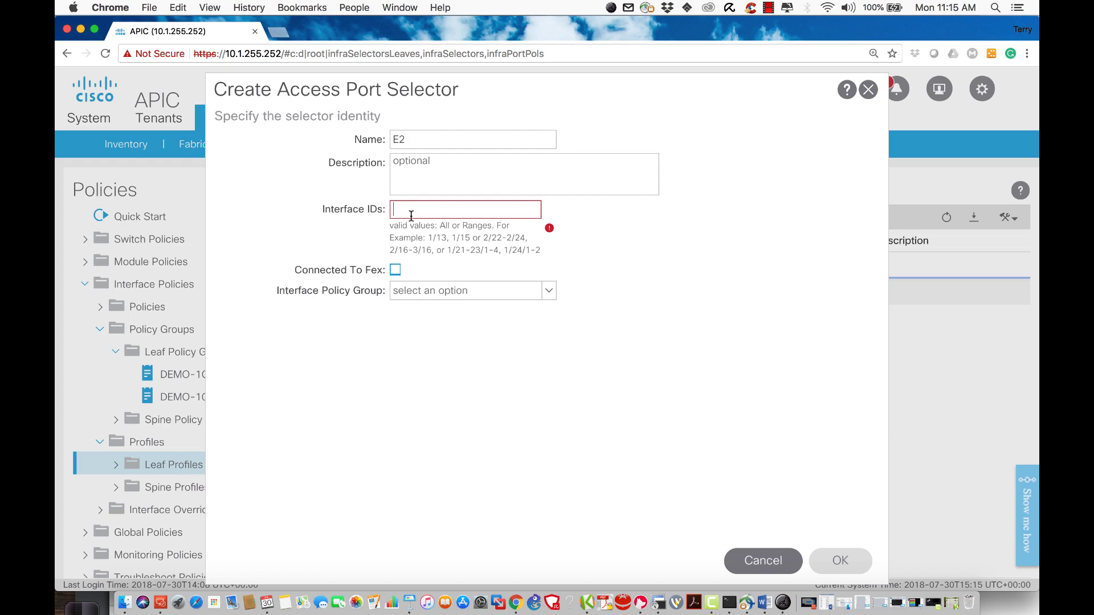
type("2")
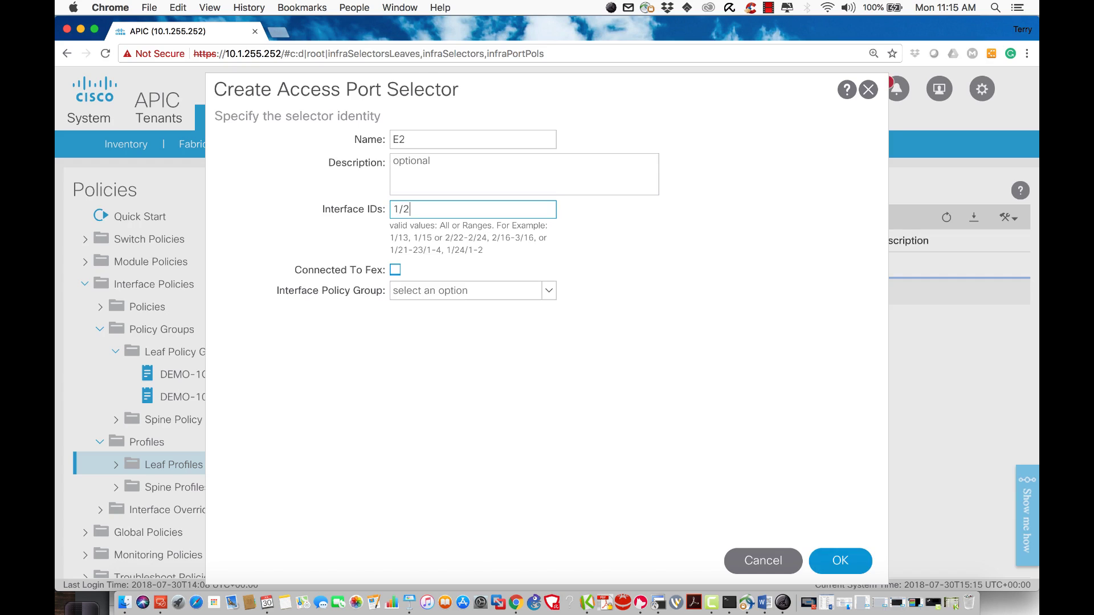
left_click(521, 294)
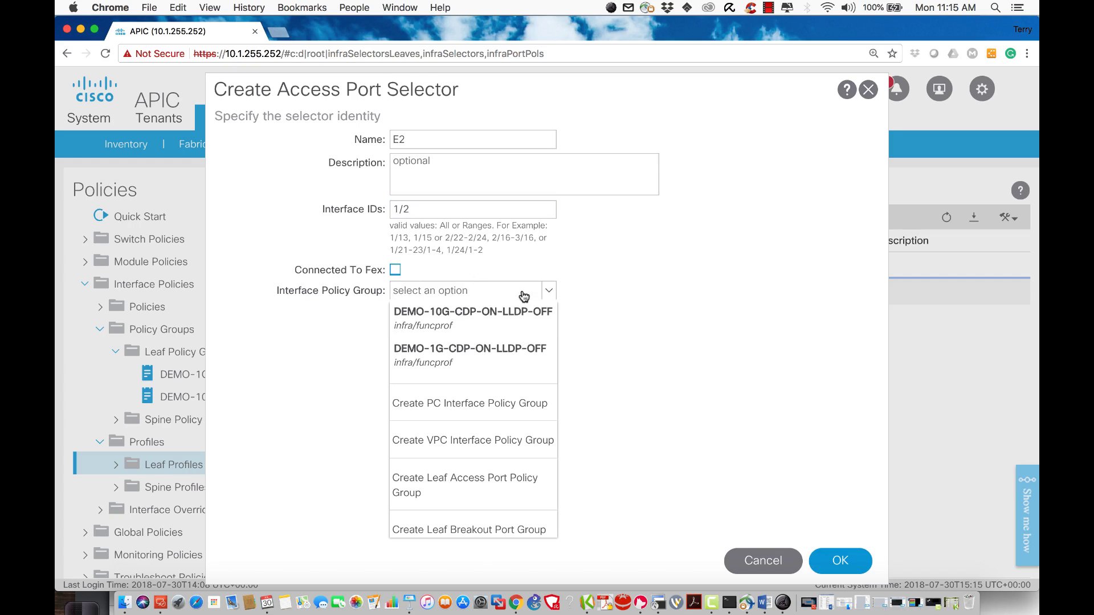
left_click(486, 322)
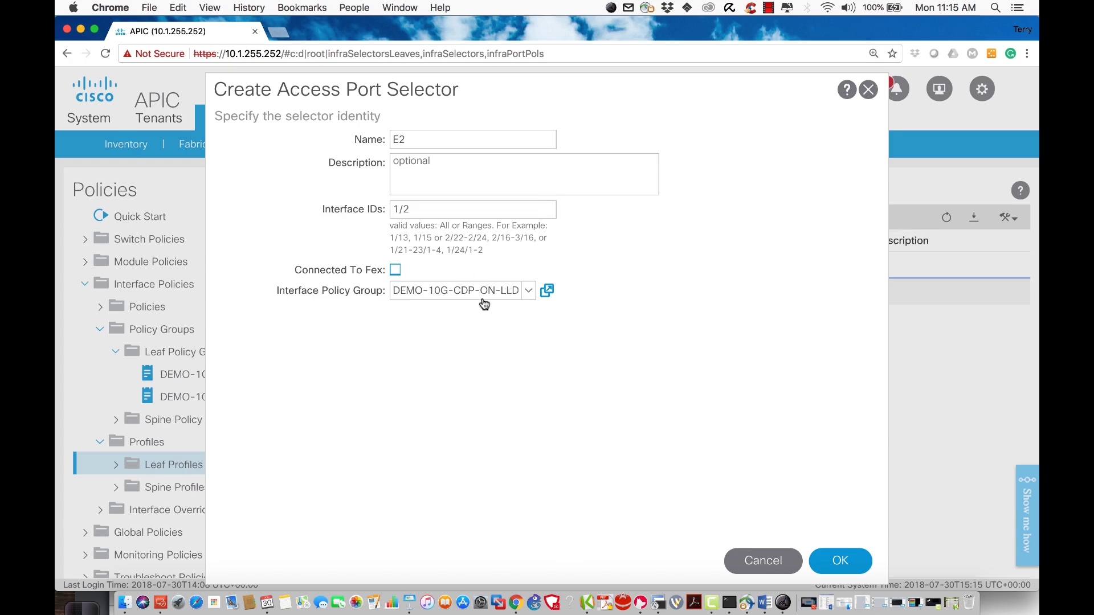
left_click(842, 561)
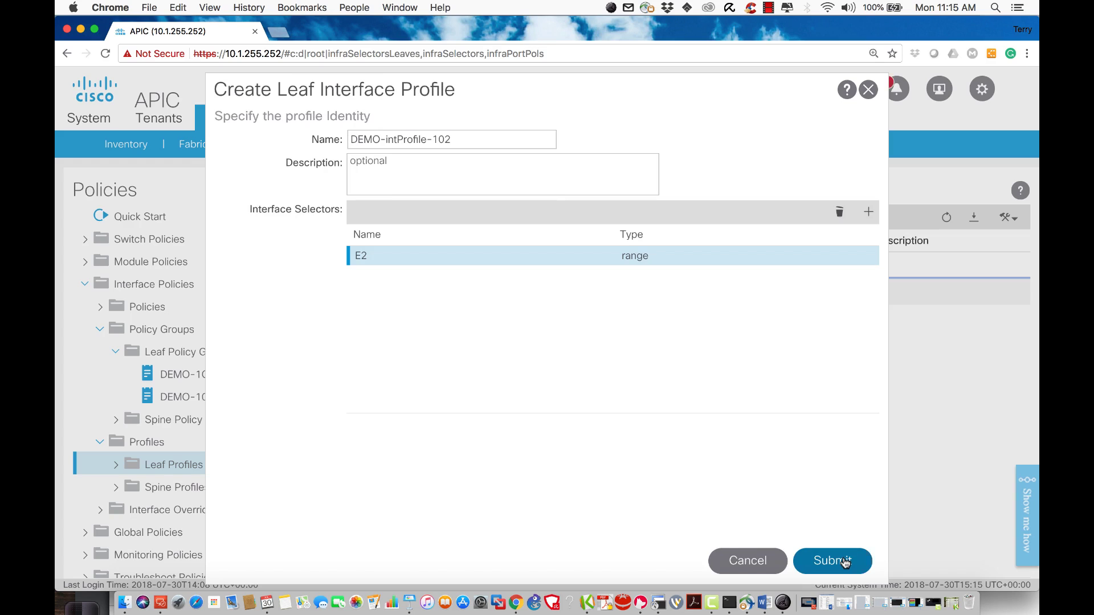
left_click(844, 561)
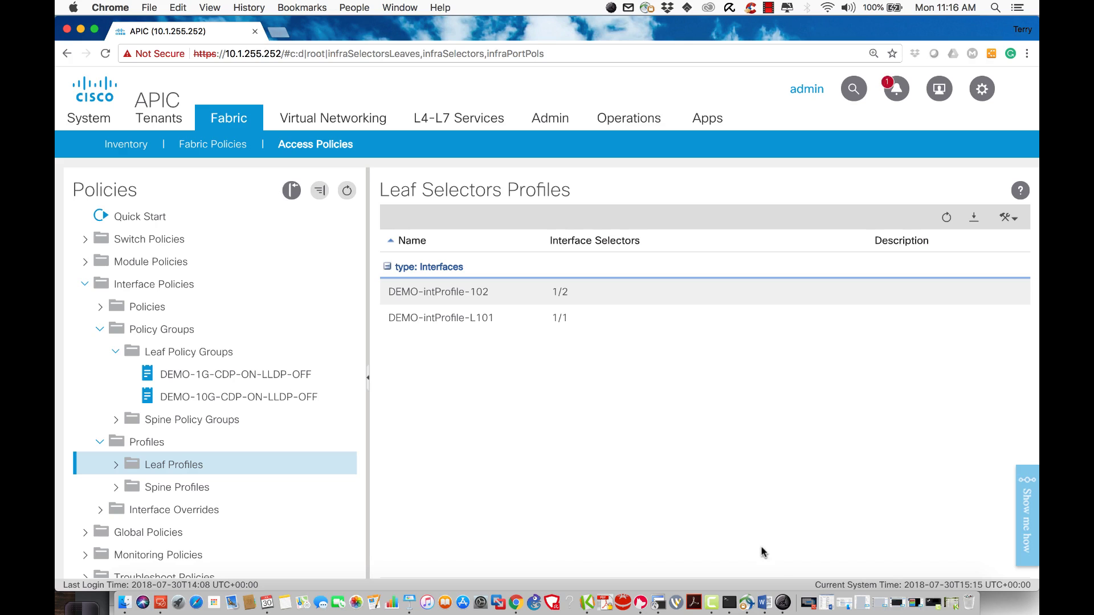
In Terminal, SSH into the APIC controller and then into leaf-1
left_click(735, 584)
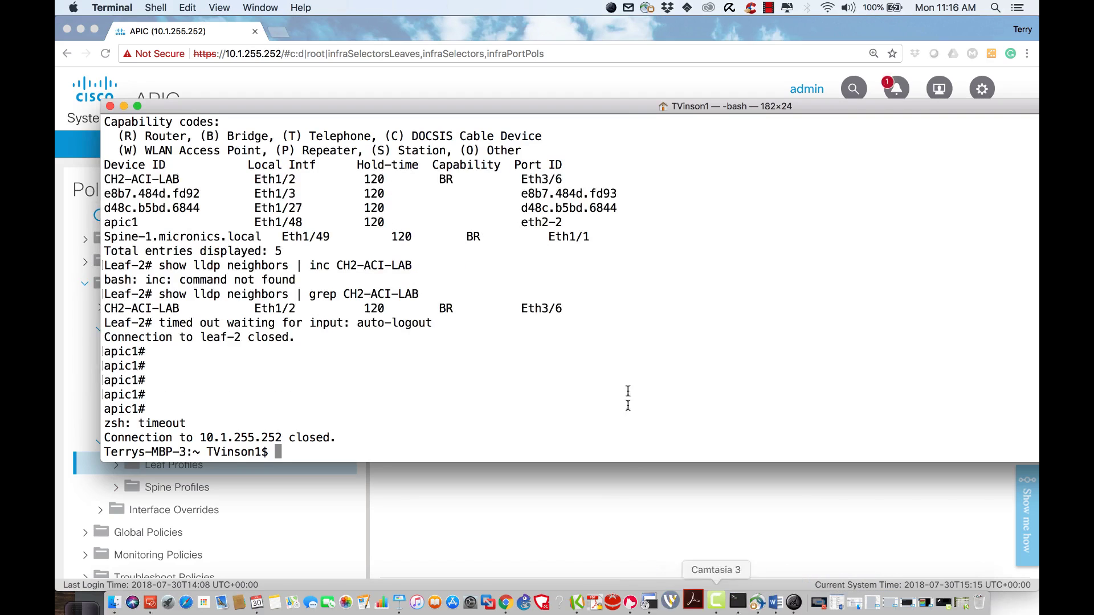
key("Up")
key("Return")
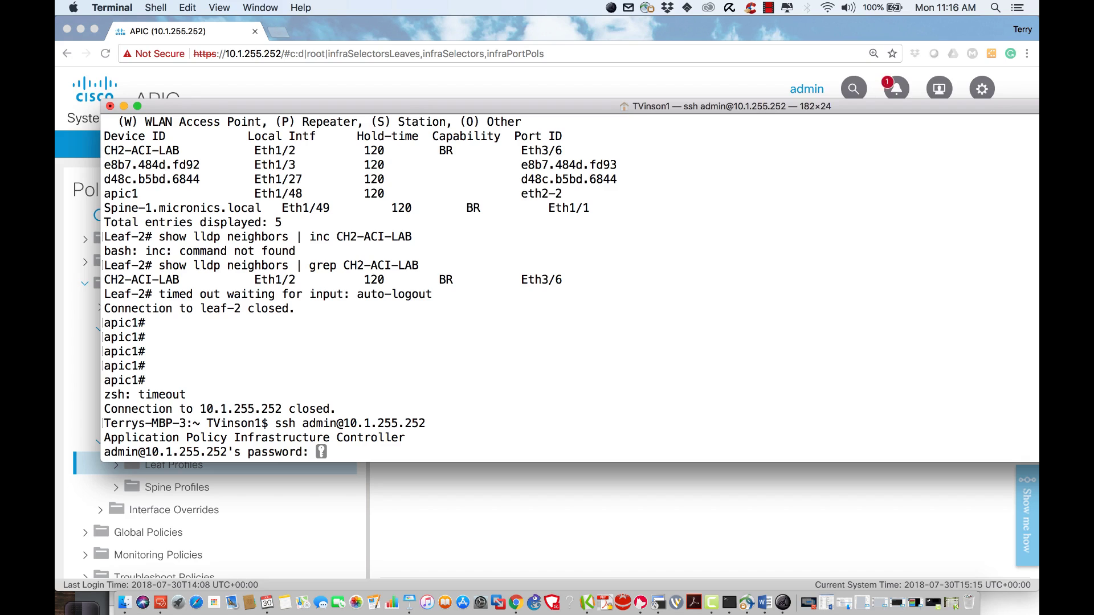
key("Return")
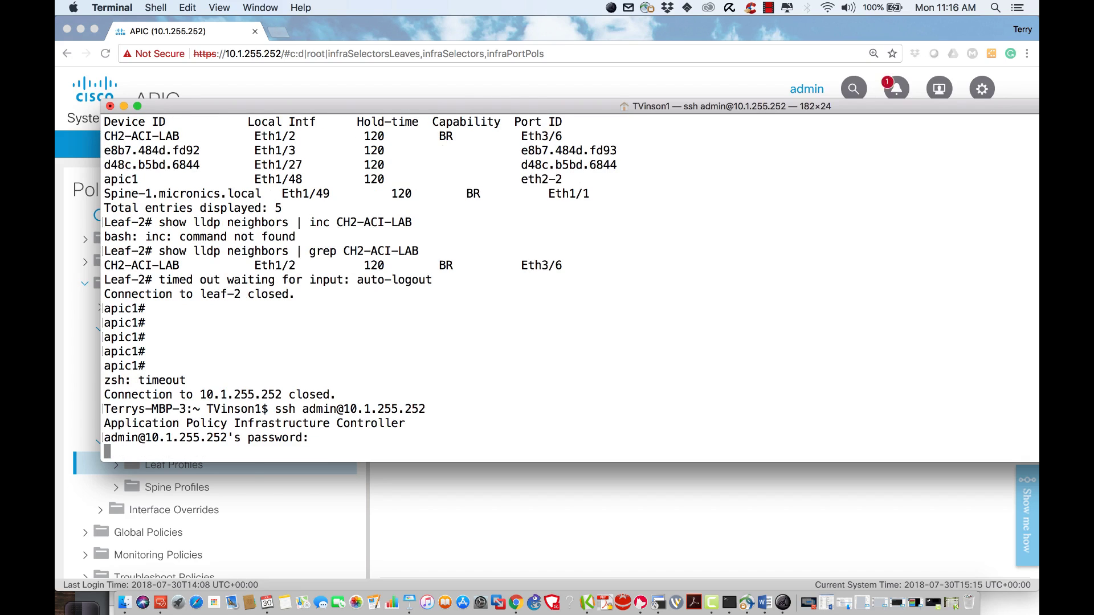
type("sho")
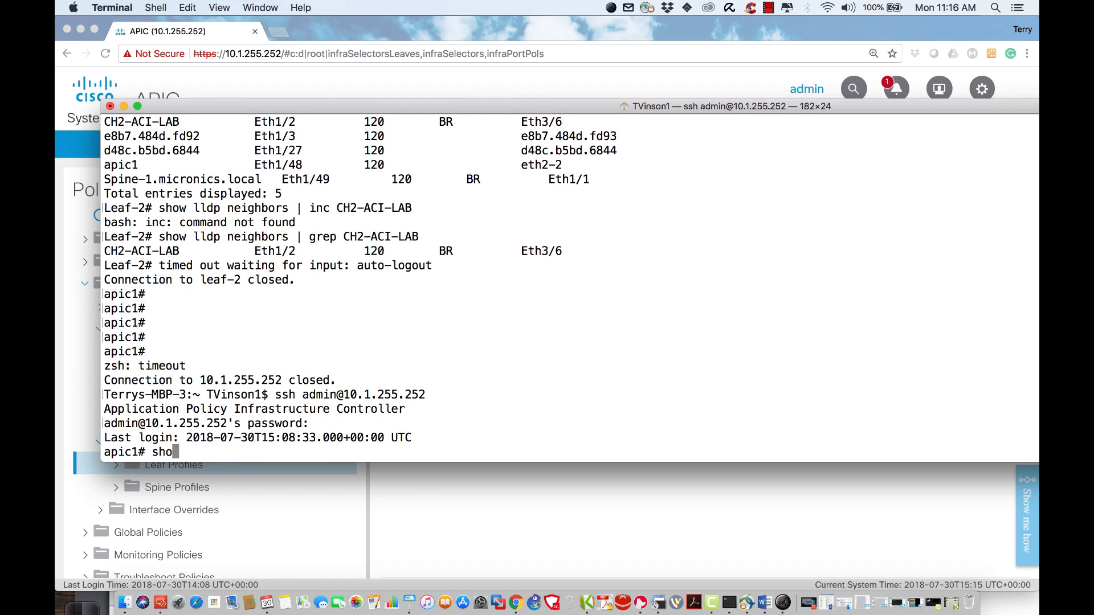
key("BackSpace")
key("BackSpace")
type("sh leaf-1")
key("Return")
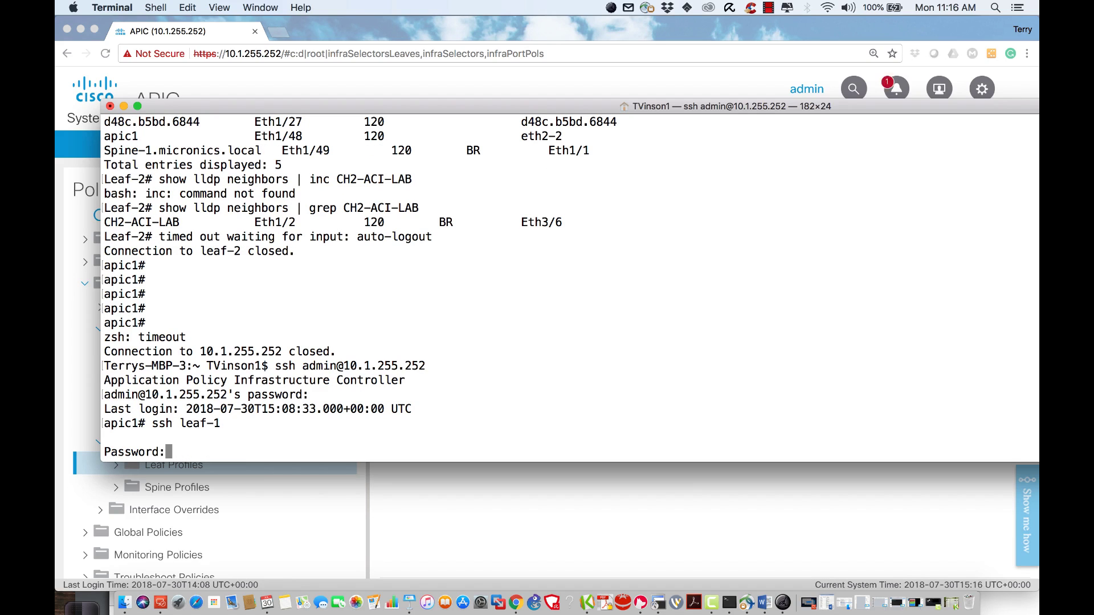
key("Return")
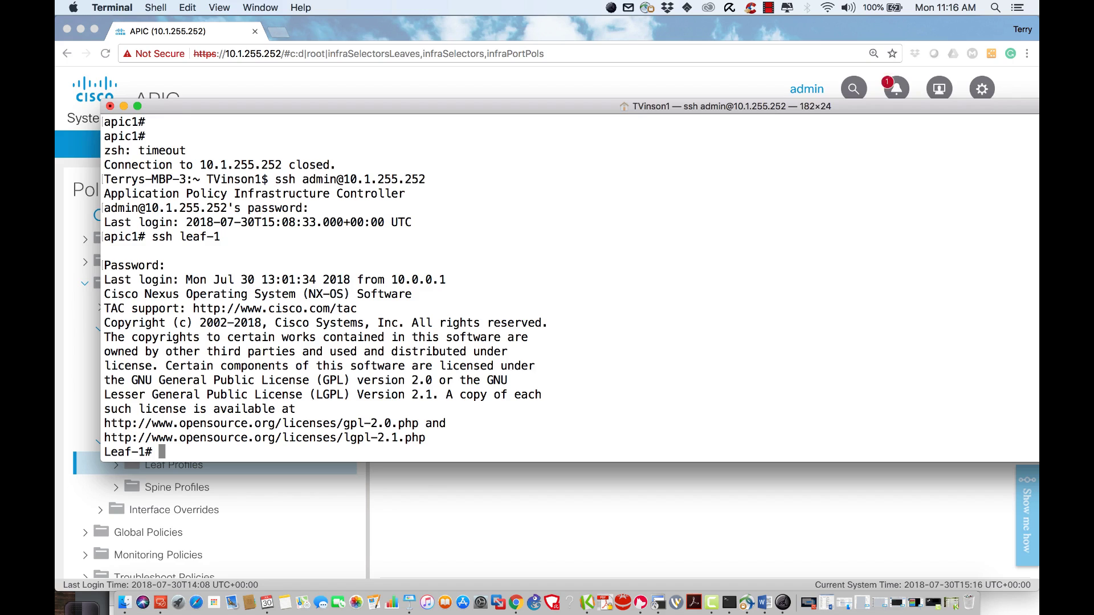
Check leaf-1's CDP neighbors (none) and LLDP neighbors, highlighting CH1-ACI-LAB at remote port Eth3/5
key("Return")
key("Return")
key("Return")
key("Return")
key("Return")
type("show cd")
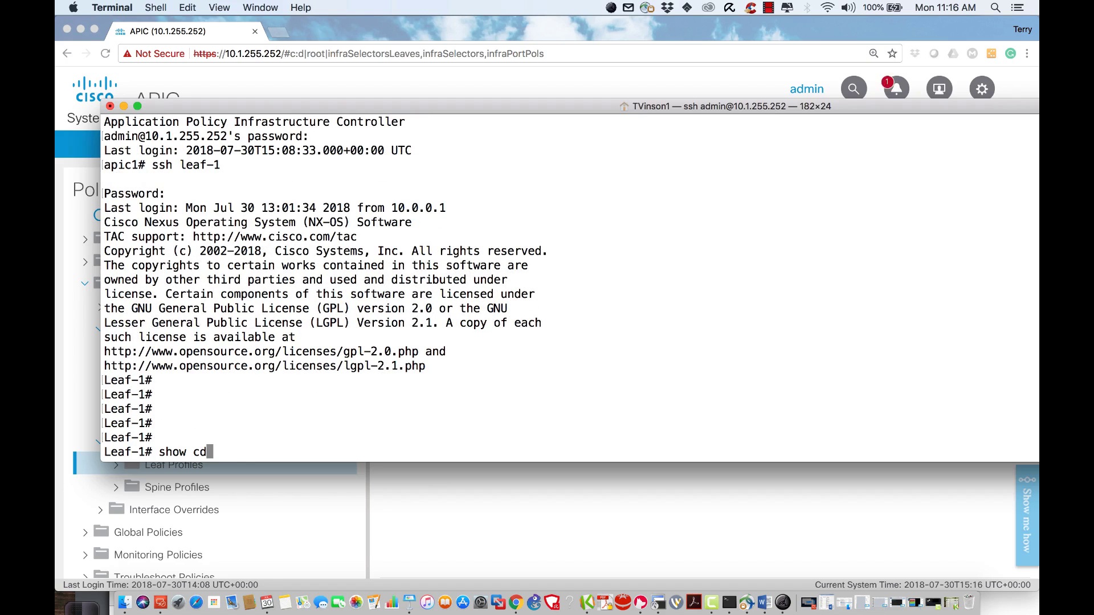
type("p nei")
key("Return")
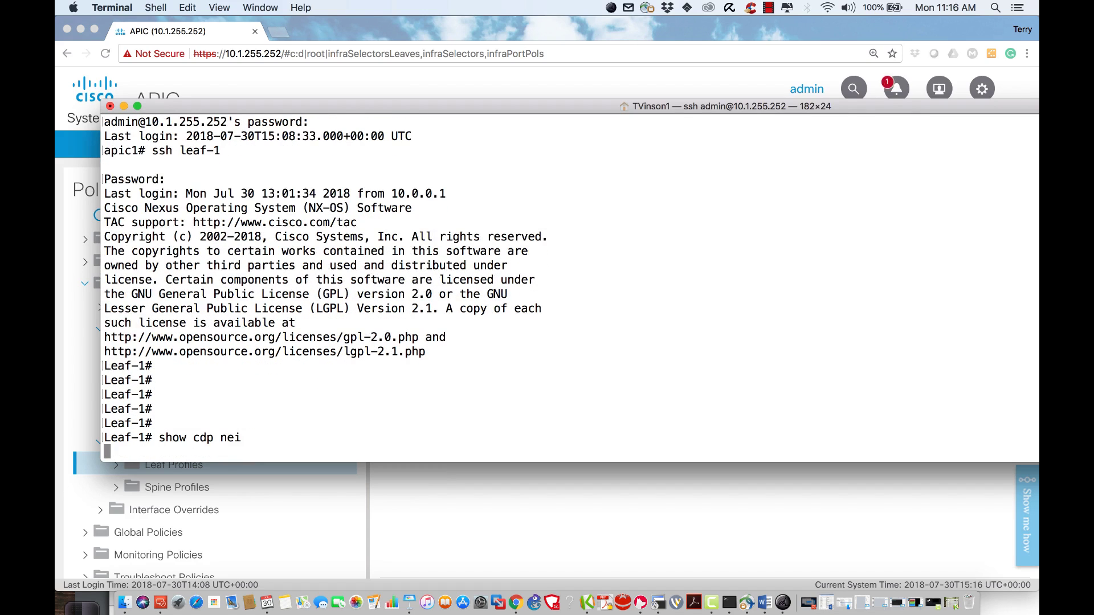
double_click(196, 425)
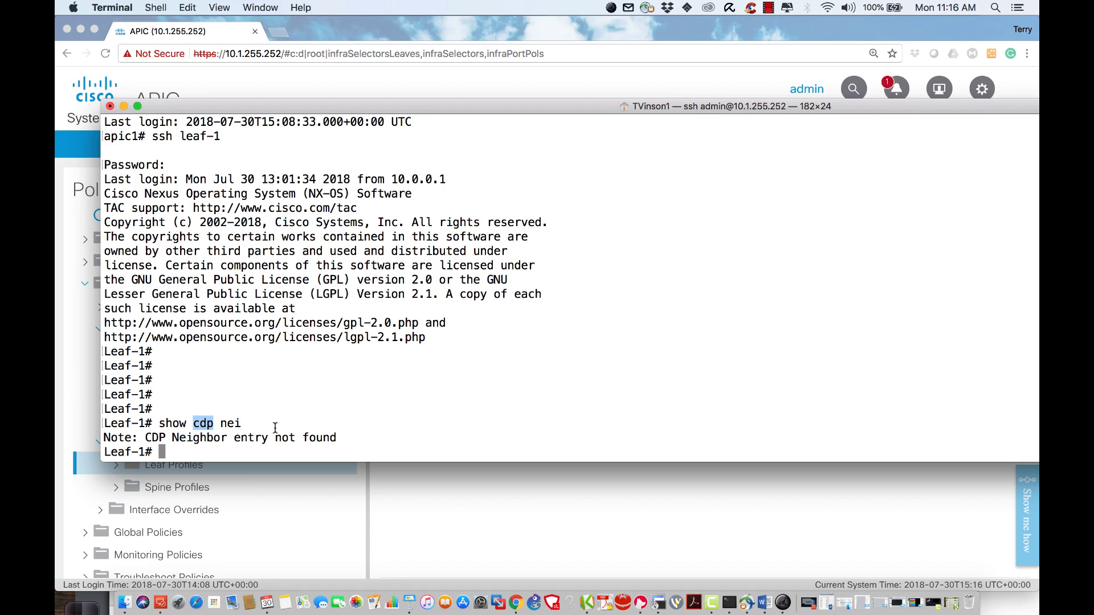
type("show lldp")
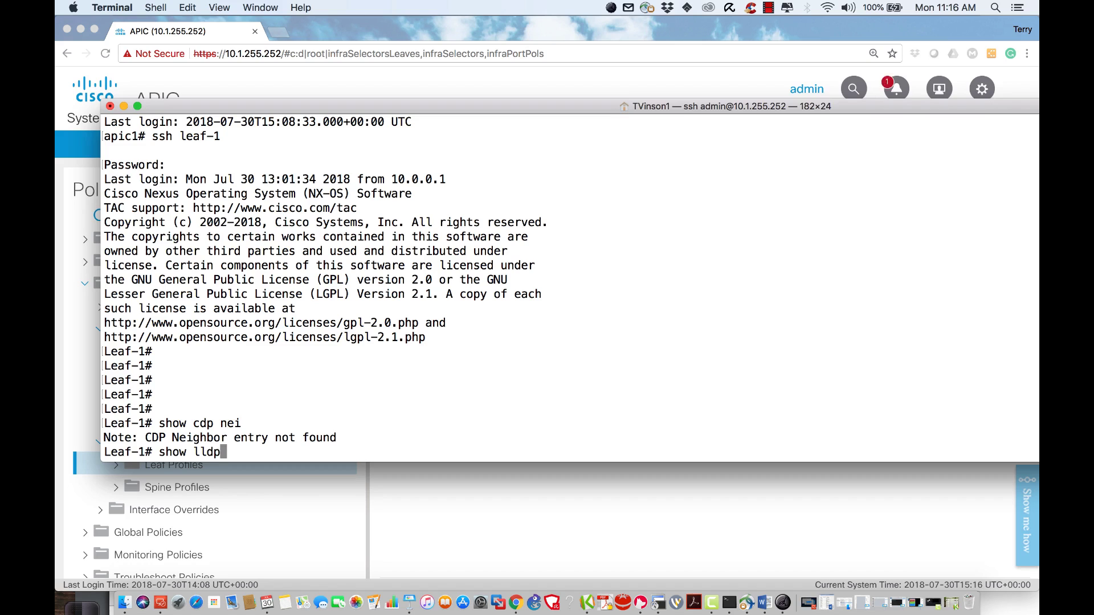
type(" nei")
key("Tab")
key("Return")
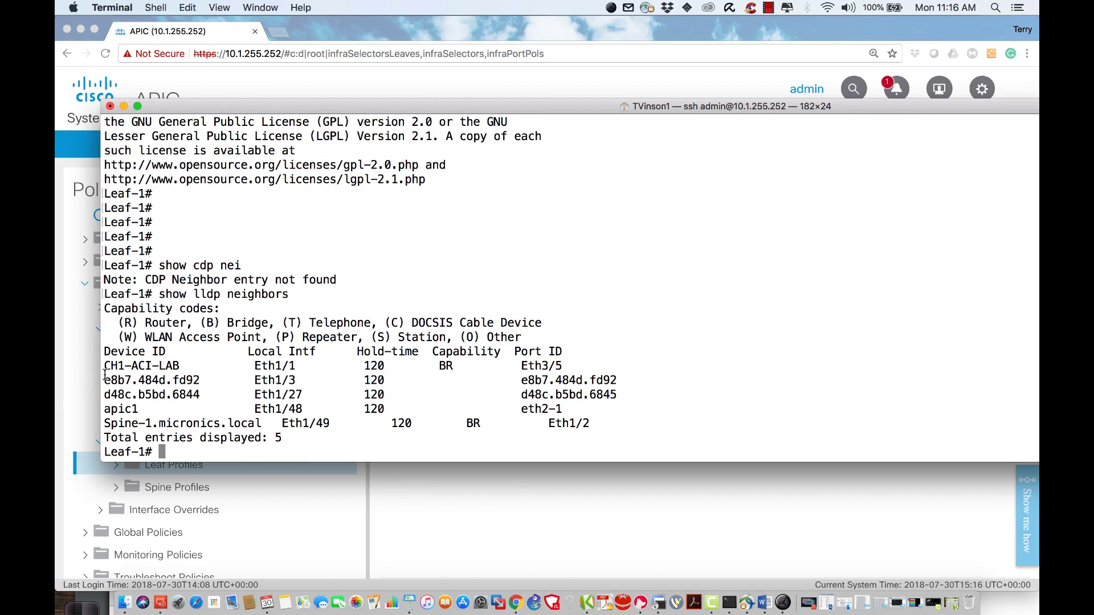
left_click_drag(108, 363, 576, 363)
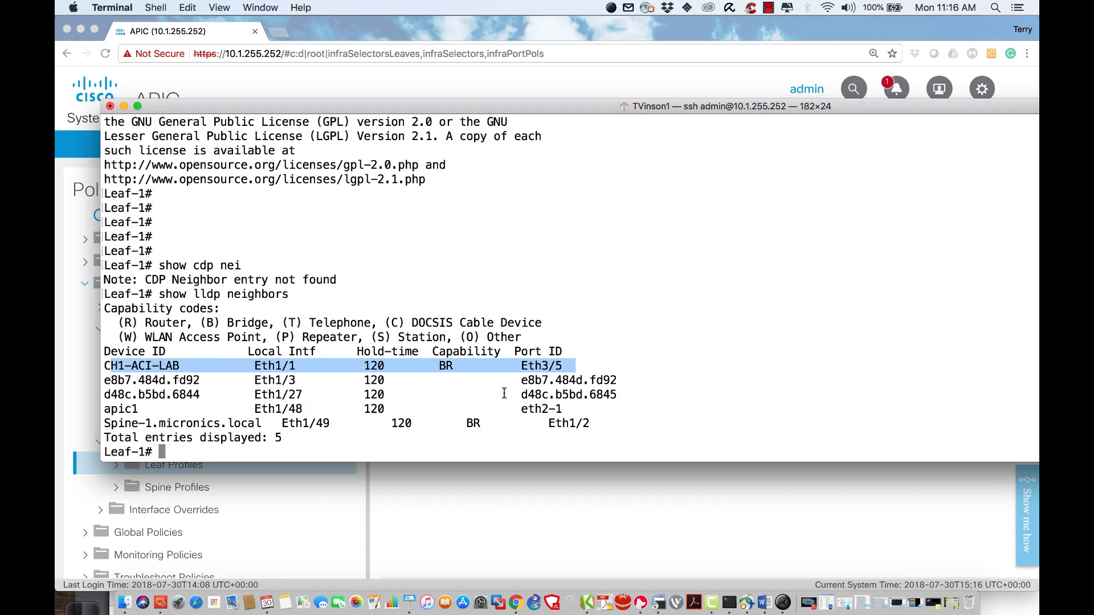
left_click(122, 369)
left_click_drag(117, 368, 96, 365)
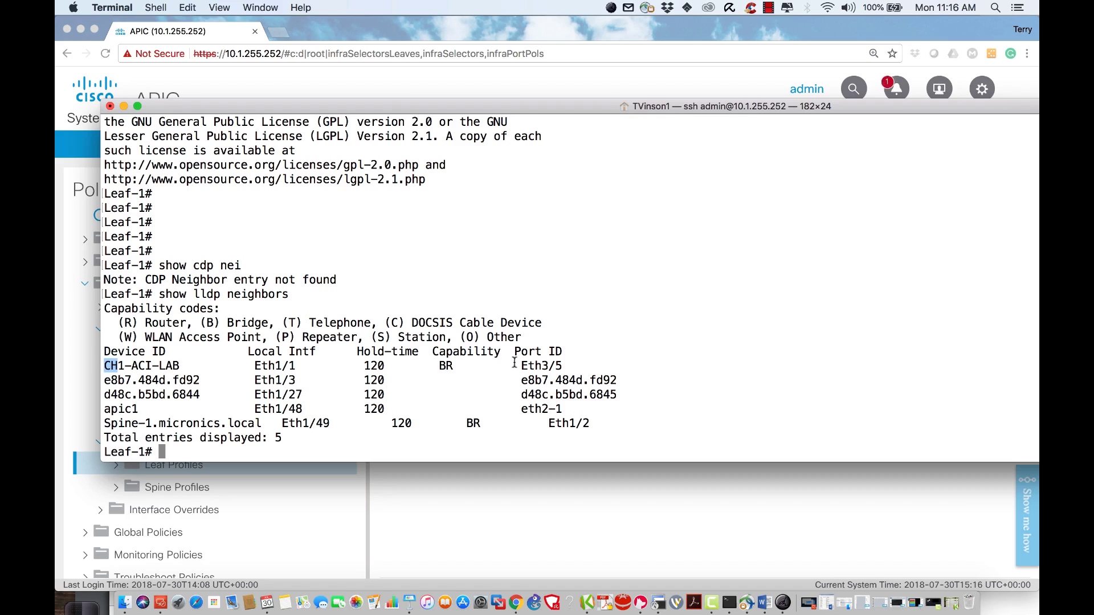
left_click_drag(514, 366, 574, 367)
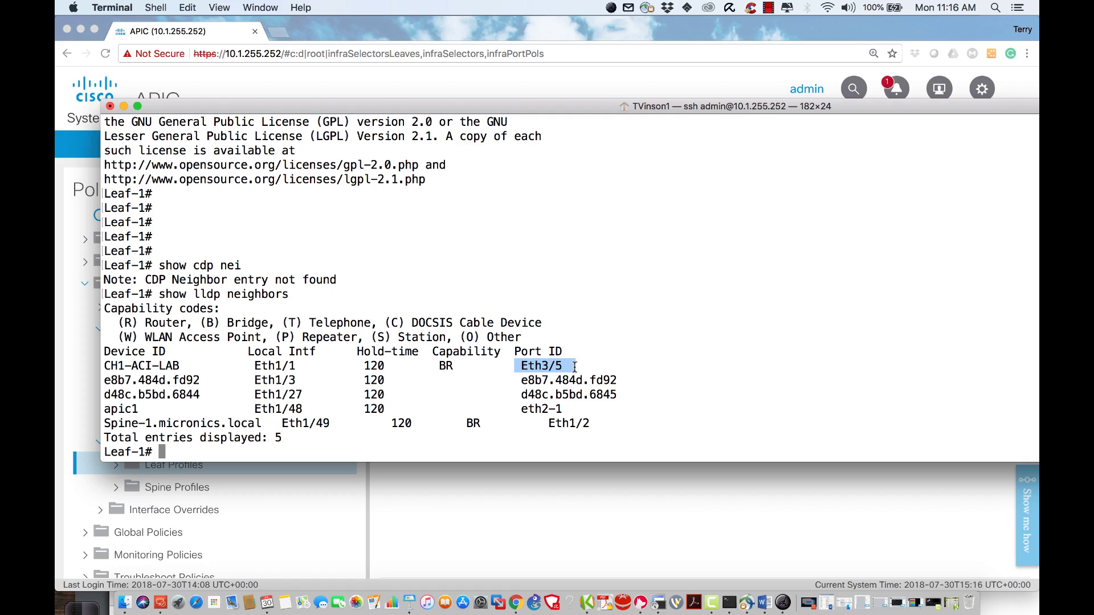
Query CDP and LLDP neighbors on interface e1/1, showing CH1-ACI-LAB via LLDP only
type("show ")
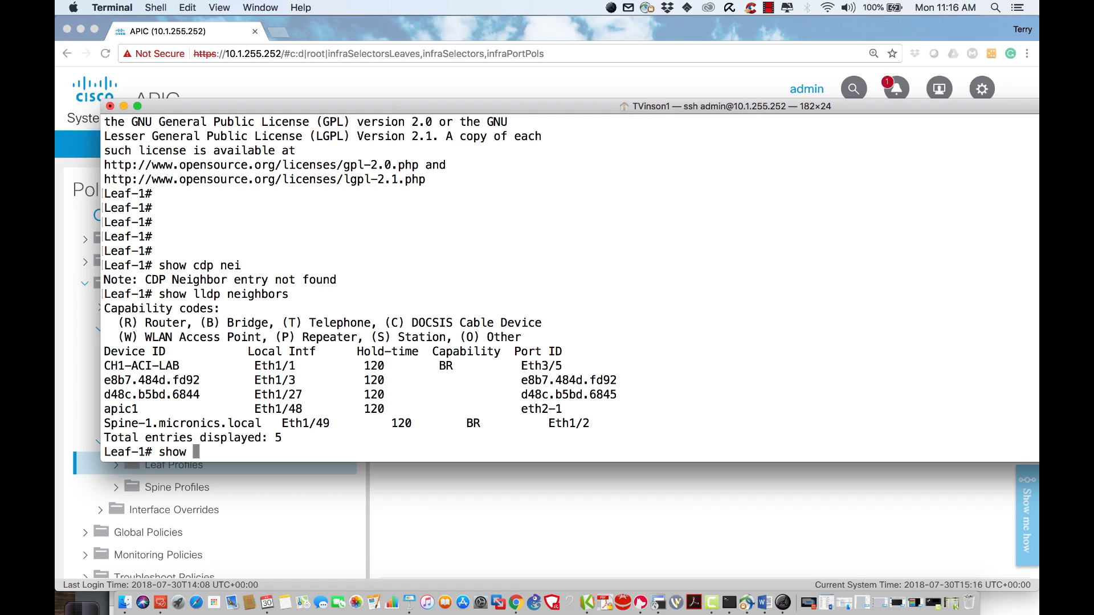
type("cdpnie")
key("BackSpace")
key("BackSpace")
key("BackSpace")
type("neighbors interface ")
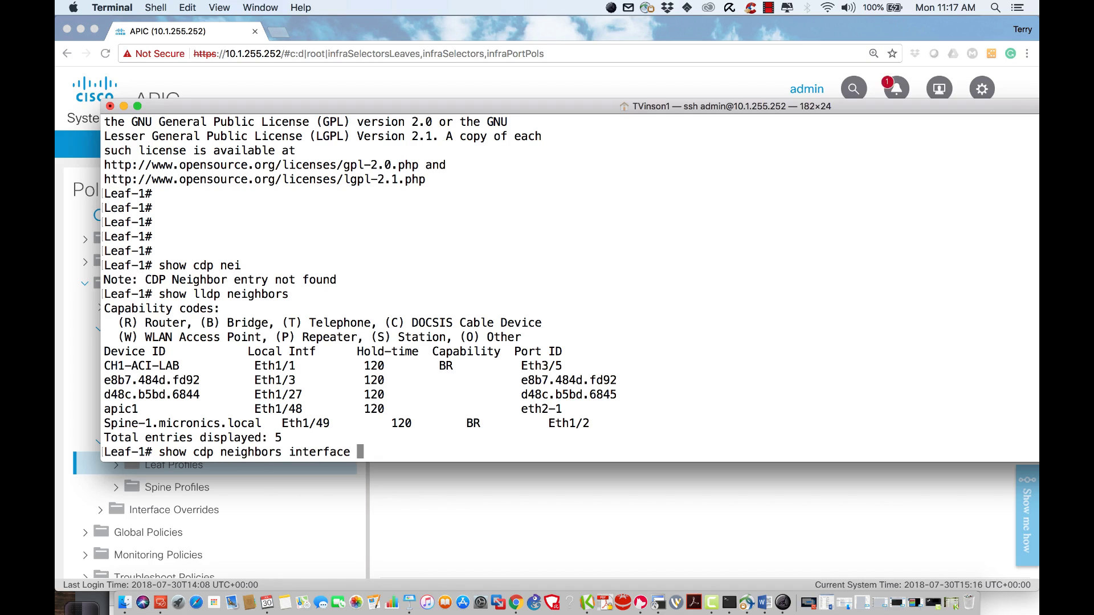
type("e")
type("1/1")
key("Return")
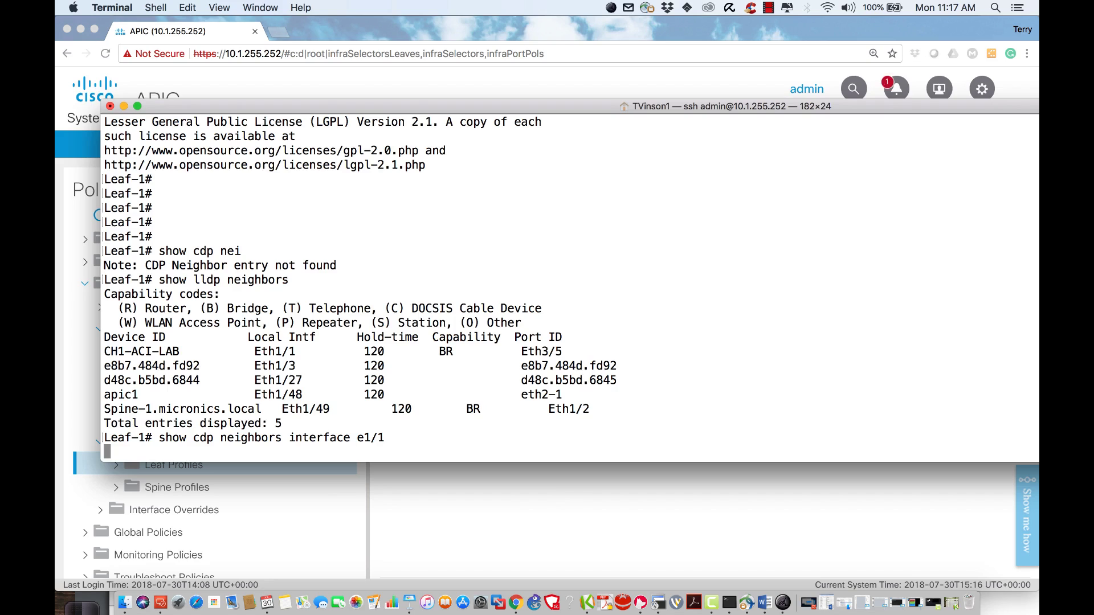
key("Up")
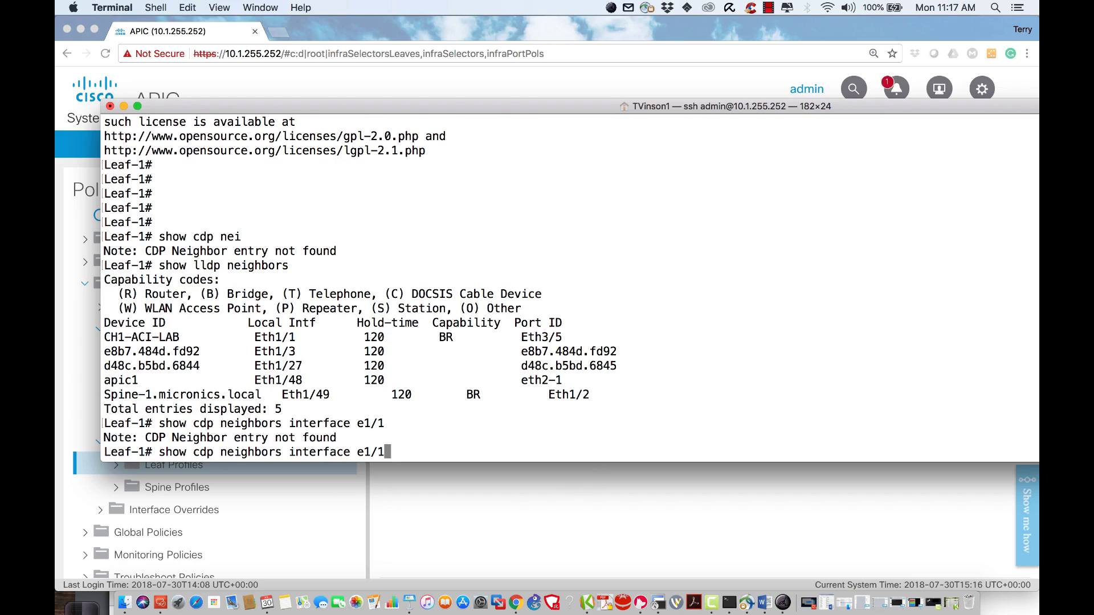
key("Left")
key("Left")
key("Left")
key("Left")
key("Left")
key("Left")
key("Left")
key("Left")
key("Left")
key("Left")
key("Left")
key("Left")
key("Left")
key("Left")
key("Left")
key("Left")
key("Left")
key("Left")
key("Left")
key("Left")
key("Left")
key("Left")
key("Left")
key("Left")
key("Left")
key("Left")
key("Delete")
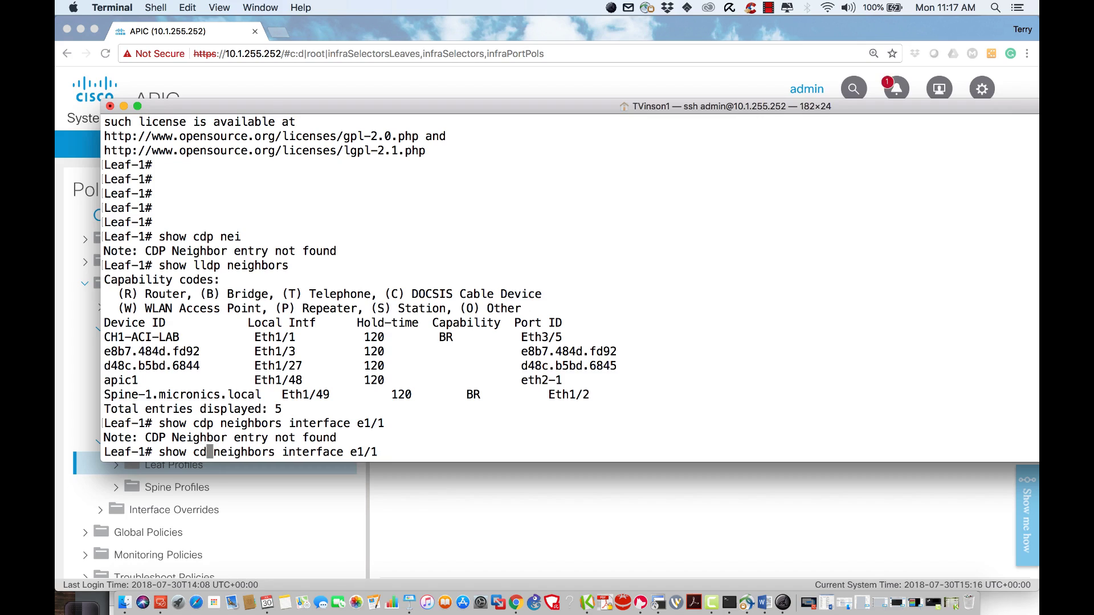
key("BackSpace")
key("BackSpace")
type("lldp")
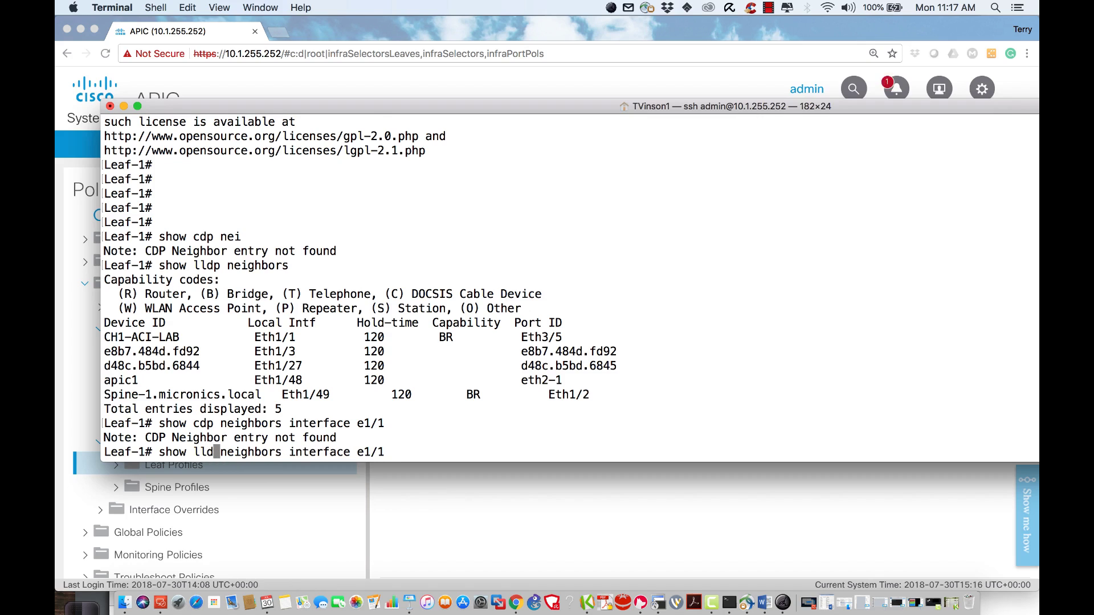
key("Return")
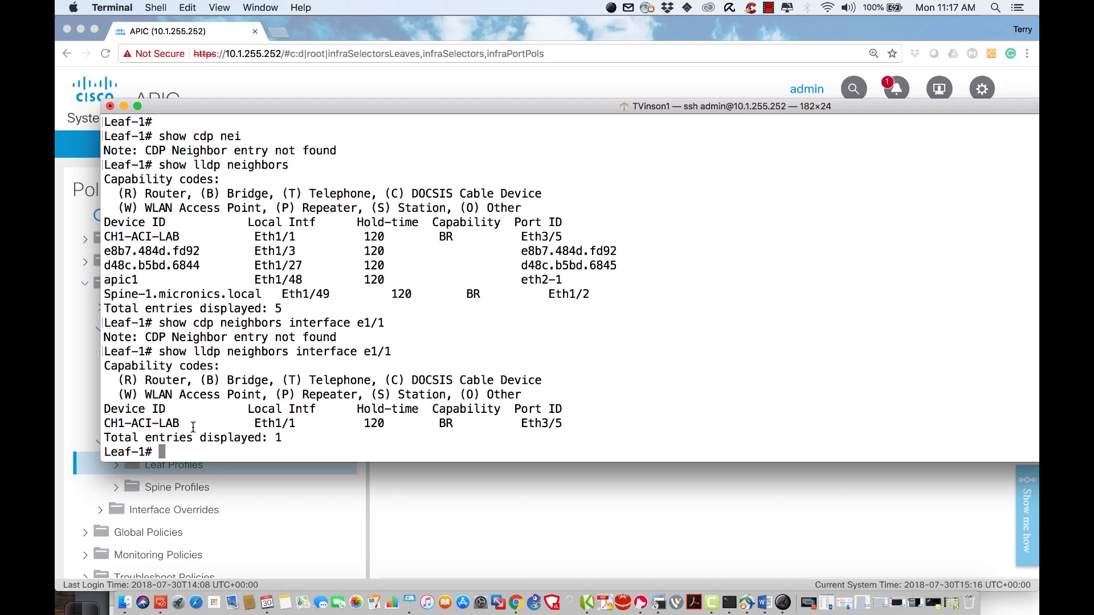
left_click_drag(193, 423, 105, 425)
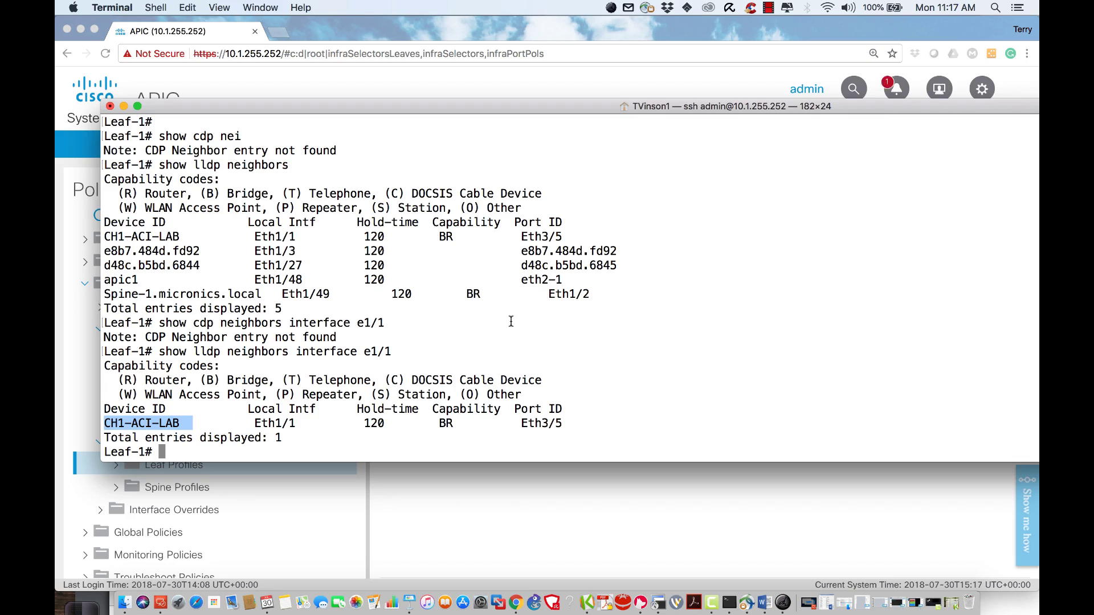
Try 'show run' on leaf-1, then exit back to the apic1 prompt
type("show r")
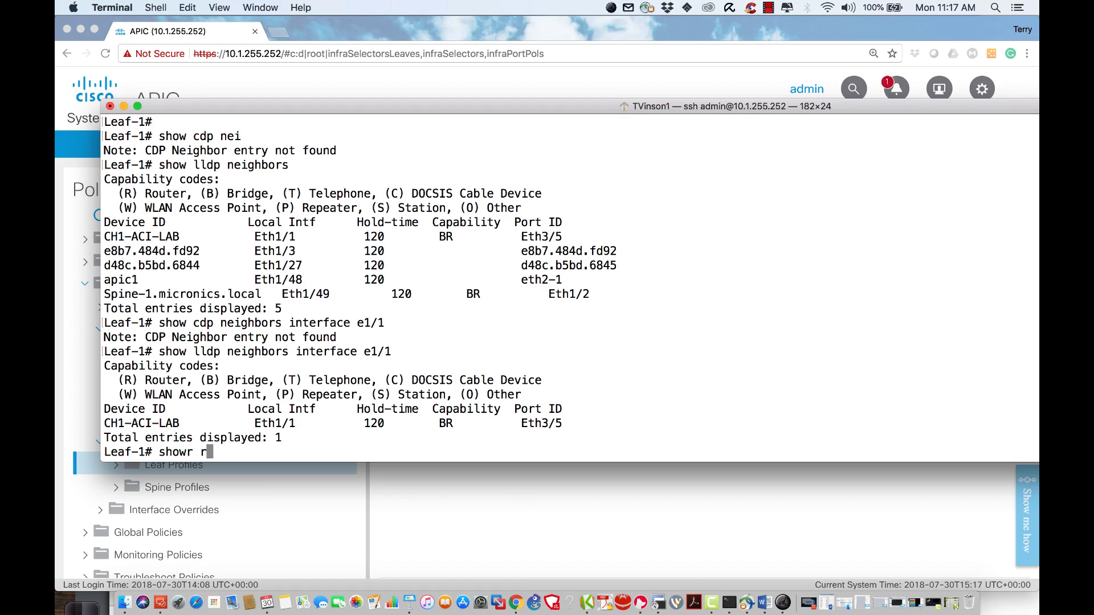
key("BackSpace")
key("BackSpace")
type("run")
key("Return")
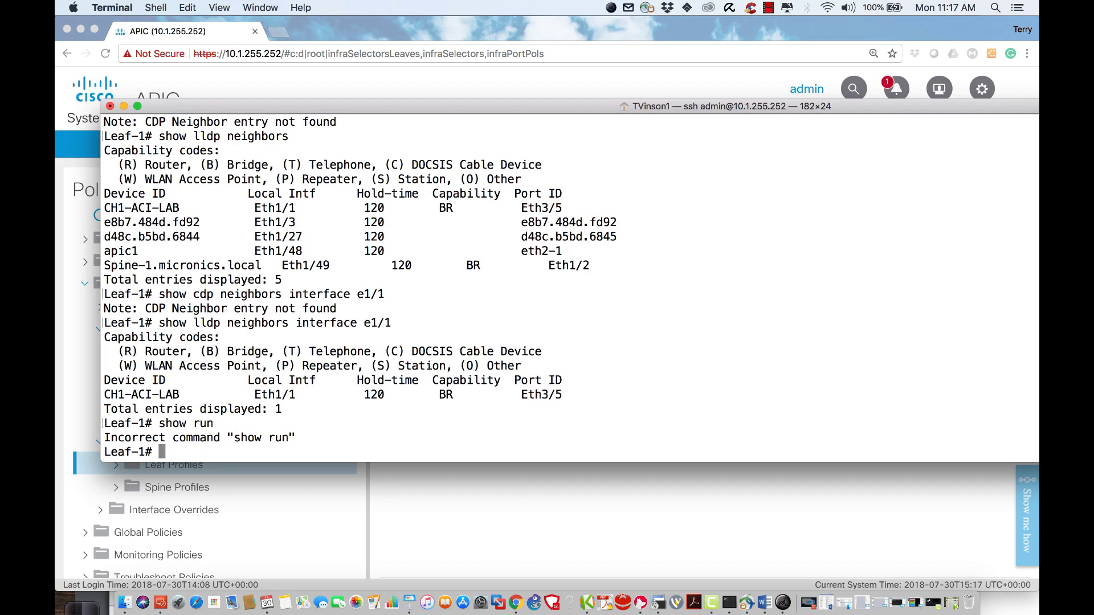
type("conf")
key("Tab")
key("BackSpace")
key("BackSpace")
key("BackSpace")
key("BackSpace")
key("BackSpace")
key("BackSpace")
key("BackSpace")
key("BackSpace")
key("BackSpace")
key("BackSpace")
key("BackSpace")
key("BackSpace")
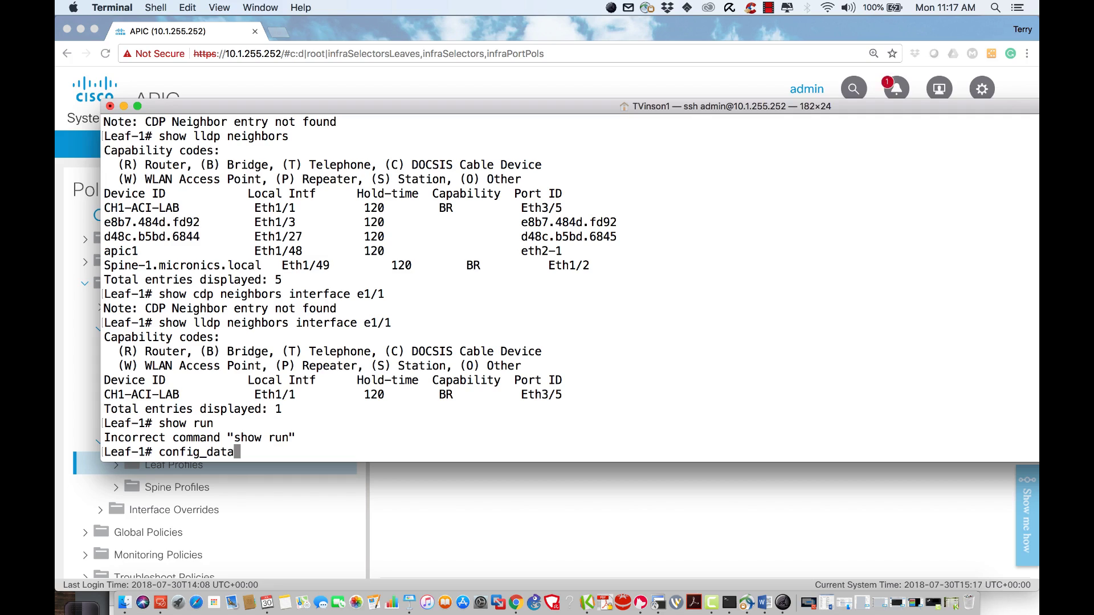
type("exit")
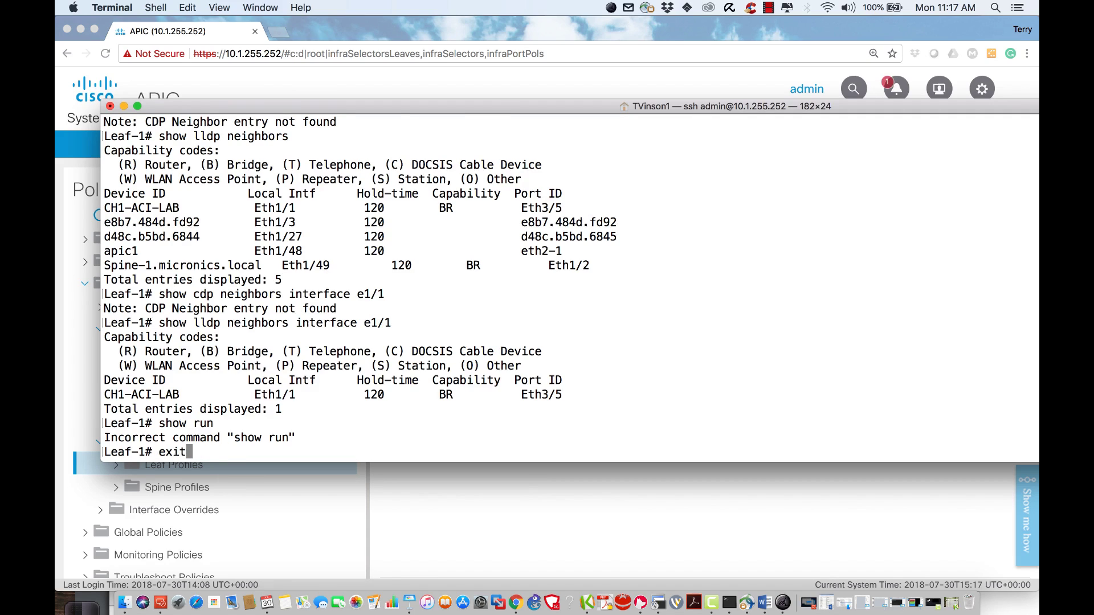
key("Return")
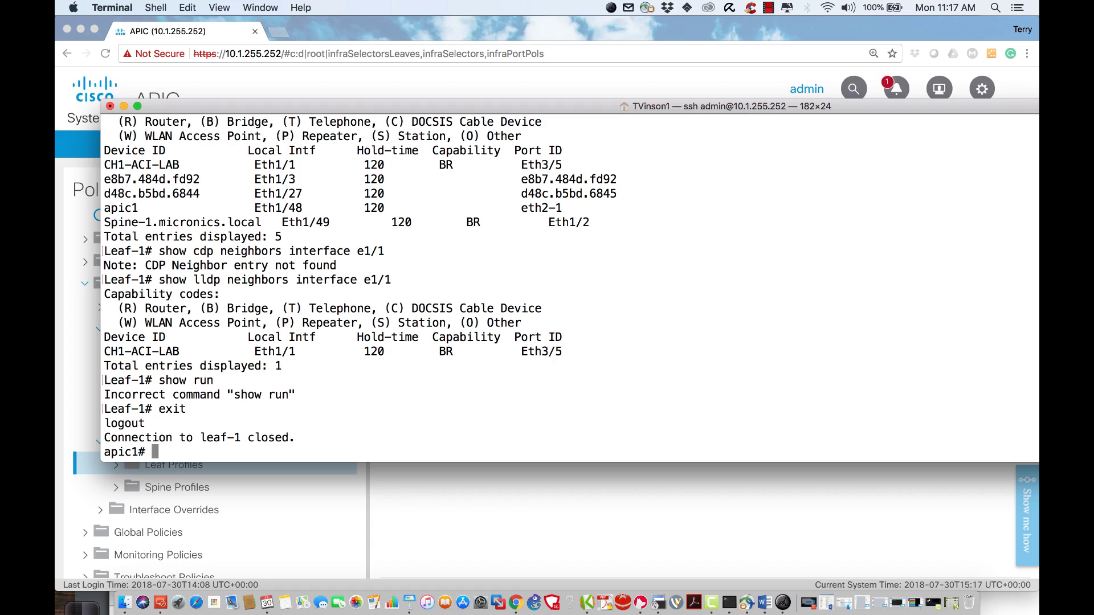
Enter configure mode for leaf 101 and display its running-config with 'show run'
type("configure")
key("Return")
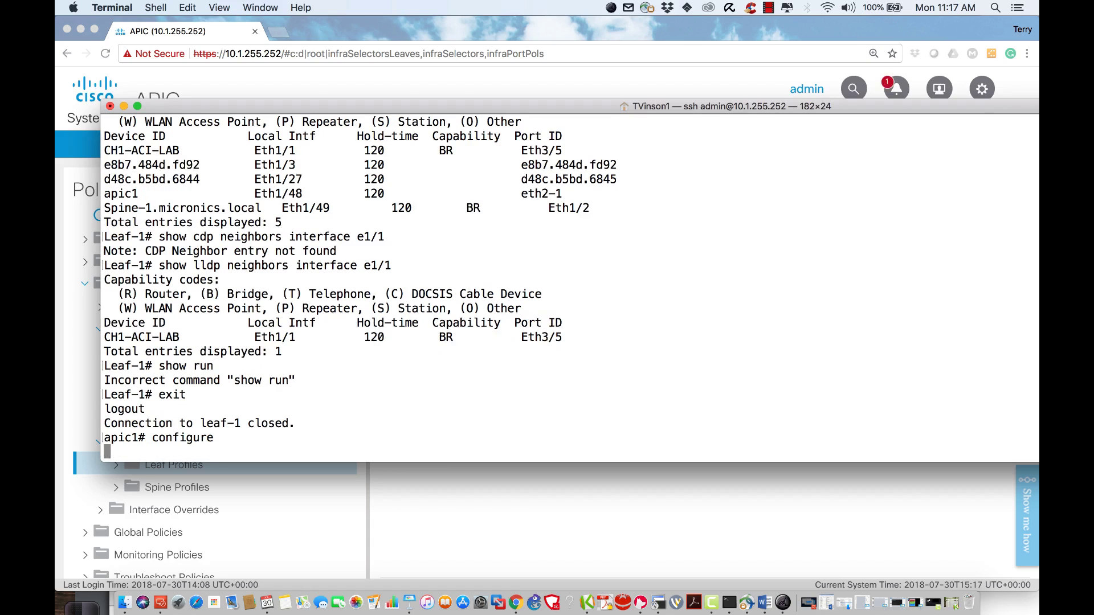
type("le")
key("Tab")
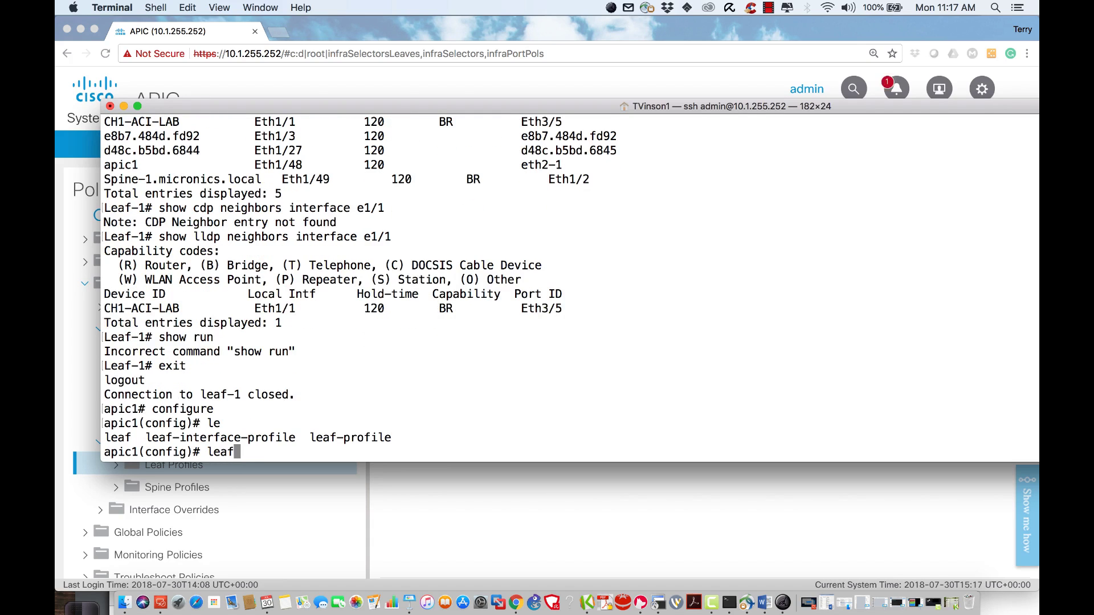
type("101")
key("Return")
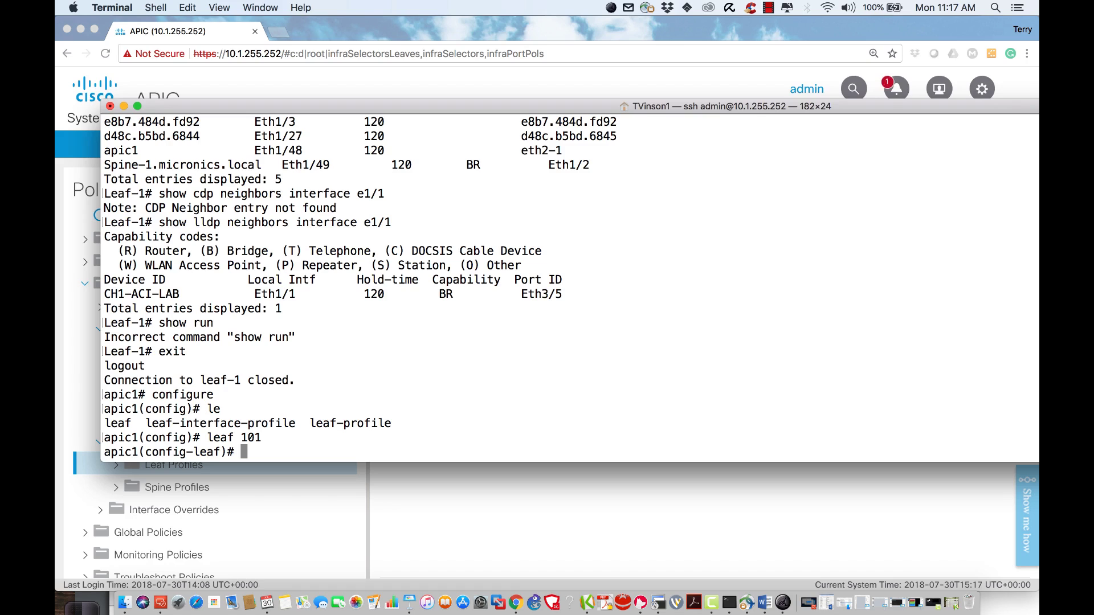
type("show run")
key("Return")
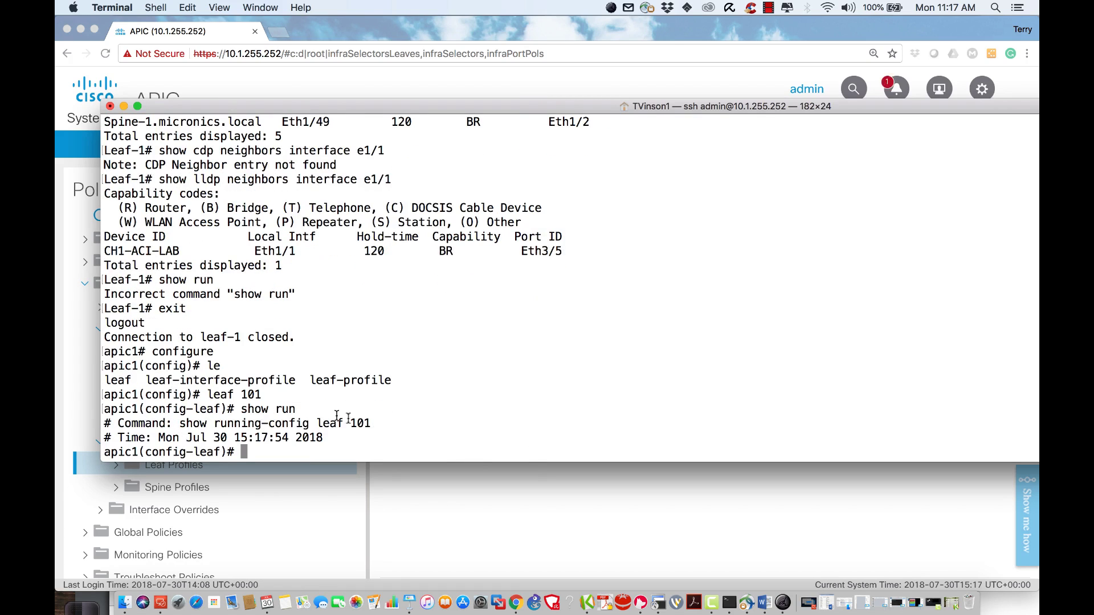
left_click_drag(325, 437, 103, 421)
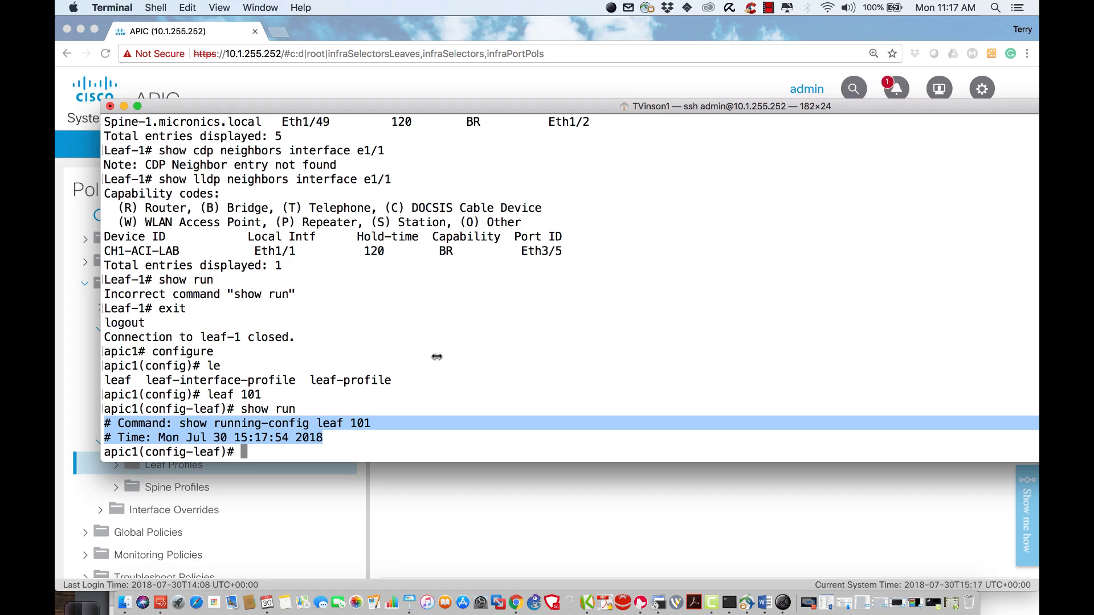
Enter interface ethernet 1/1 and display its running-config with 'show run'
type("int e1/")
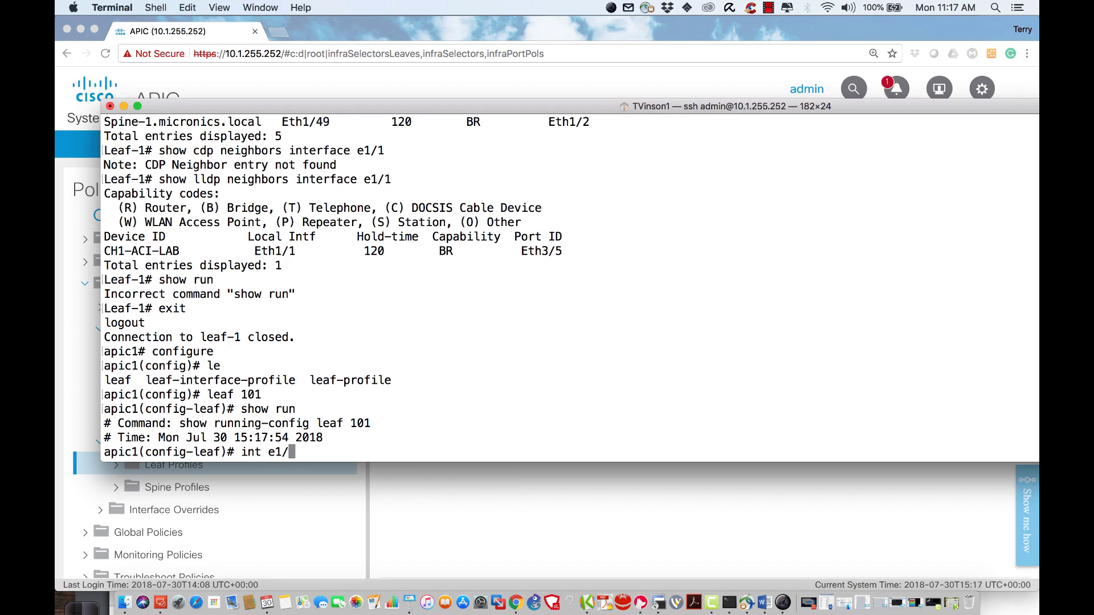
key("BackSpace")
key("BackSpace")
type("thernet 1/1")
key("Return")
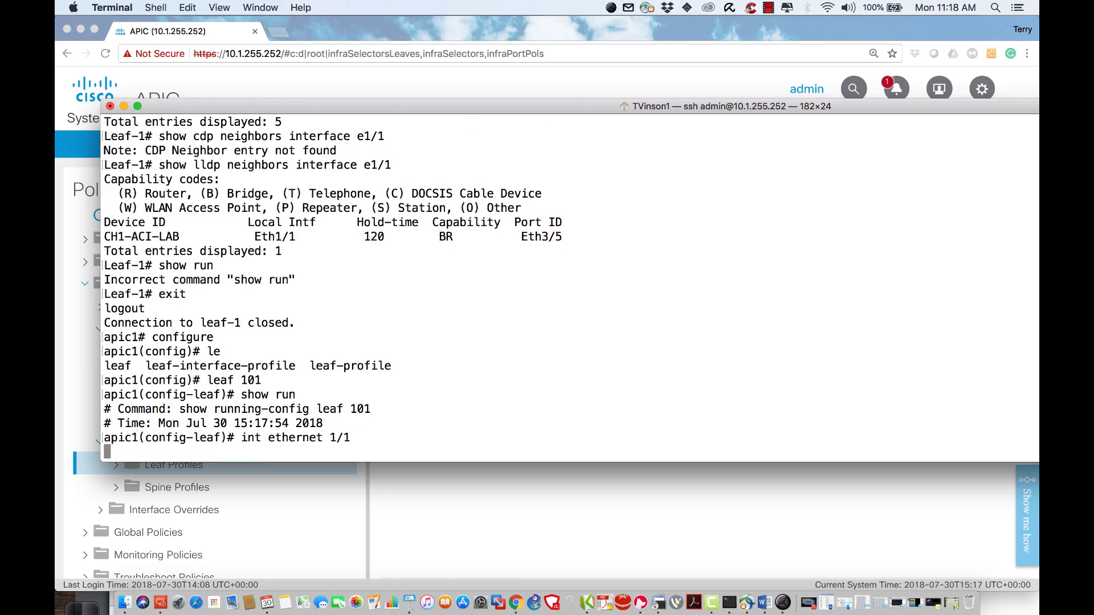
type("show run")
key("Return")
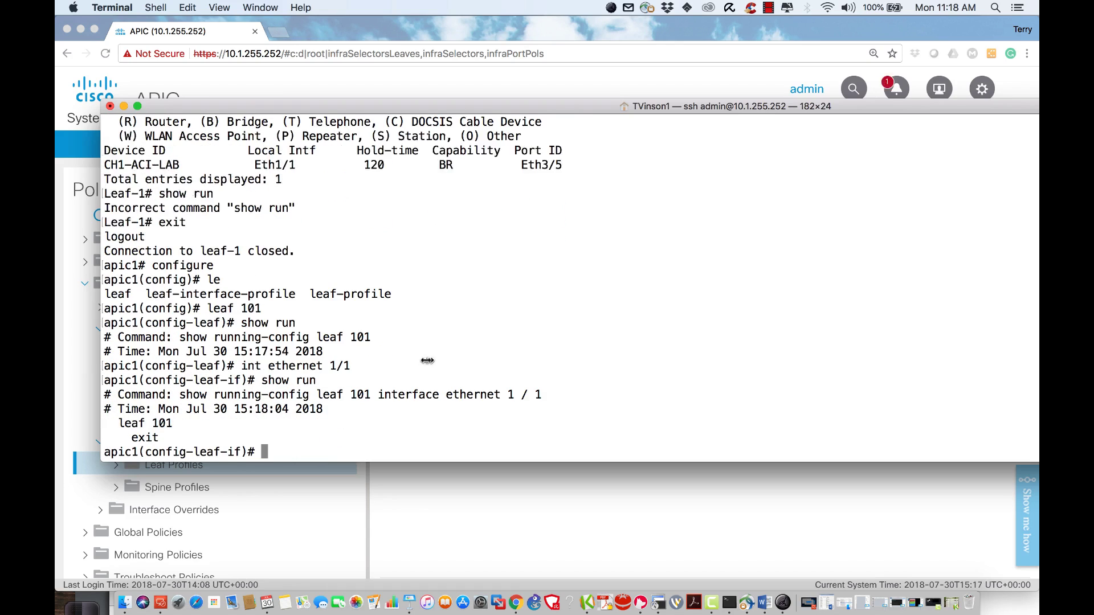
double_click(161, 423)
Exit the interface, leaf and configure levels back to the apic1# prompt
type("exit")
key("Return")
type("exit")
key("Return")
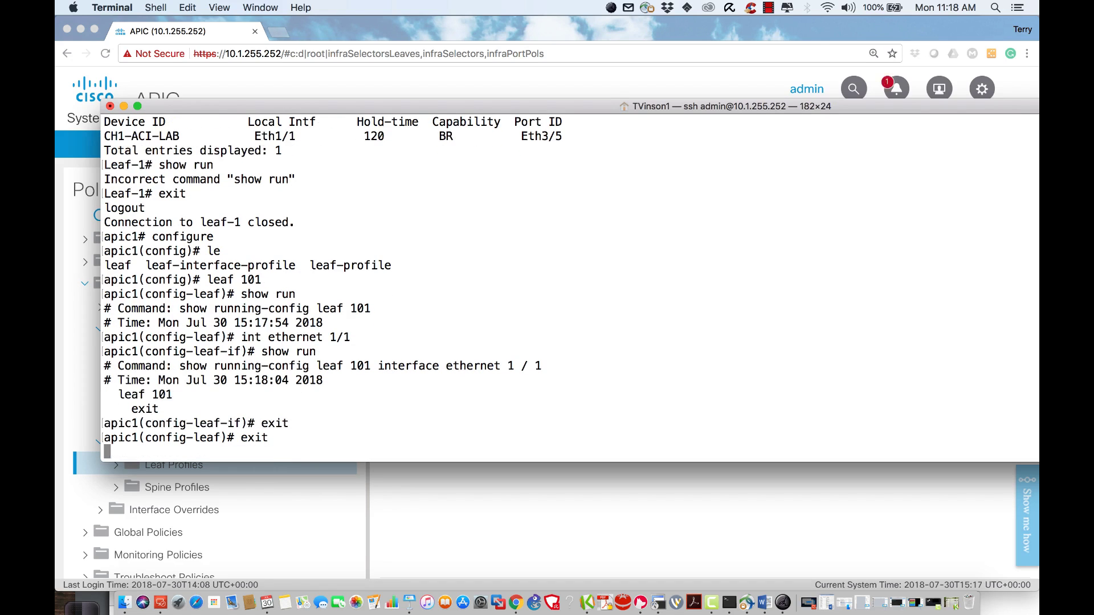
type("exit")
key("Return")
type("ss")
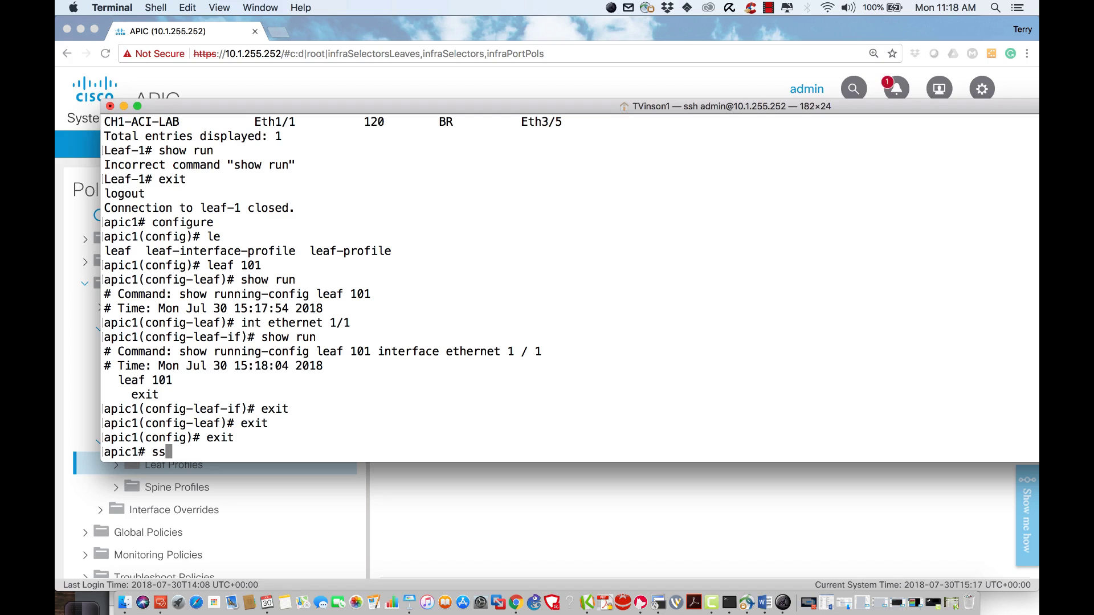
type("h lea")
key("Tab")
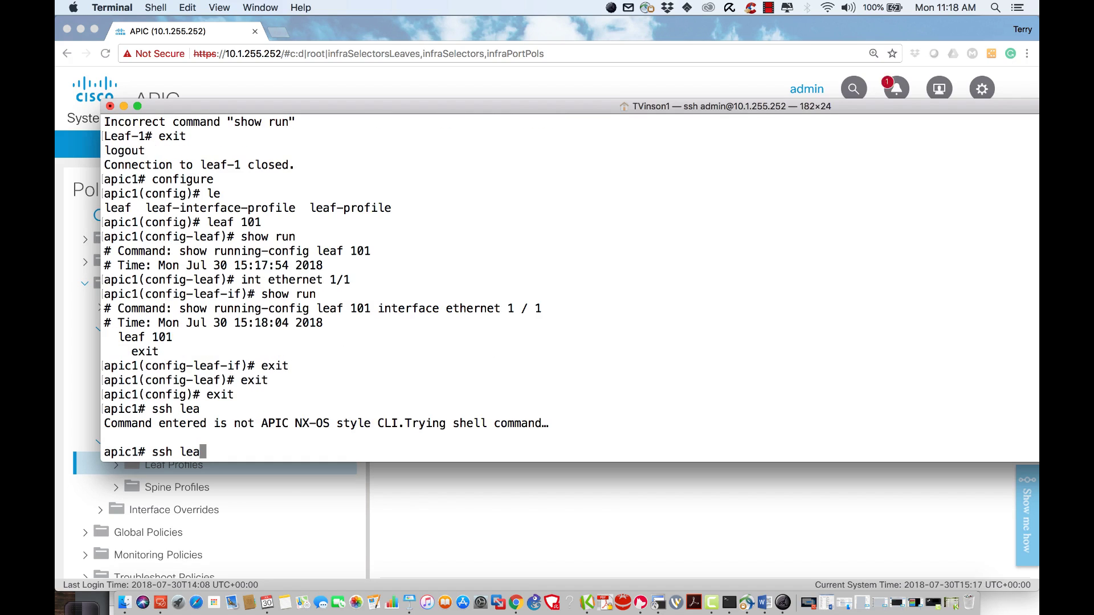
Log in to leaf-2 and check LLDP on eth 1/2: CH2-ACI-LAB at port Eth3/6
type("f-2")
key("Return")
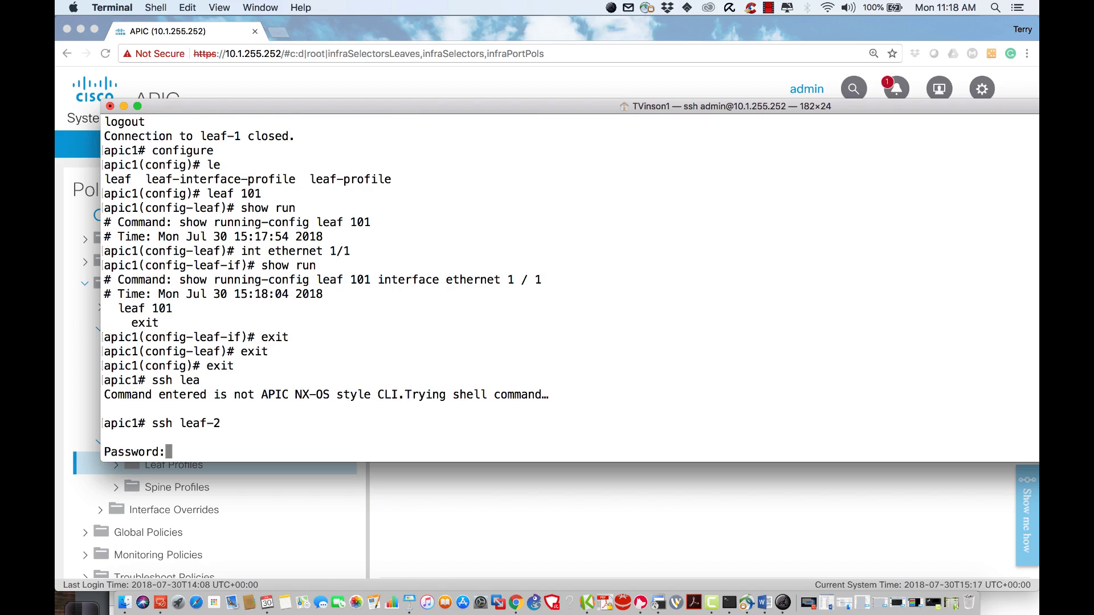
key("Return")
key("Return")
key("Return")
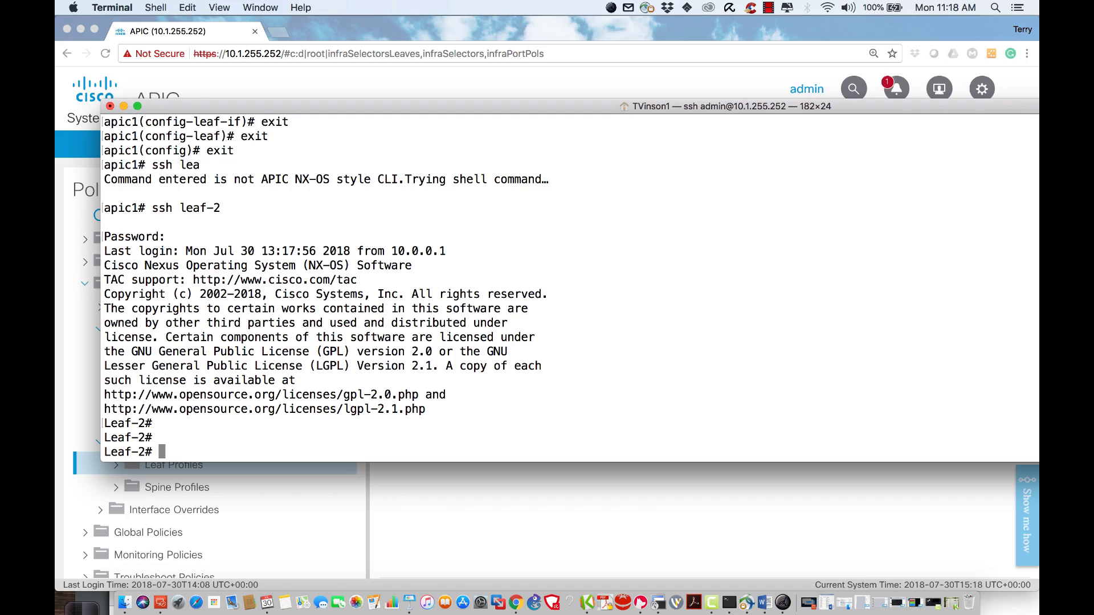
type("show lldp neighbors ")
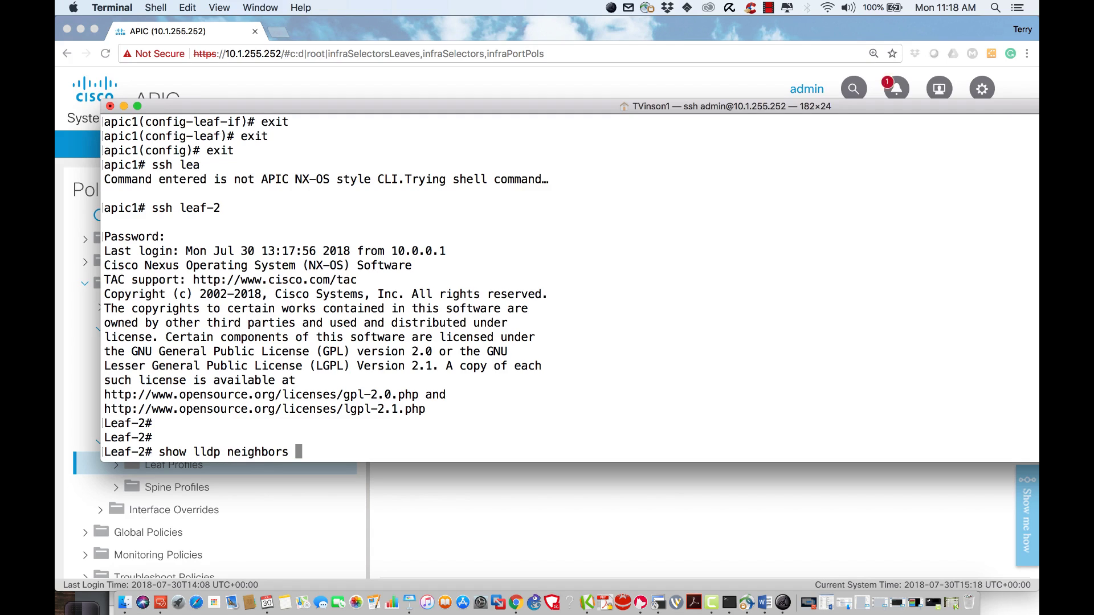
type("inter 1/2")
key("Return")
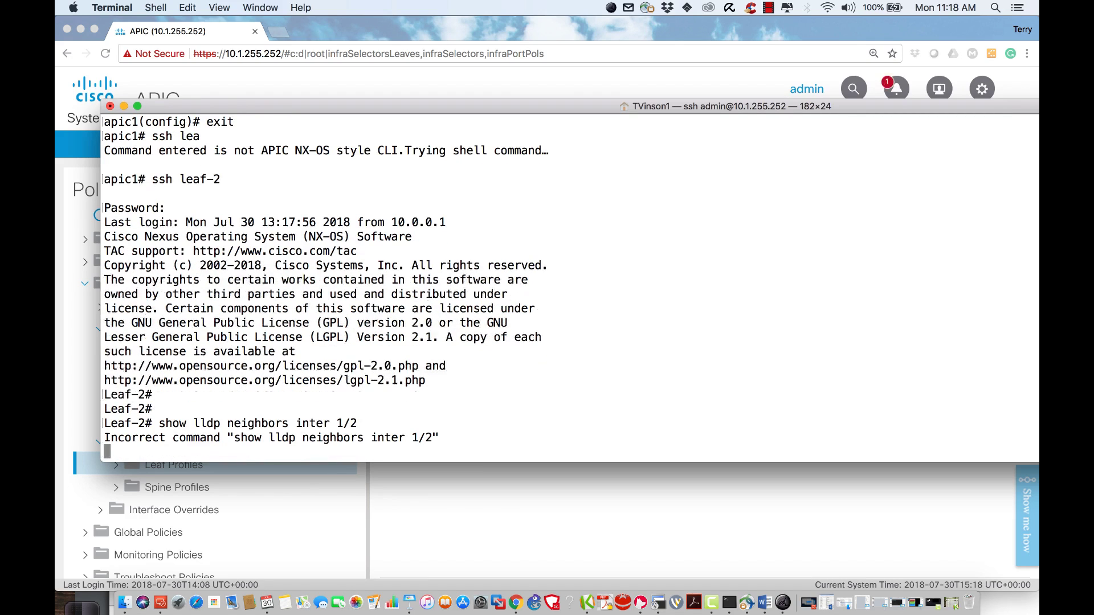
key("Up")
key("Left")
key("Left")
key("Left")
key("Left")
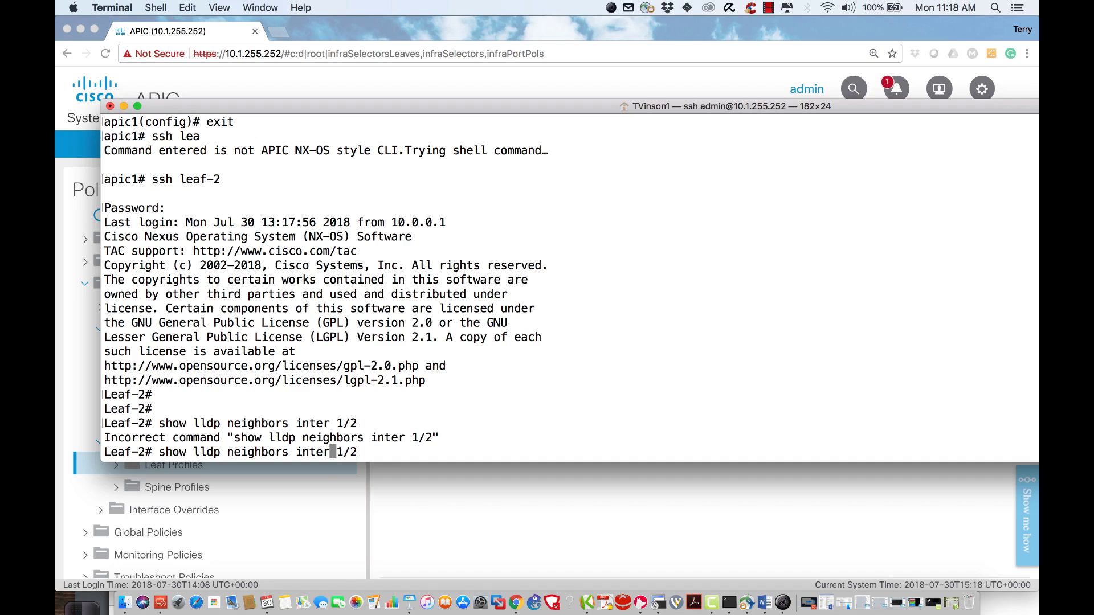
type("eth")
key("Return")
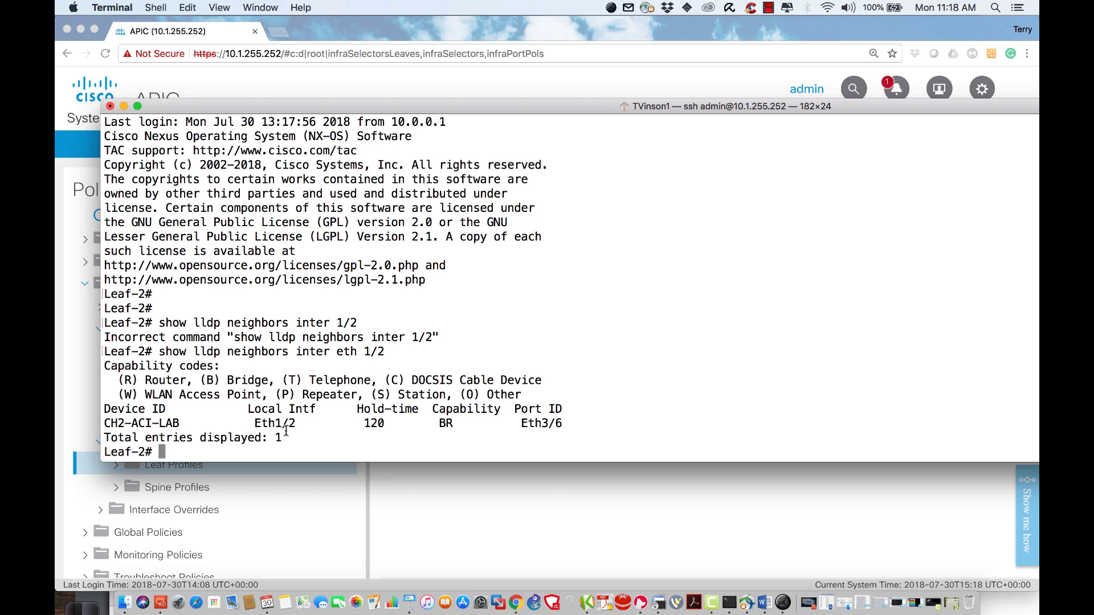
left_click_drag(301, 426, 255, 425)
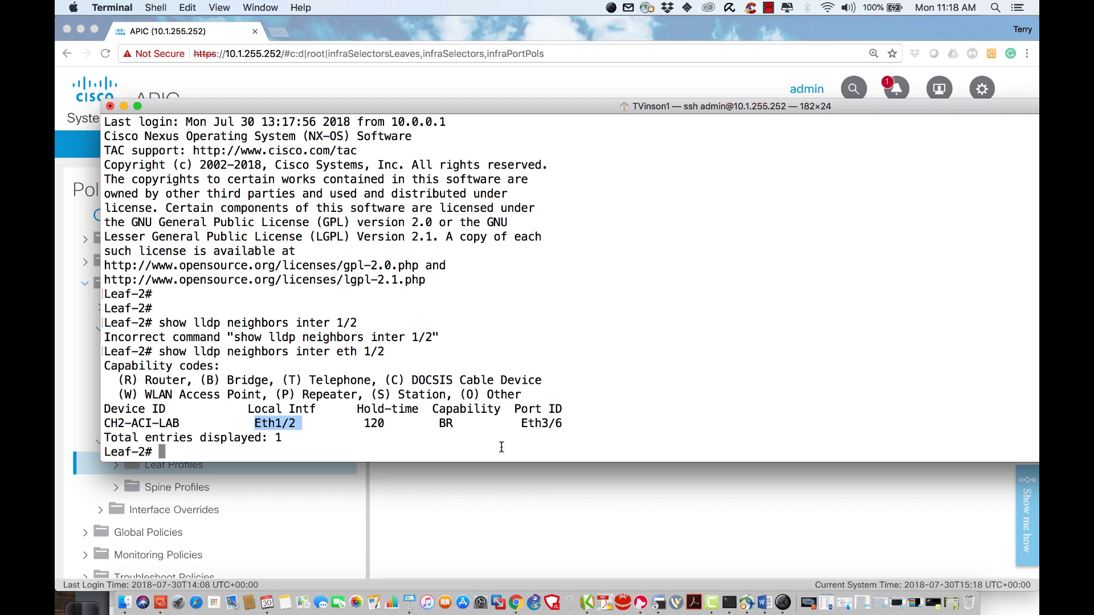
left_click_drag(563, 424, 523, 421)
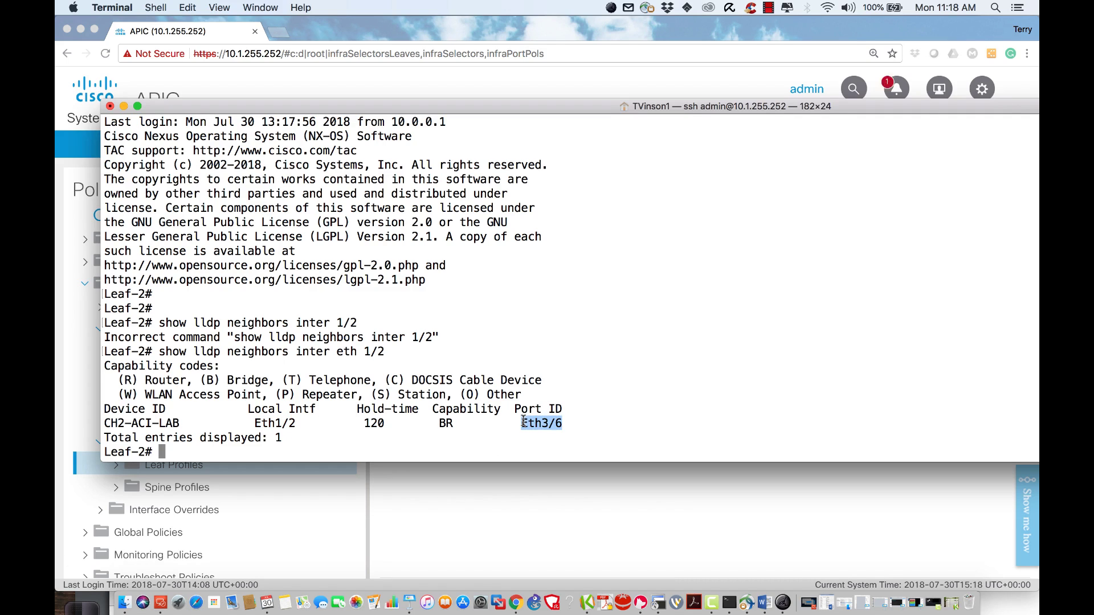
left_click_drag(125, 423, 103, 423)
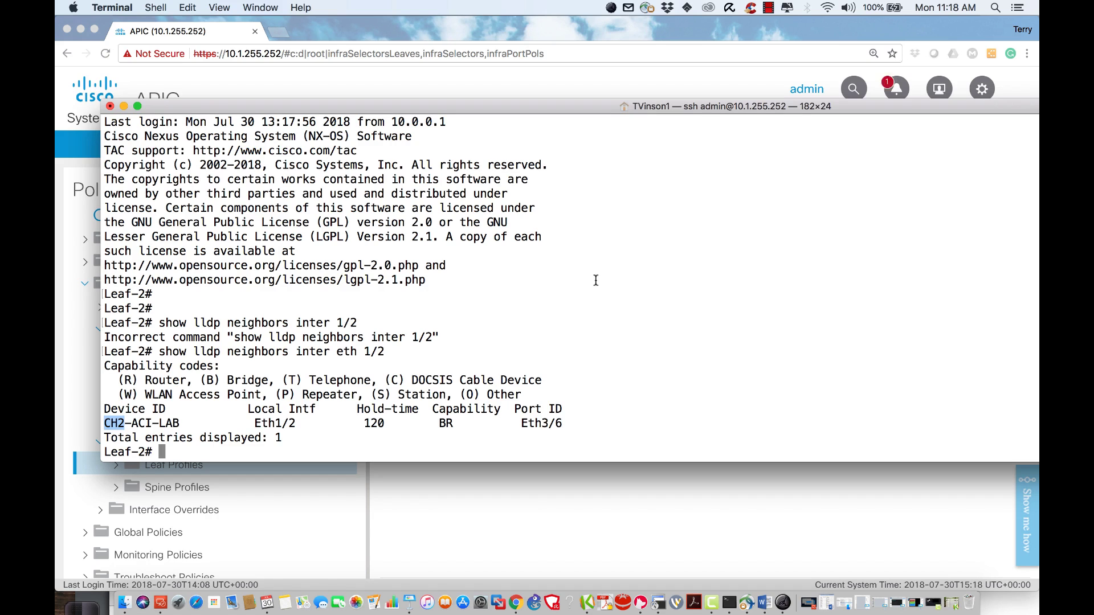
Run 'show cdp neighbors interface ethernet 1/2' on leaf-2, which finds no neighbor
key("Return")
key("Return")
key("Return")
type("show ")
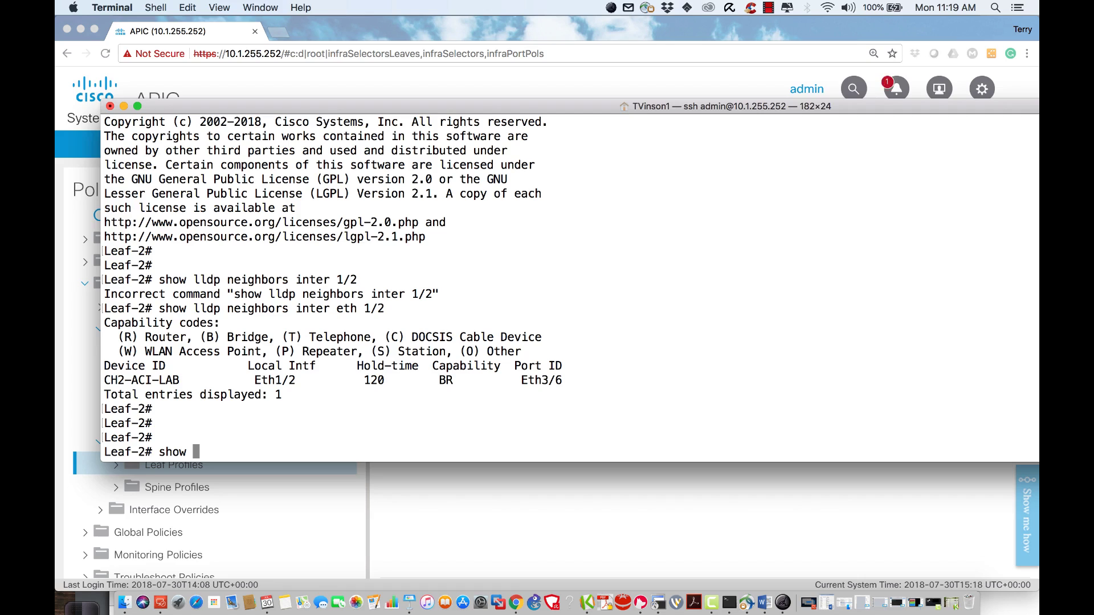
type("cdp nei")
key("Tab")
type("interface ")
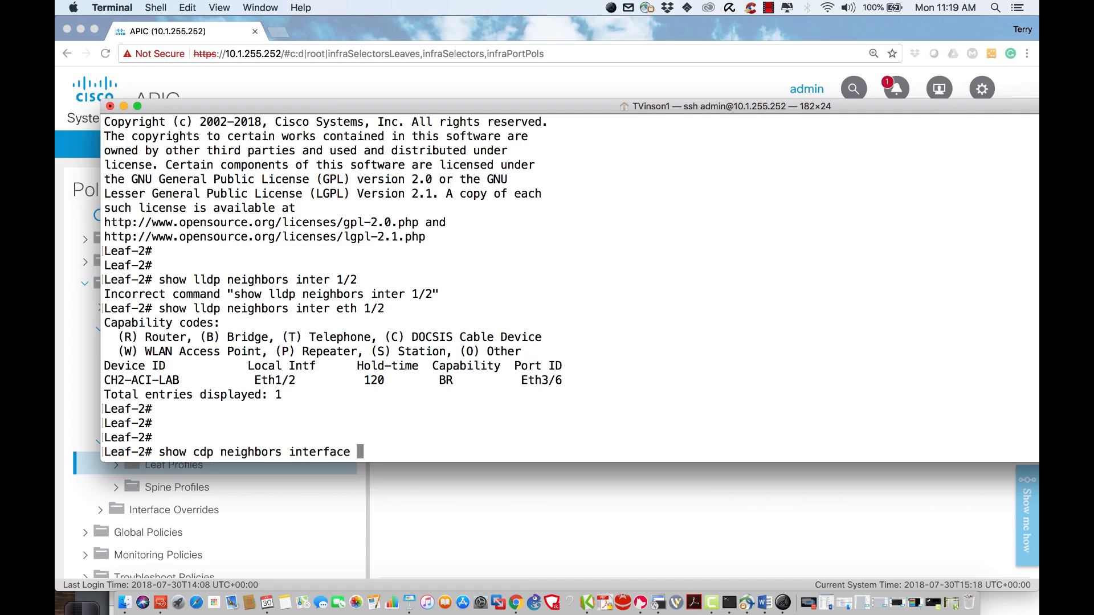
type("et")
key("Tab")
type("1/2")
key("Return")
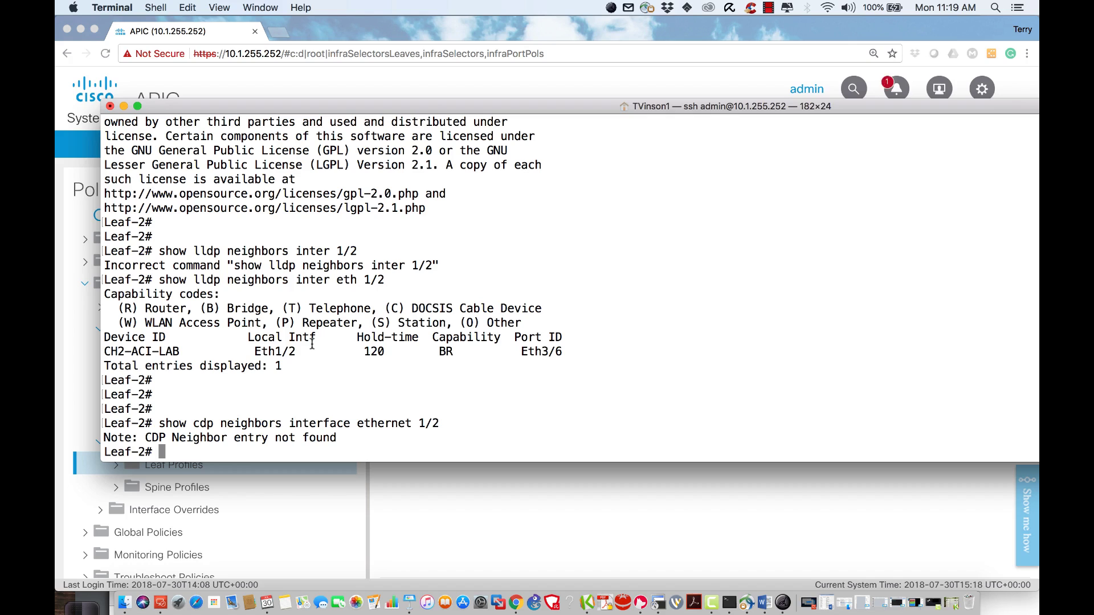
Log out of leaf-2 and start entering 'show run leaf 101' at apic1
type("exit")
key("Return")
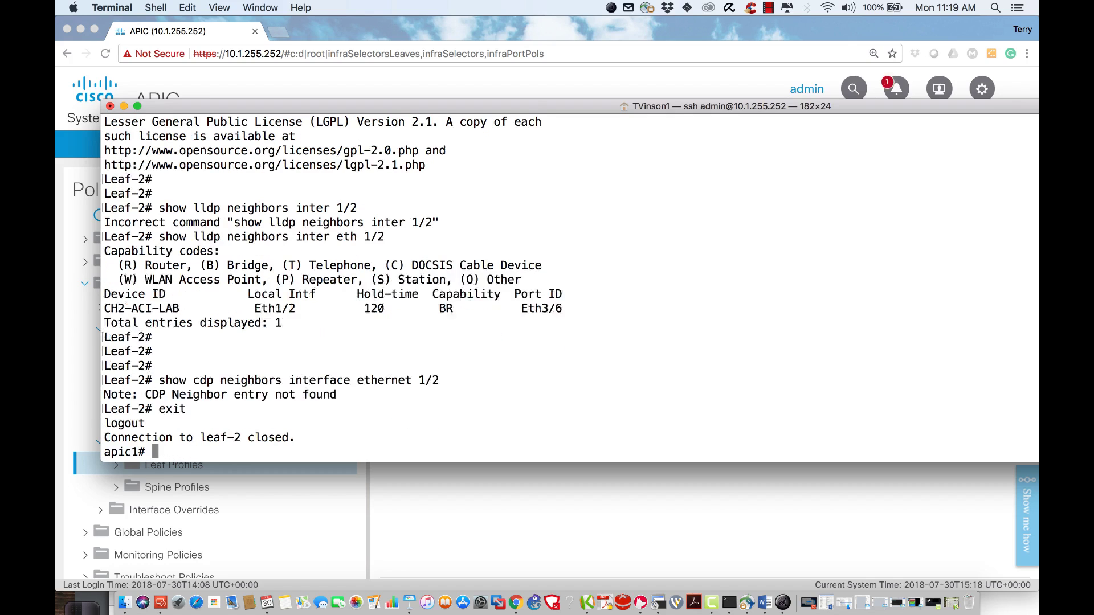
key("Return")
type("show ")
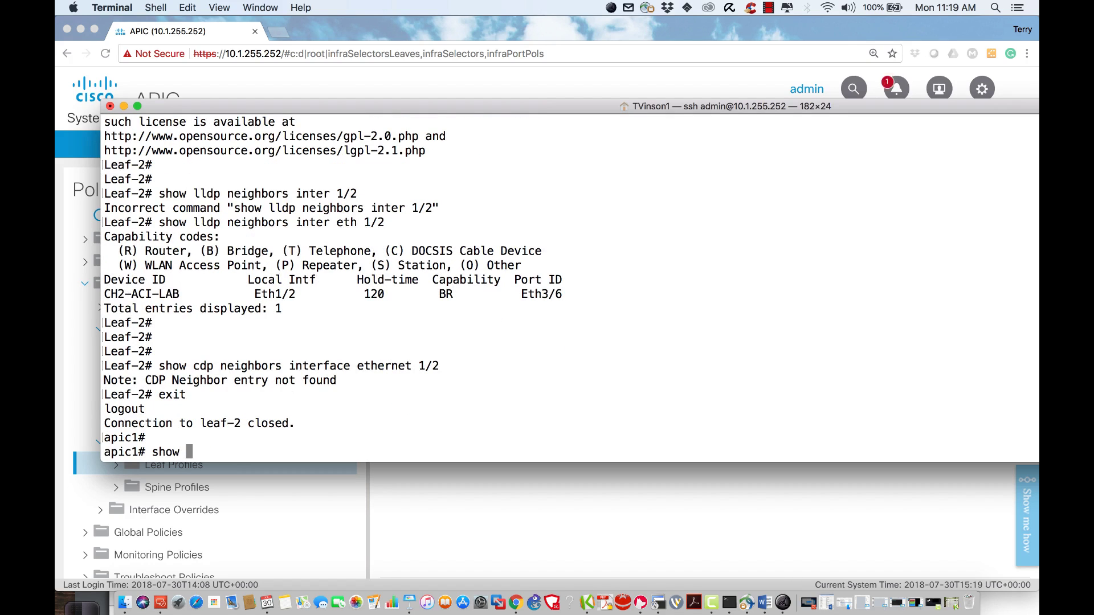
type("run leaf 101")
Run 'show run leaf 101', then 'show run leaf 102'; both return only header lines
key("Return")
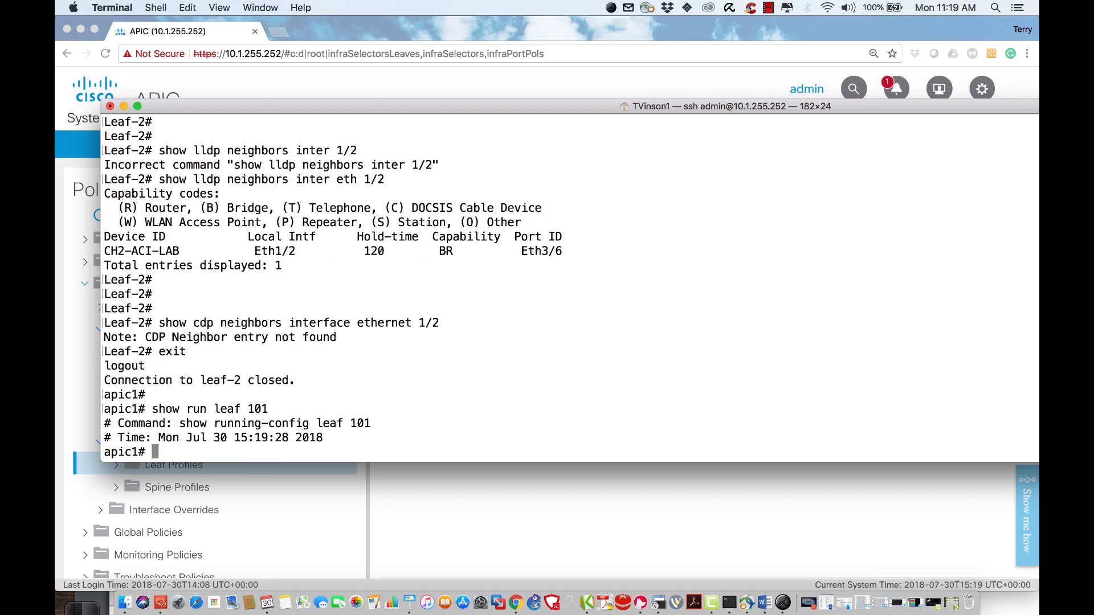
double_click(251, 411)
key("Up")
key("BackSpace")
type("2")
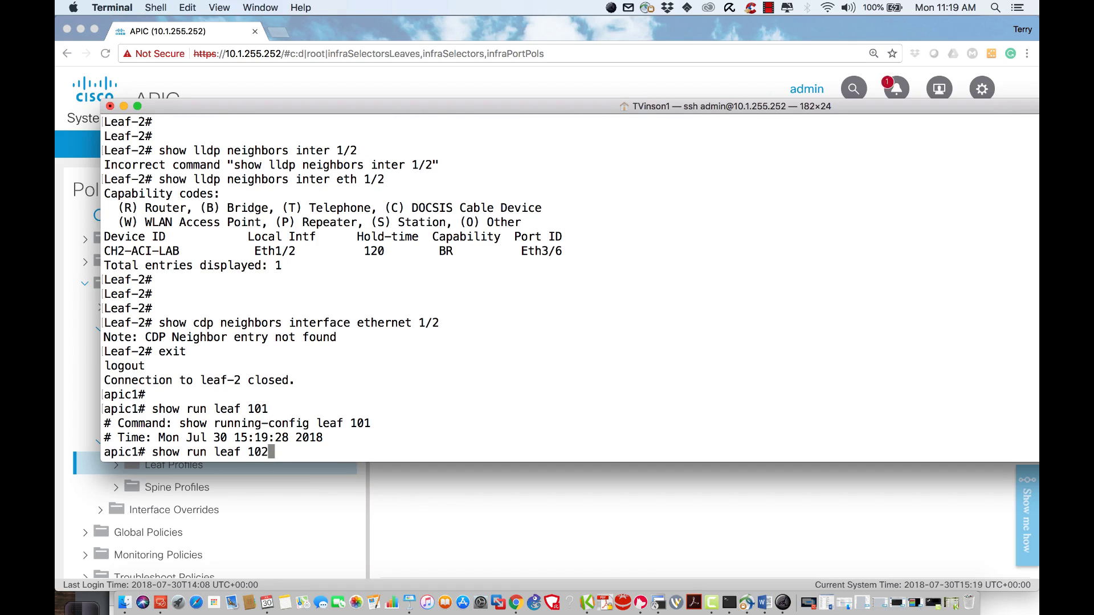
key("Return")
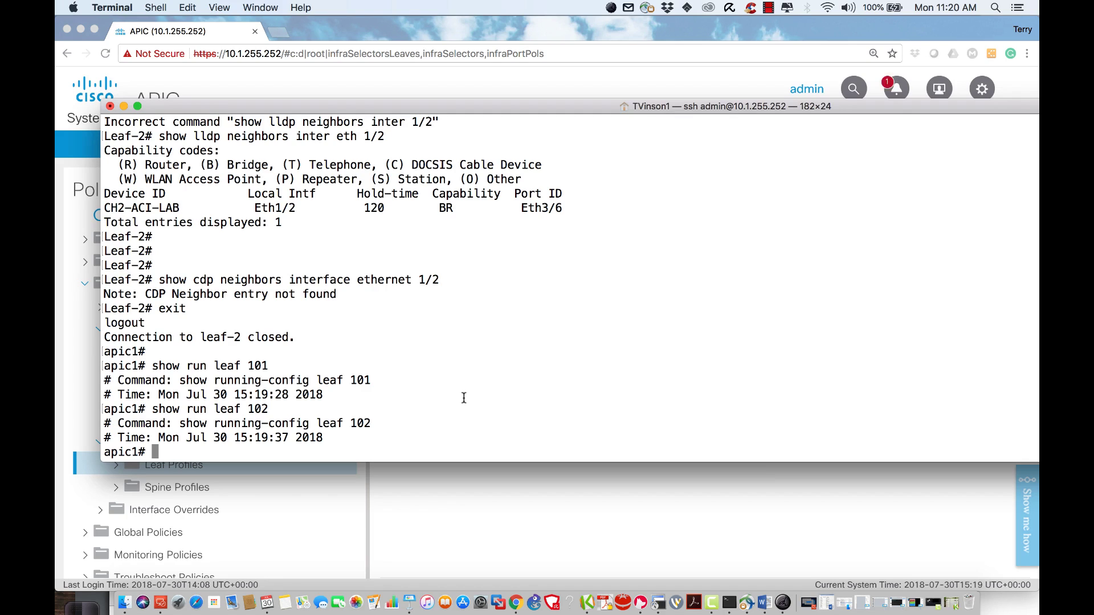
left_click(768, 8)
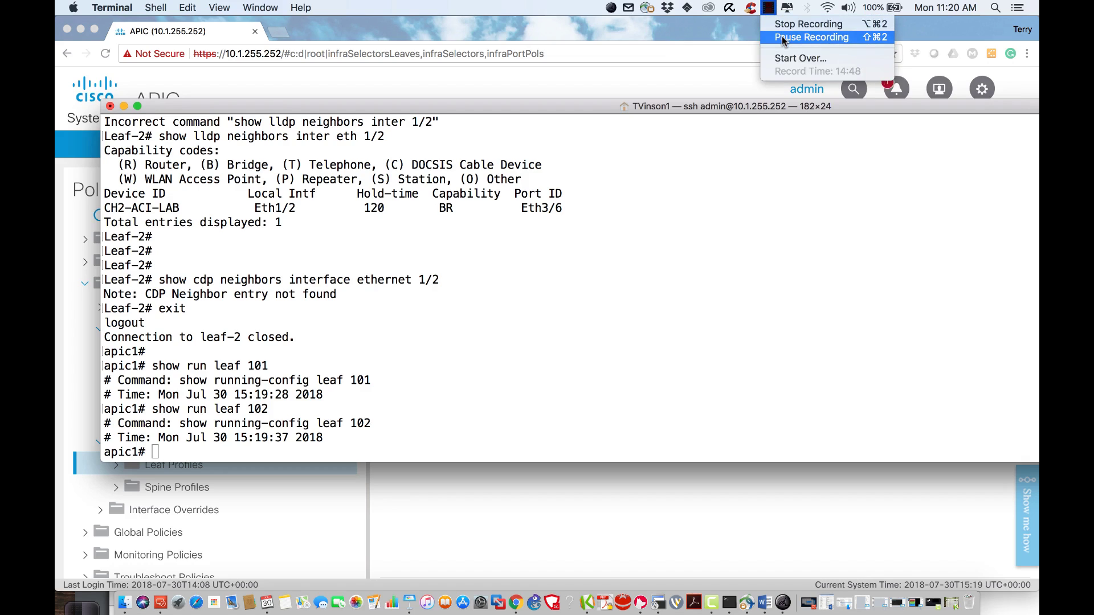